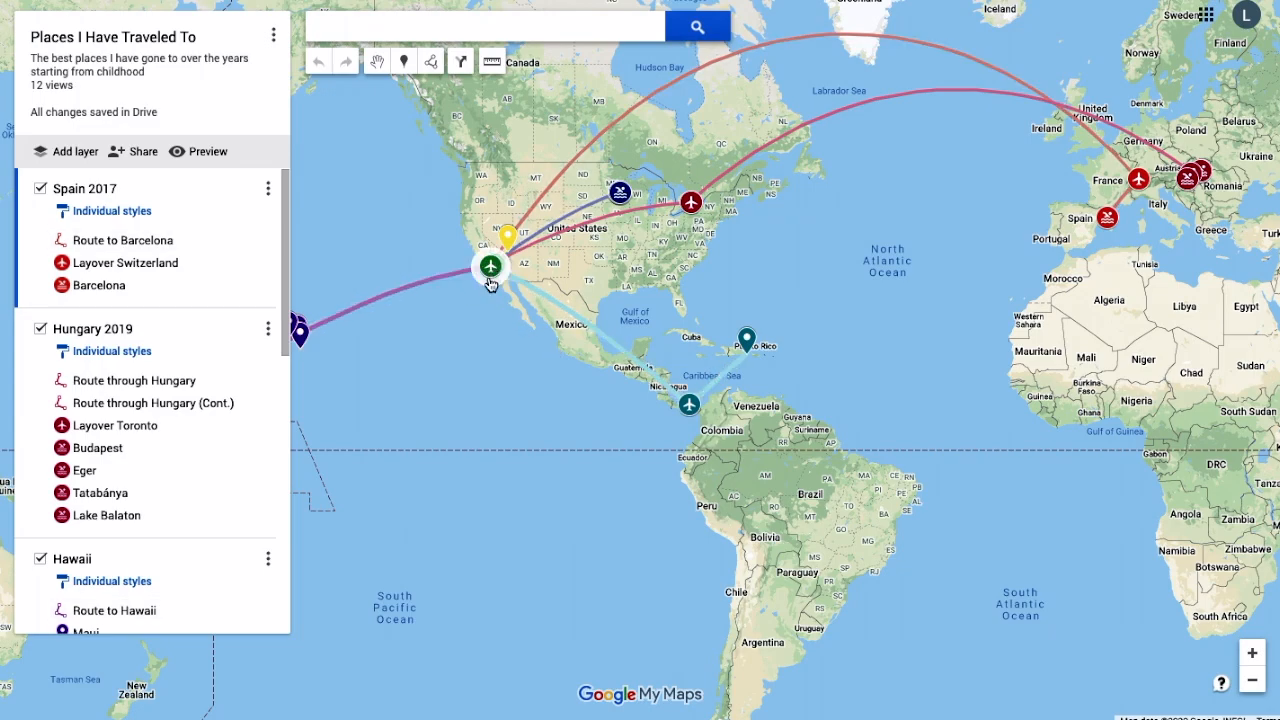
Step: Locate the green home marker in La Verne, east of Los Angeles, and examine its surroundings up close
scroll(491, 271, "up", 3)
scroll(480, 285, "up", 5)
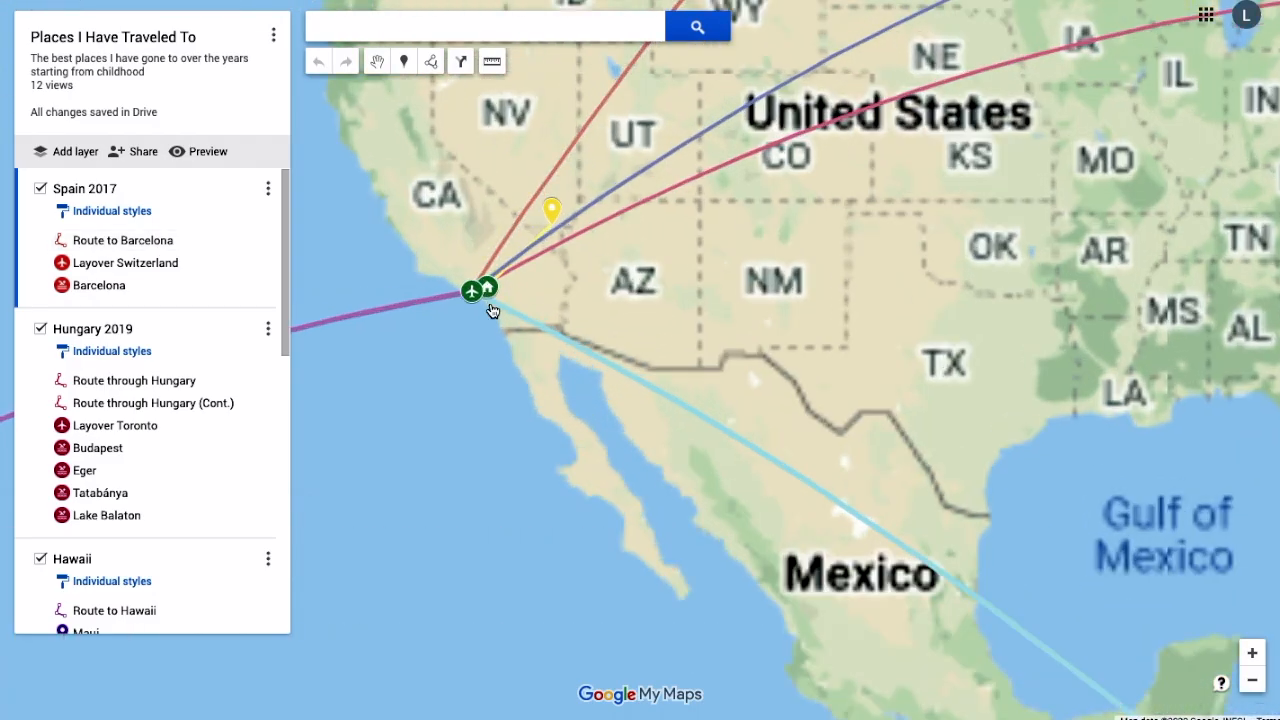
scroll(465, 403, "up", 3)
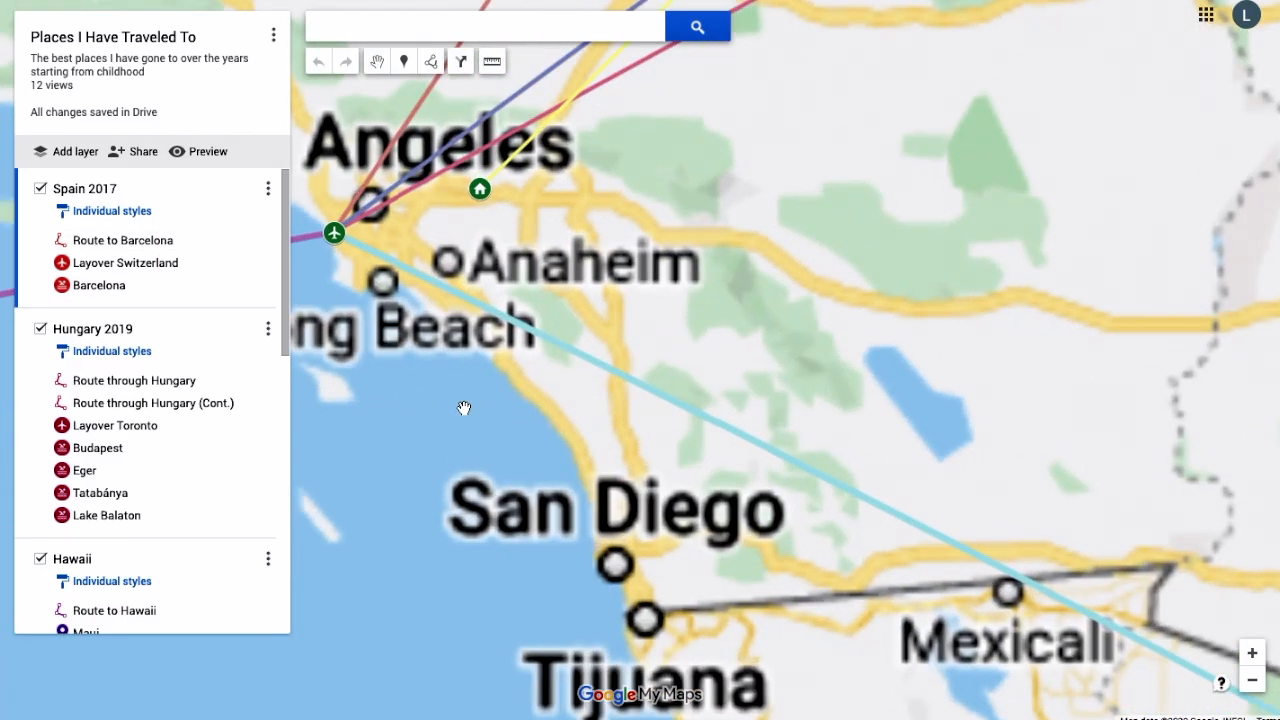
left_click(512, 117)
left_click_drag(512, 117, 458, 290)
scroll(436, 275, "up", 2)
scroll(436, 275, "up", 2)
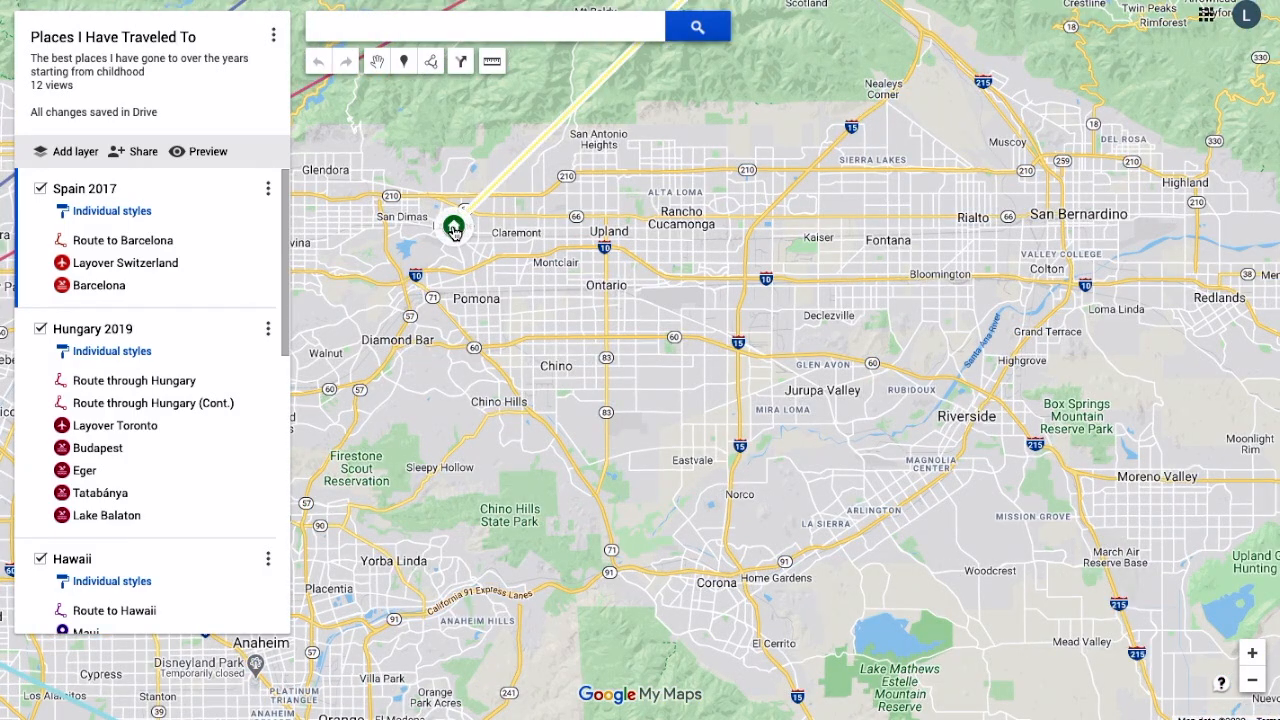
scroll(454, 226, "up", 2)
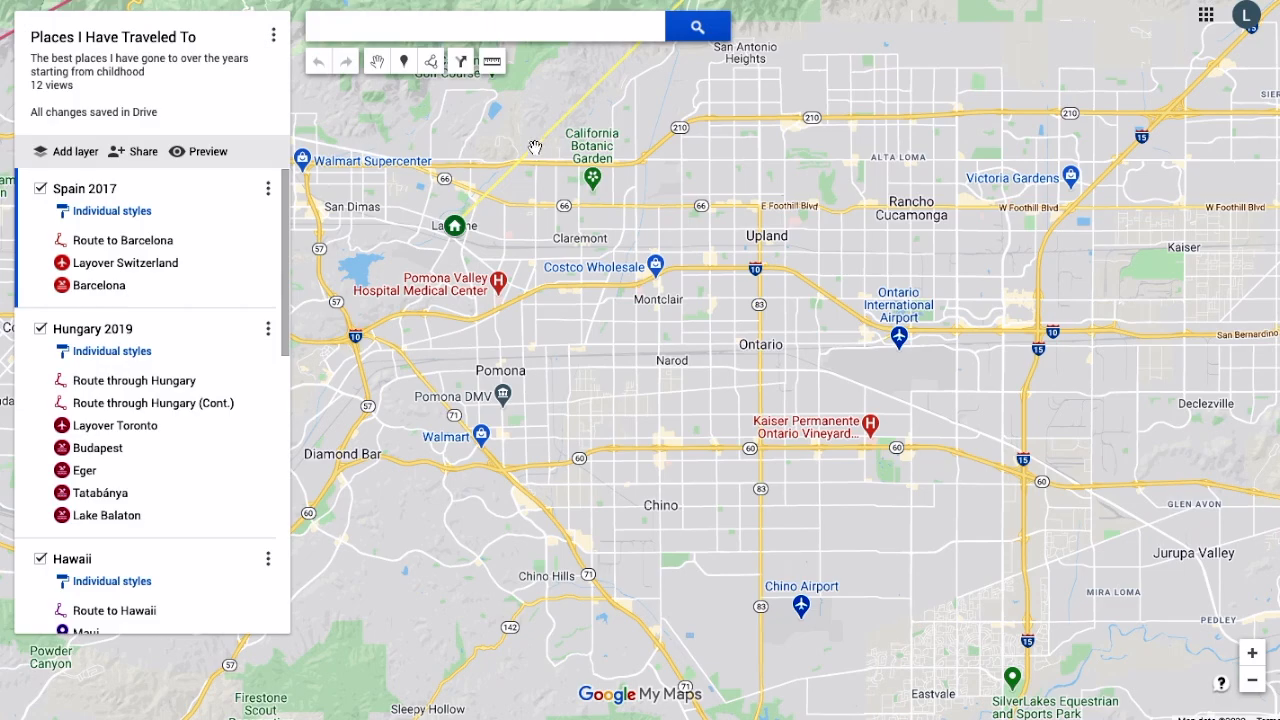
scroll(545, 158, "up", 2)
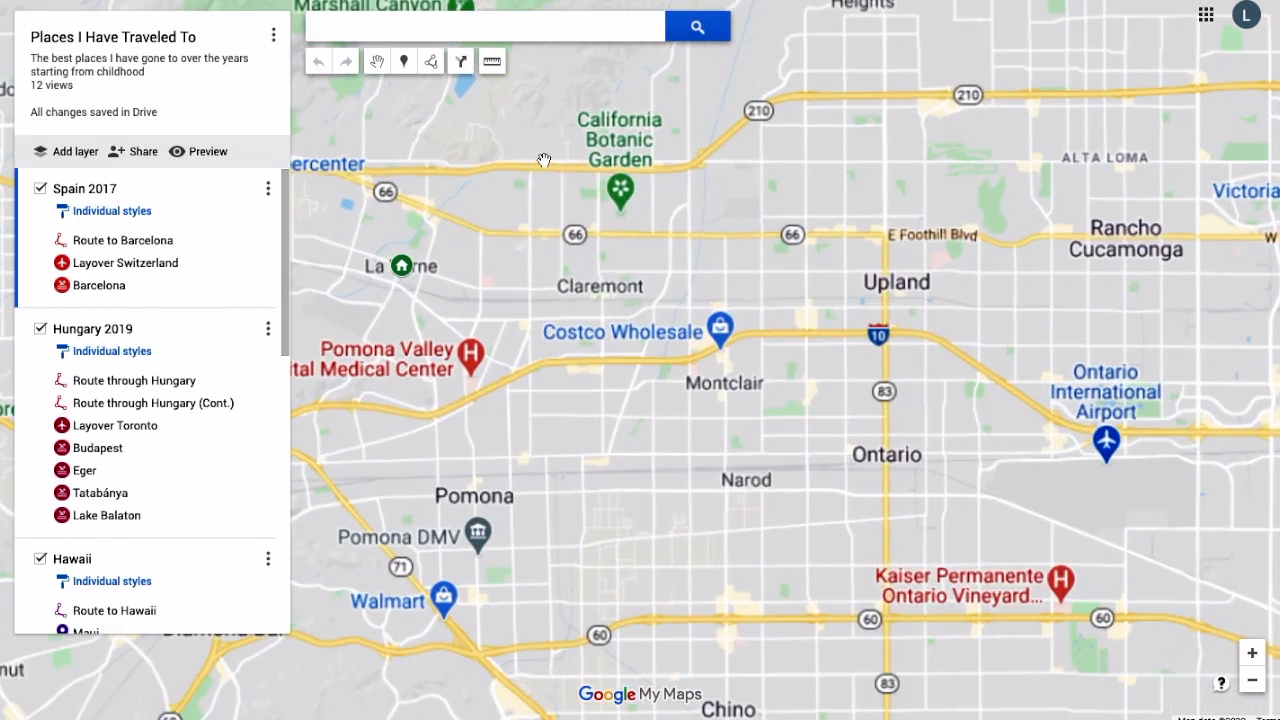
Step: Follow the yellow route from La Verne to Las Vegas and view the Las Vegas marker's photo and details
scroll(541, 155, "down", 2)
scroll(540, 148, "down", 3)
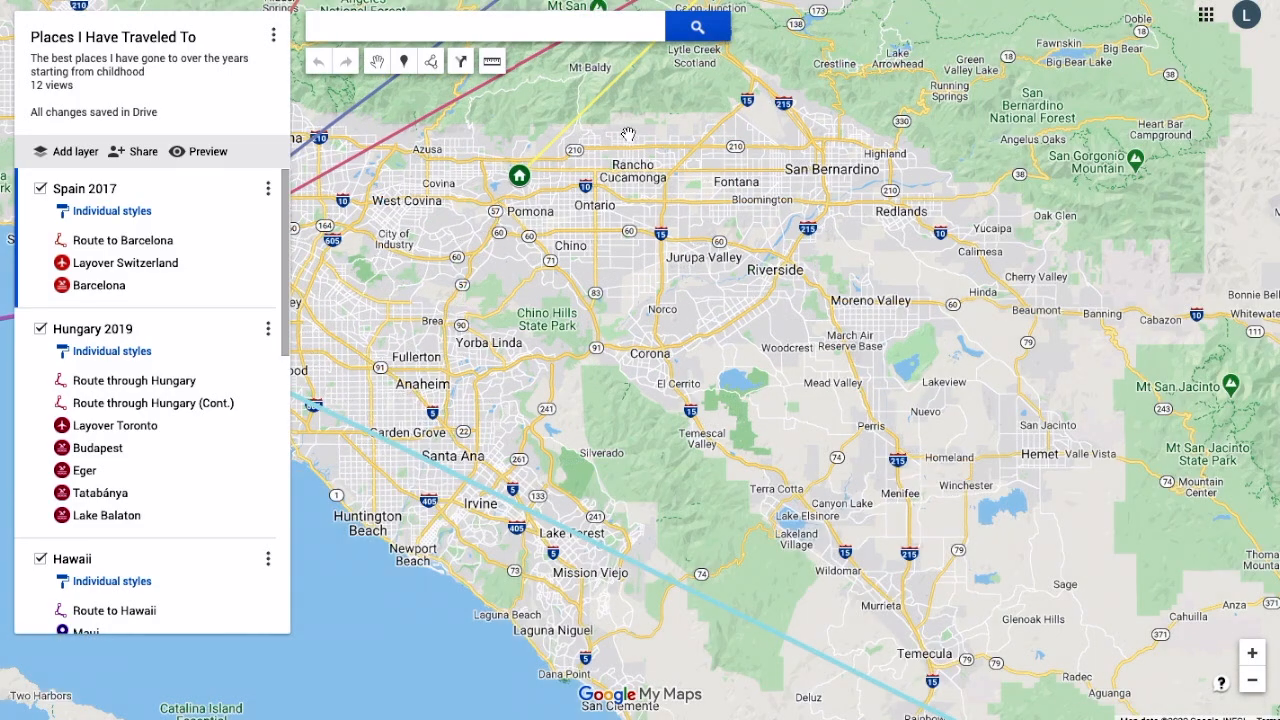
left_click_drag(566, 144, 312, 690)
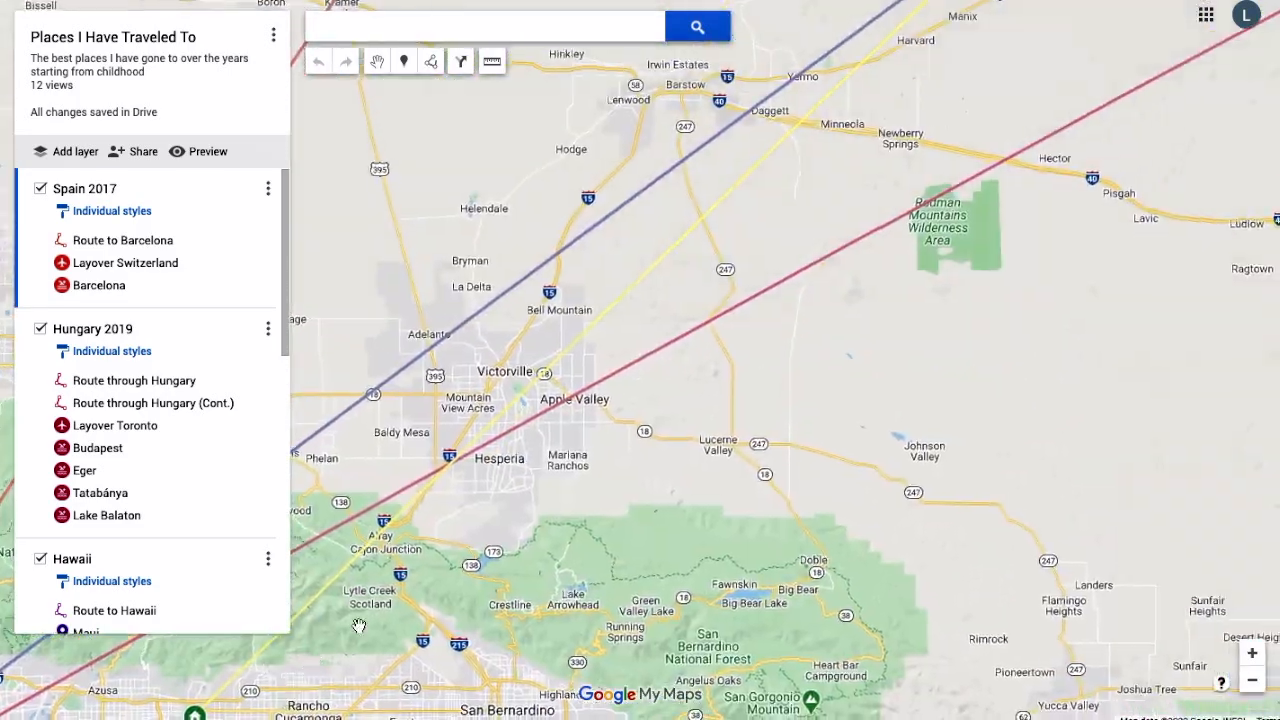
left_click_drag(930, 36, 590, 350)
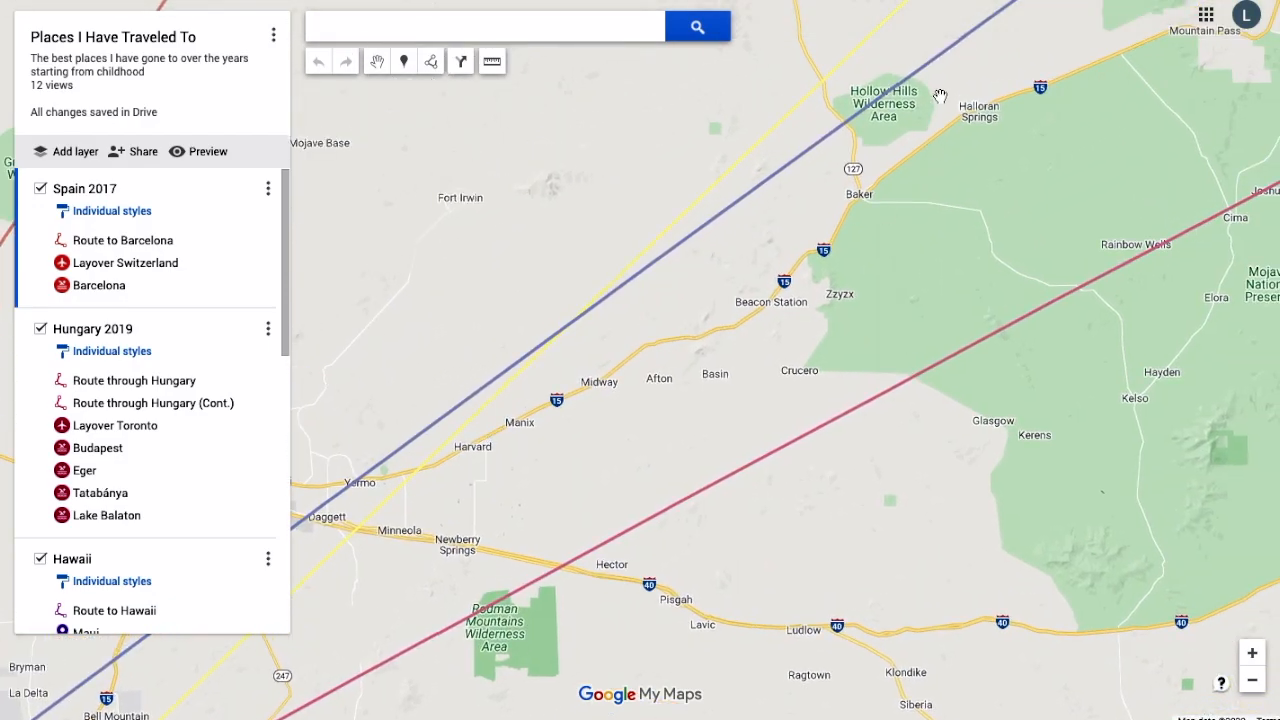
left_click_drag(943, 110, 397, 474)
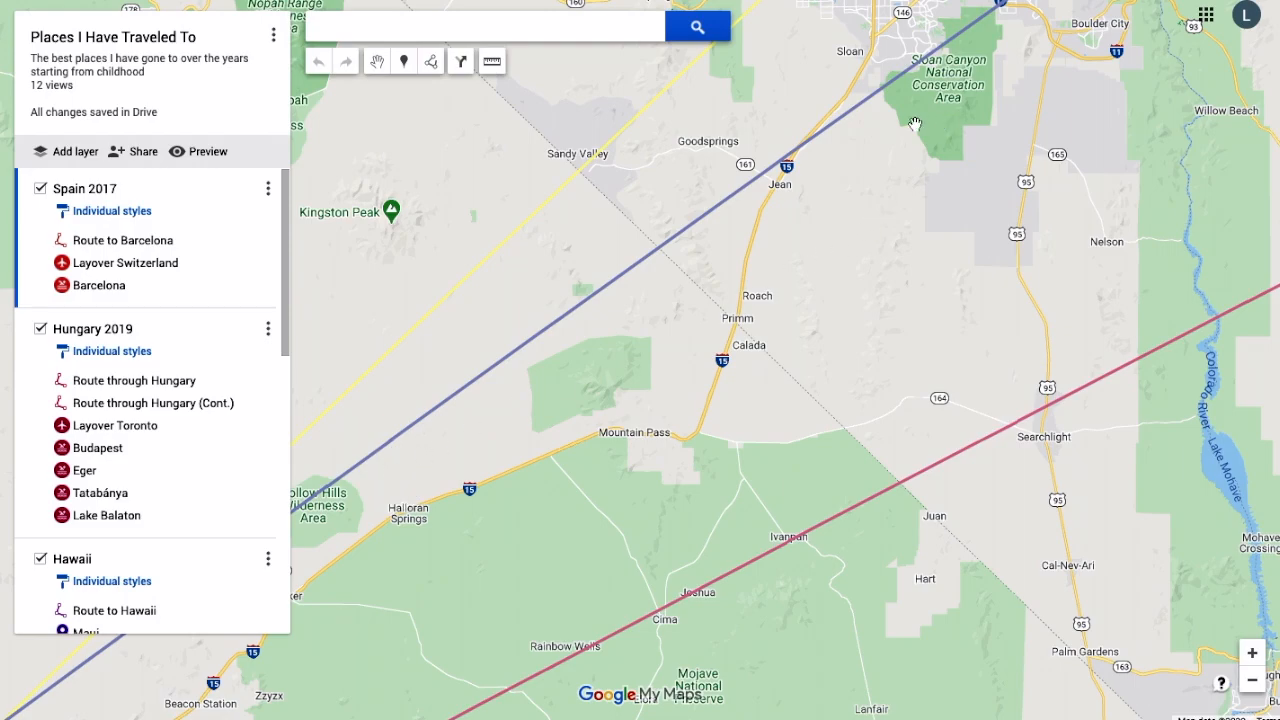
left_click_drag(890, 133, 543, 480)
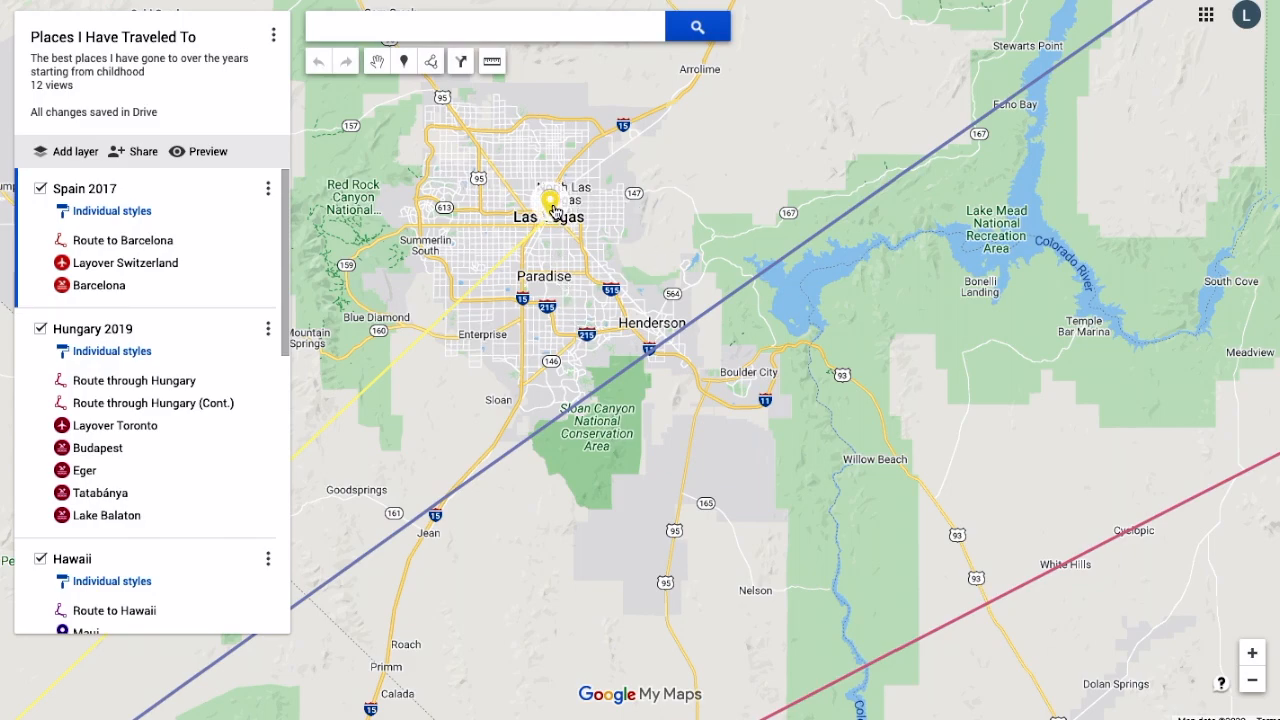
left_click(549, 205)
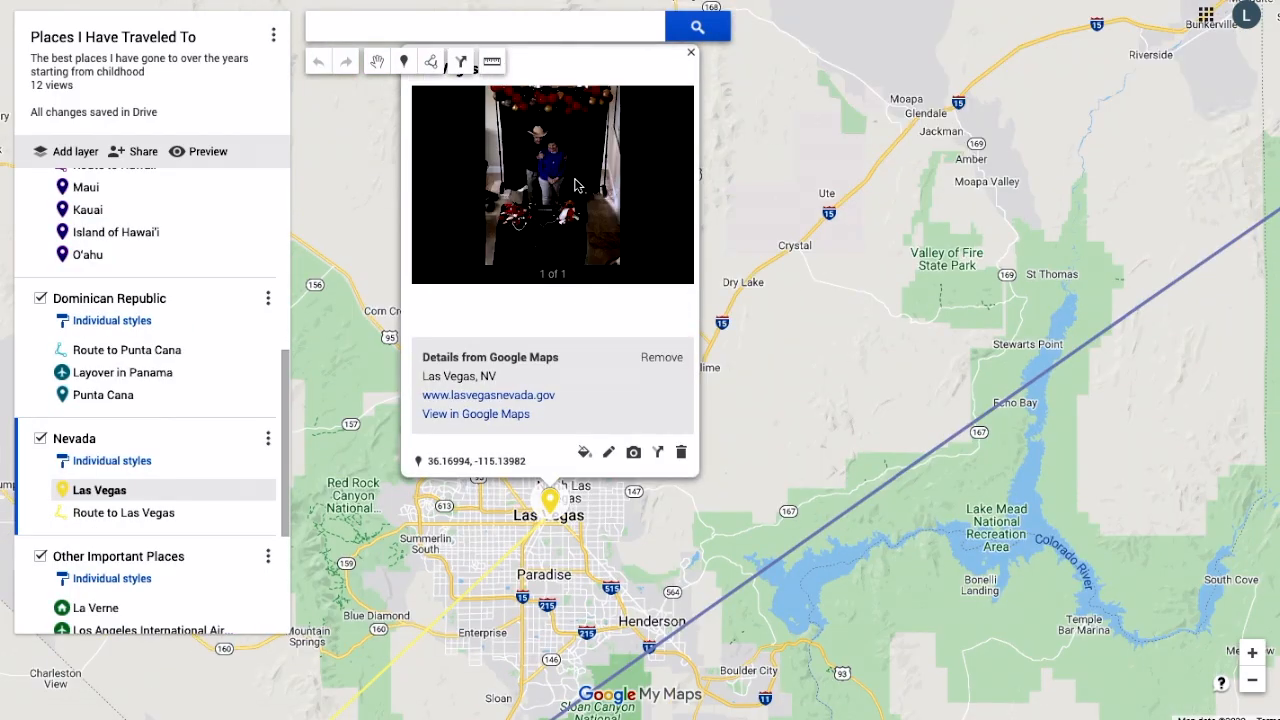
left_click(692, 55)
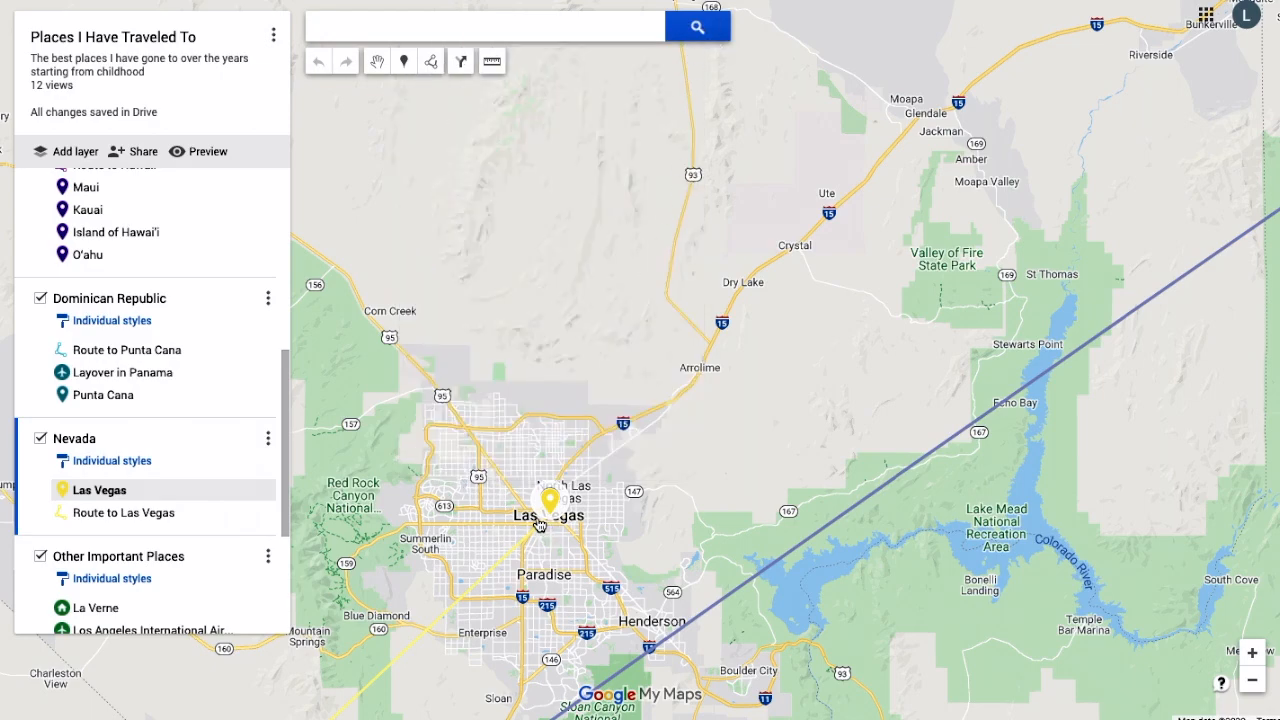
Step: Return to Southern California and view the details of the Los Angeles International Airport marker
scroll(534, 522, "up", 1)
scroll(534, 522, "down", 4)
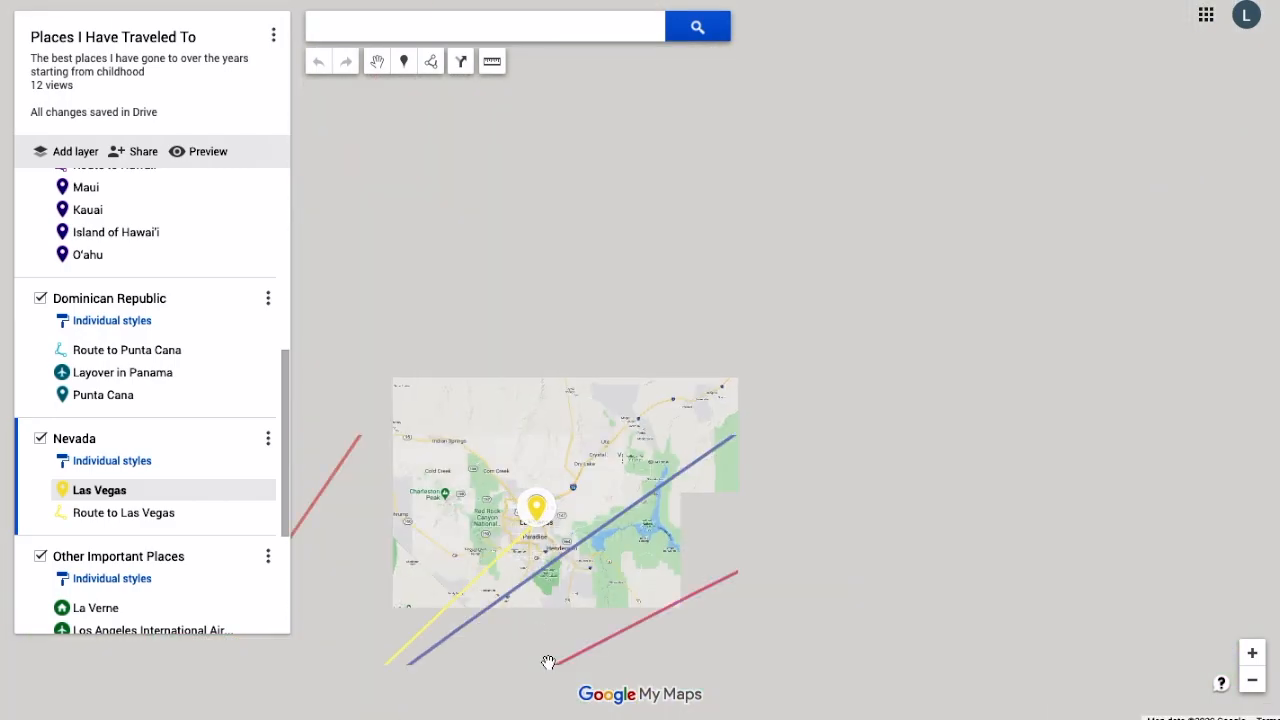
mouse_move(583, 641)
left_mouse_down()
mouse_move(629, 617)
mouse_move(1074, 194)
left_mouse_up()
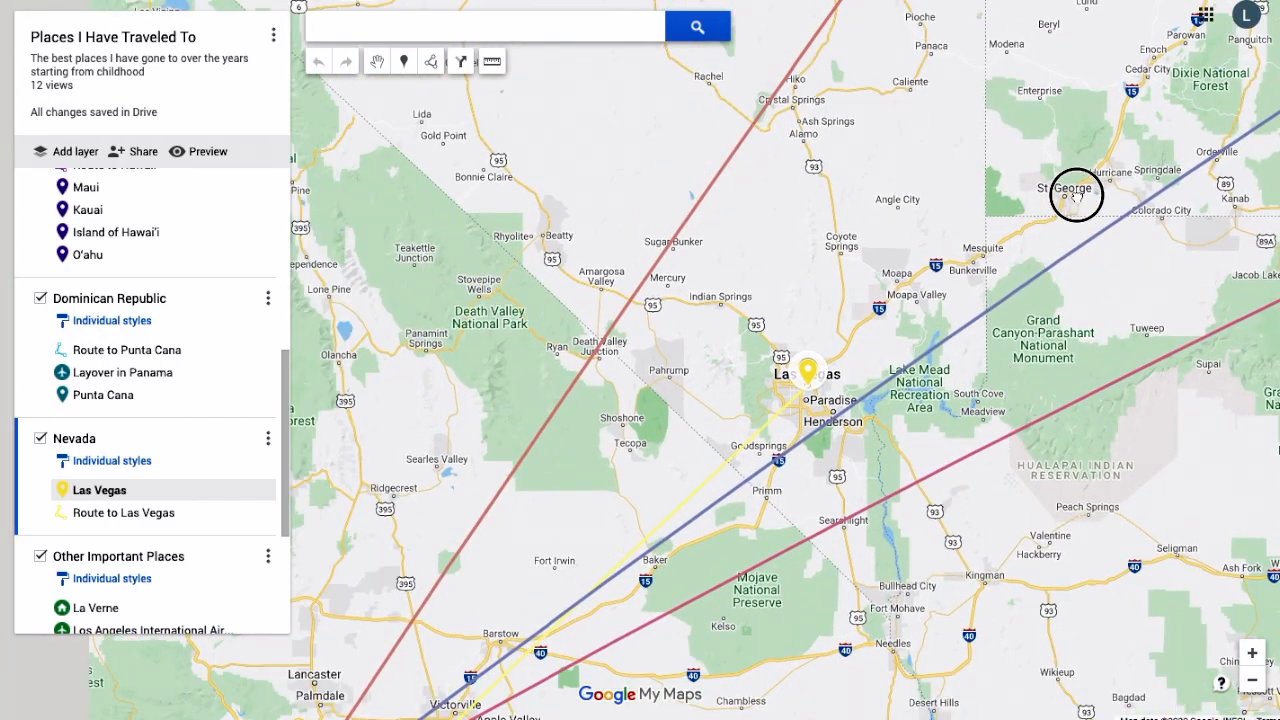
scroll(1041, 141, "down", 1)
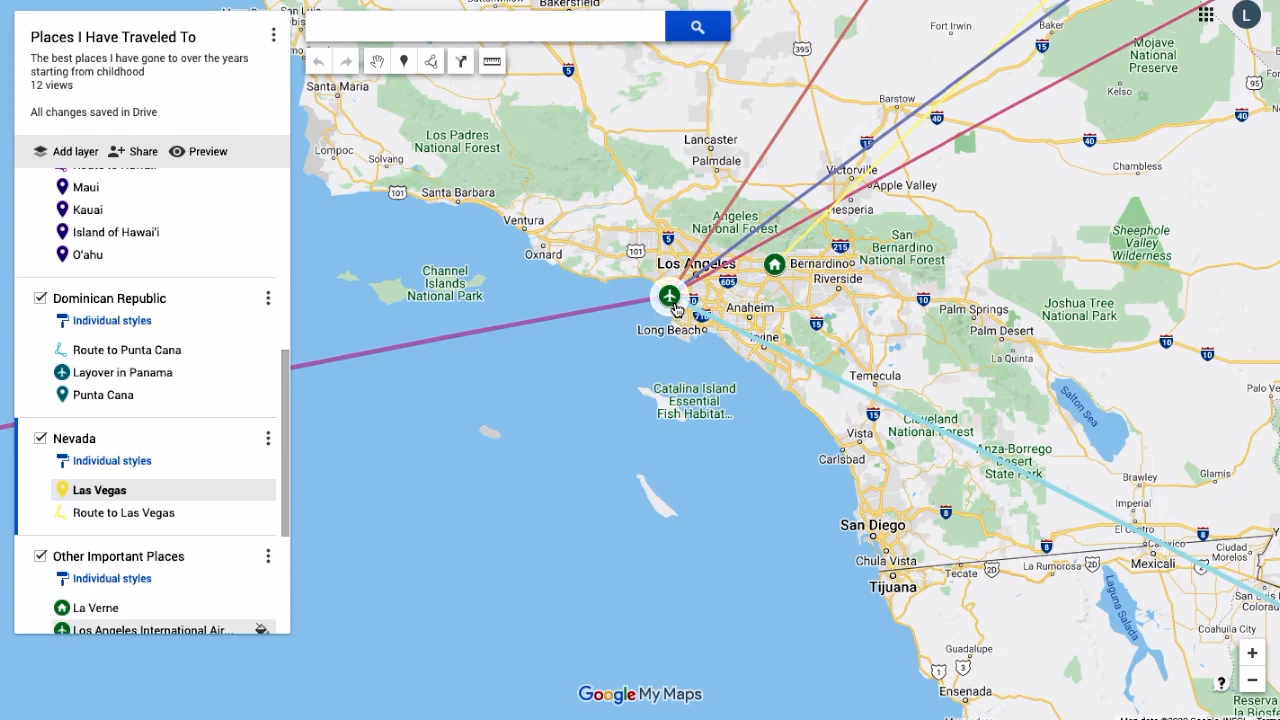
left_click(670, 298)
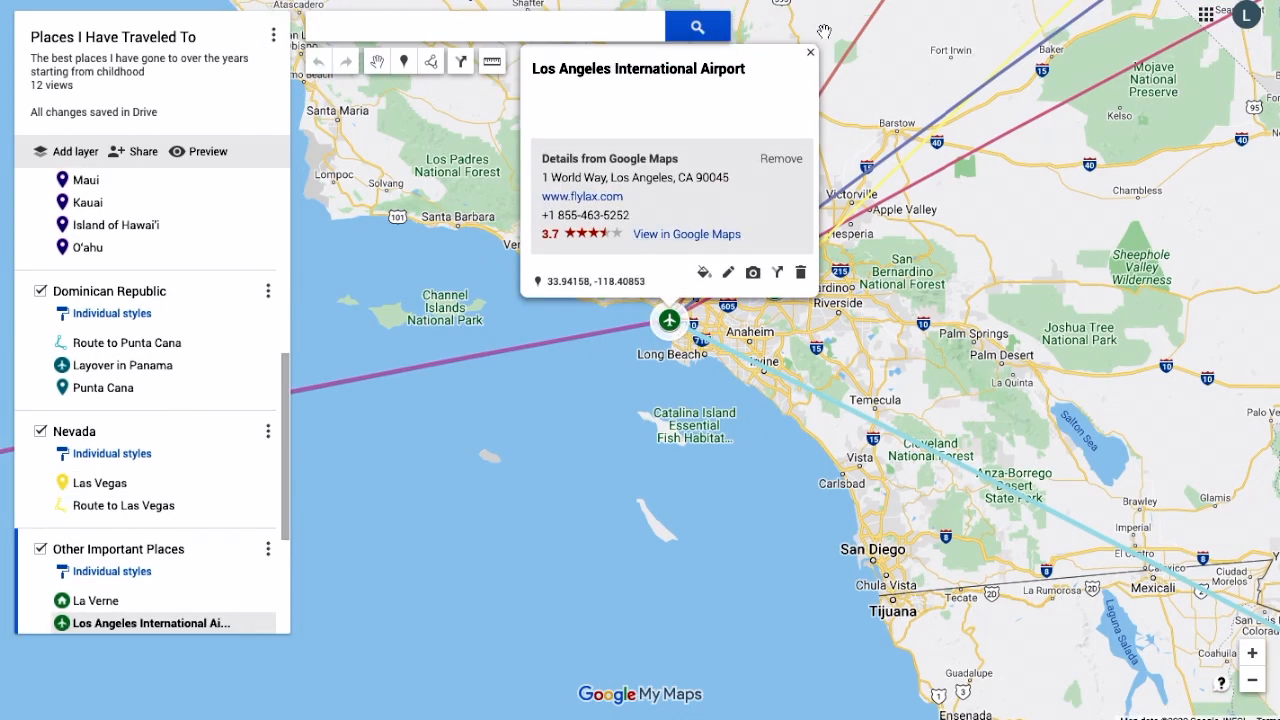
left_click(810, 52)
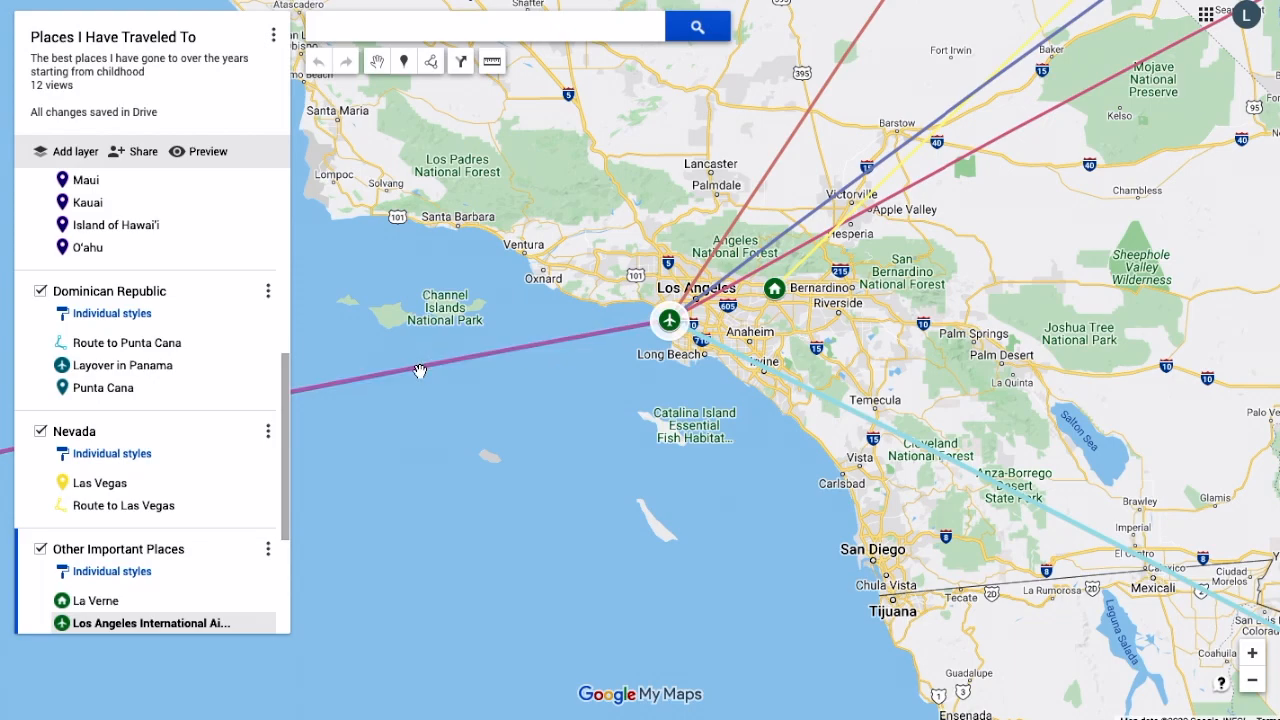
Step: Follow the purple route from Los Angeles to Hawaii and view the Kauai marker's photo and description
scroll(420, 370, "up", 2)
scroll(420, 373, "down", 3)
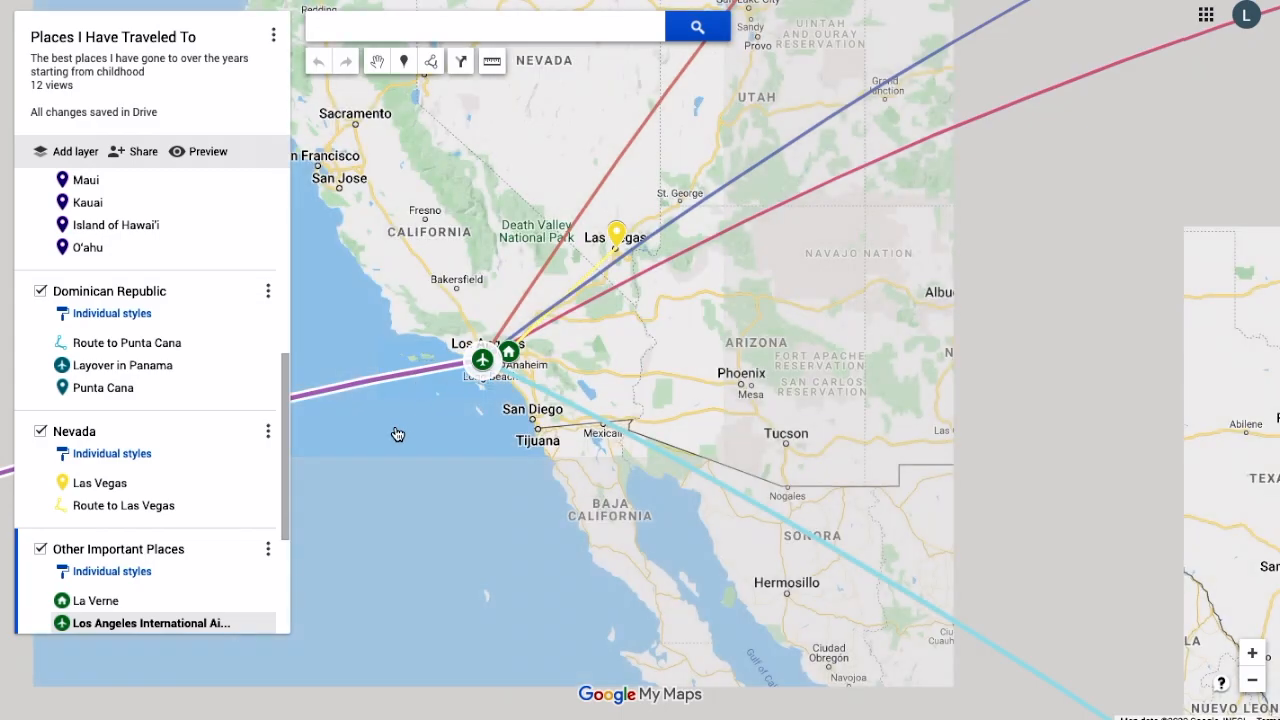
scroll(398, 434, "down", 2)
left_click_drag(398, 434, 1100, 283)
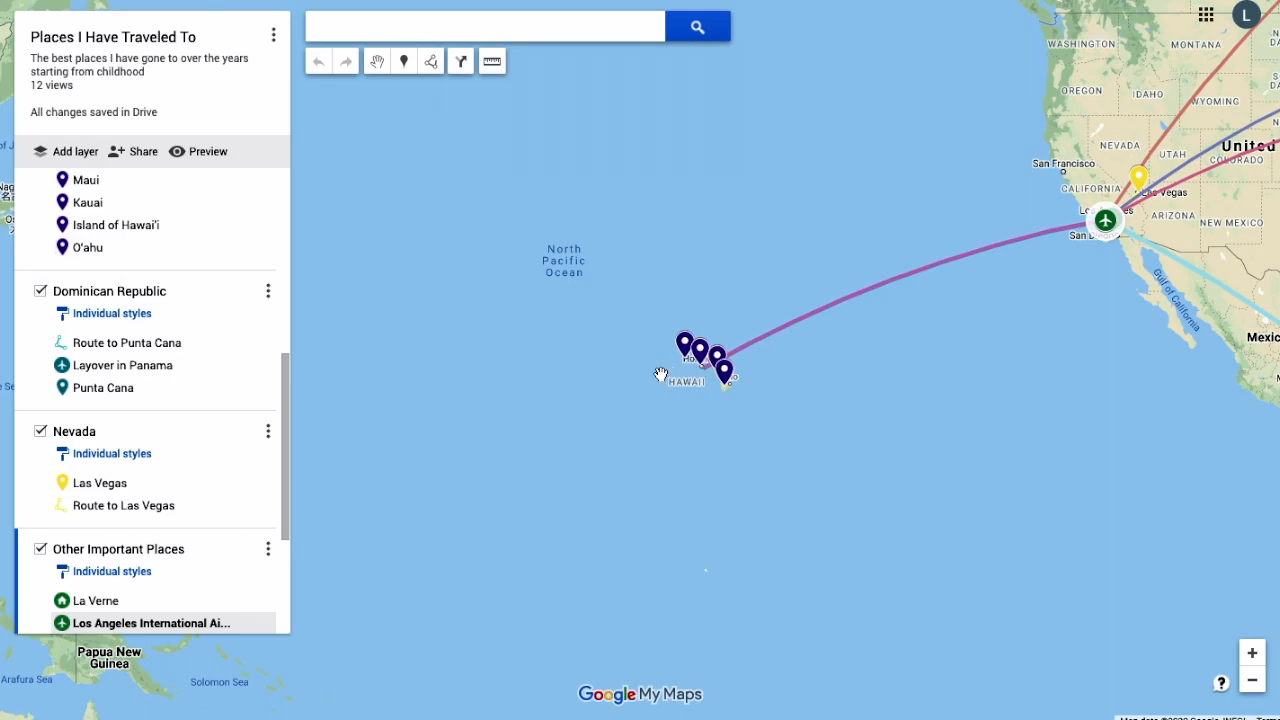
scroll(661, 374, "up", 4)
scroll(684, 378, "up", 3)
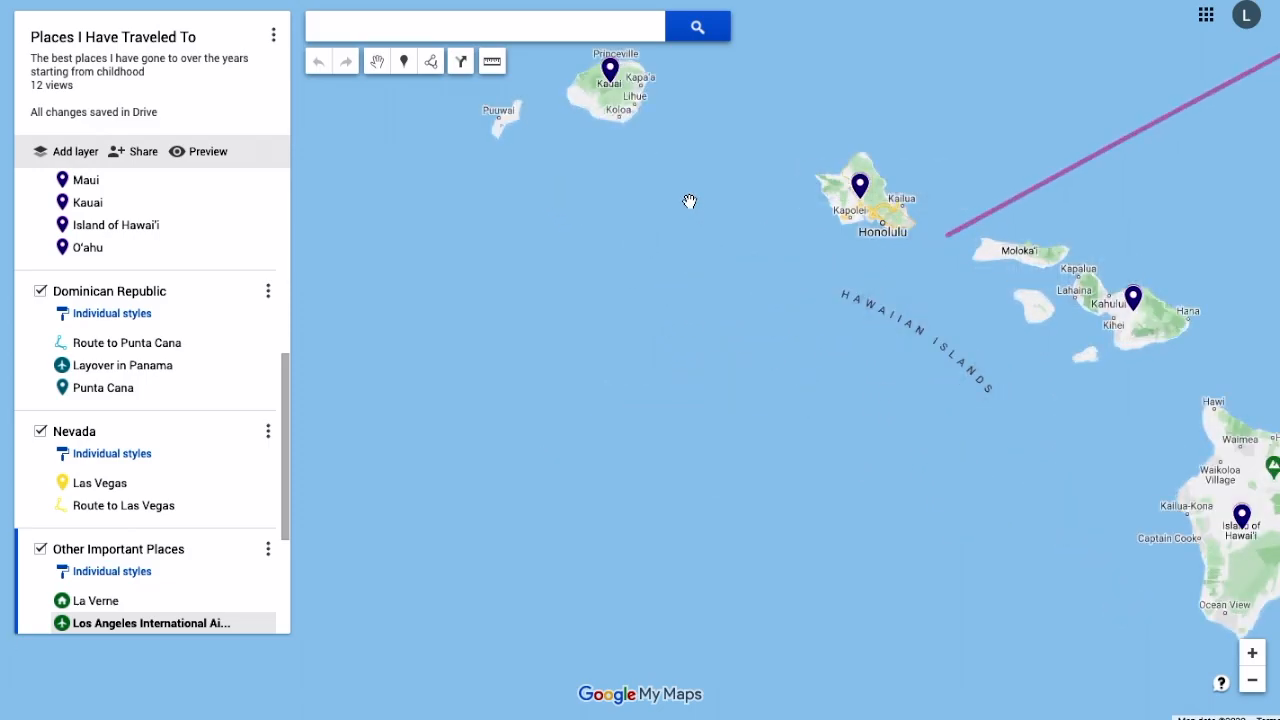
left_click(610, 70)
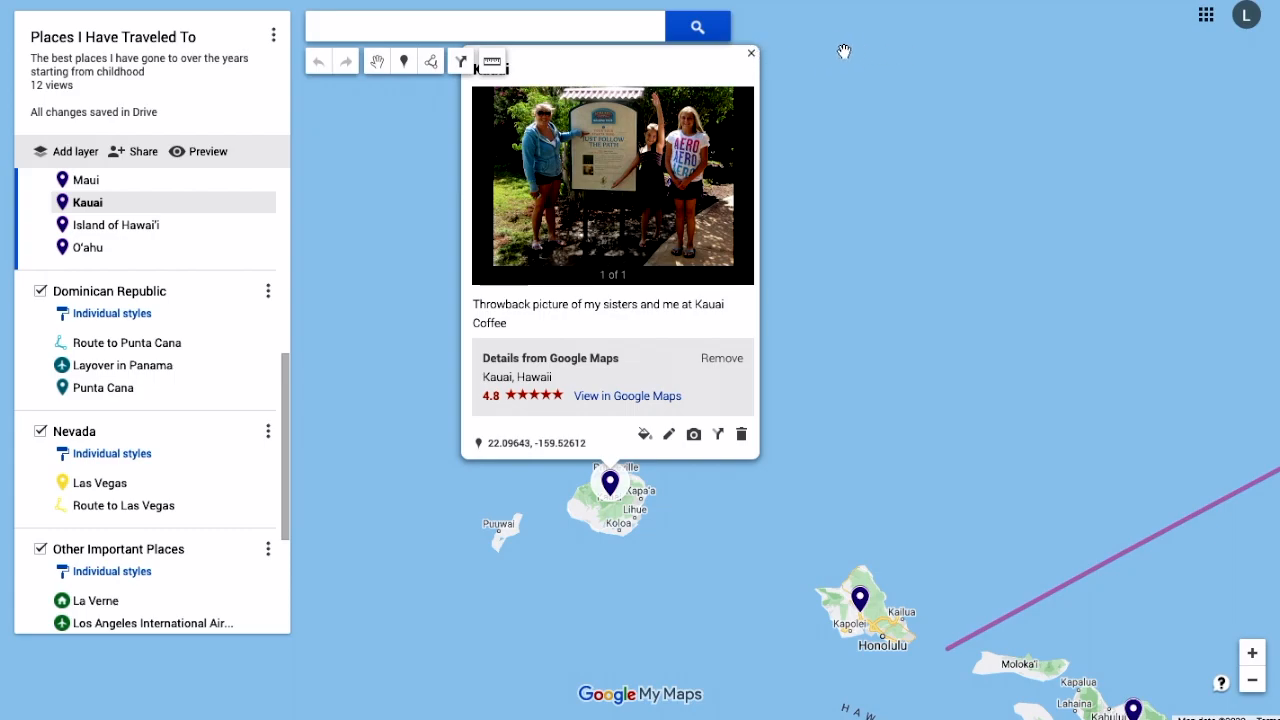
left_click(752, 58)
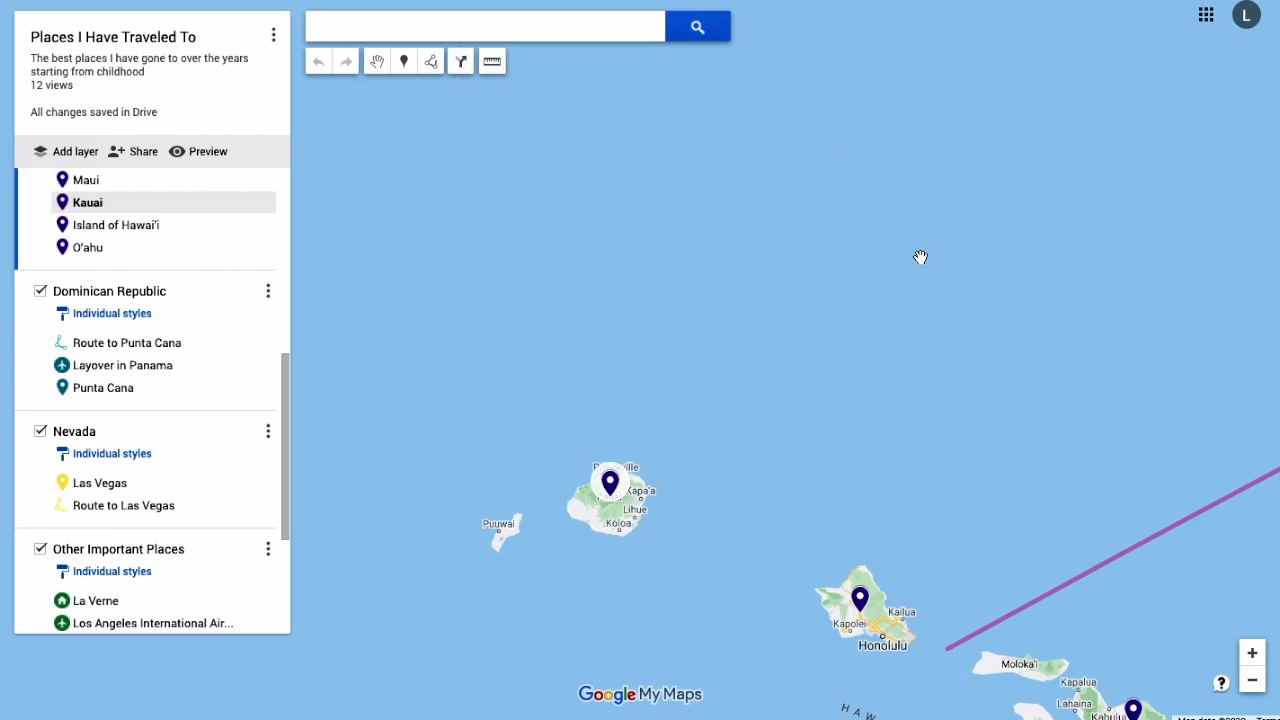
Step: View the Island of Hawai'i marker's details and browse its photos through the fourth one
left_click_drag(920, 623, 600, 457)
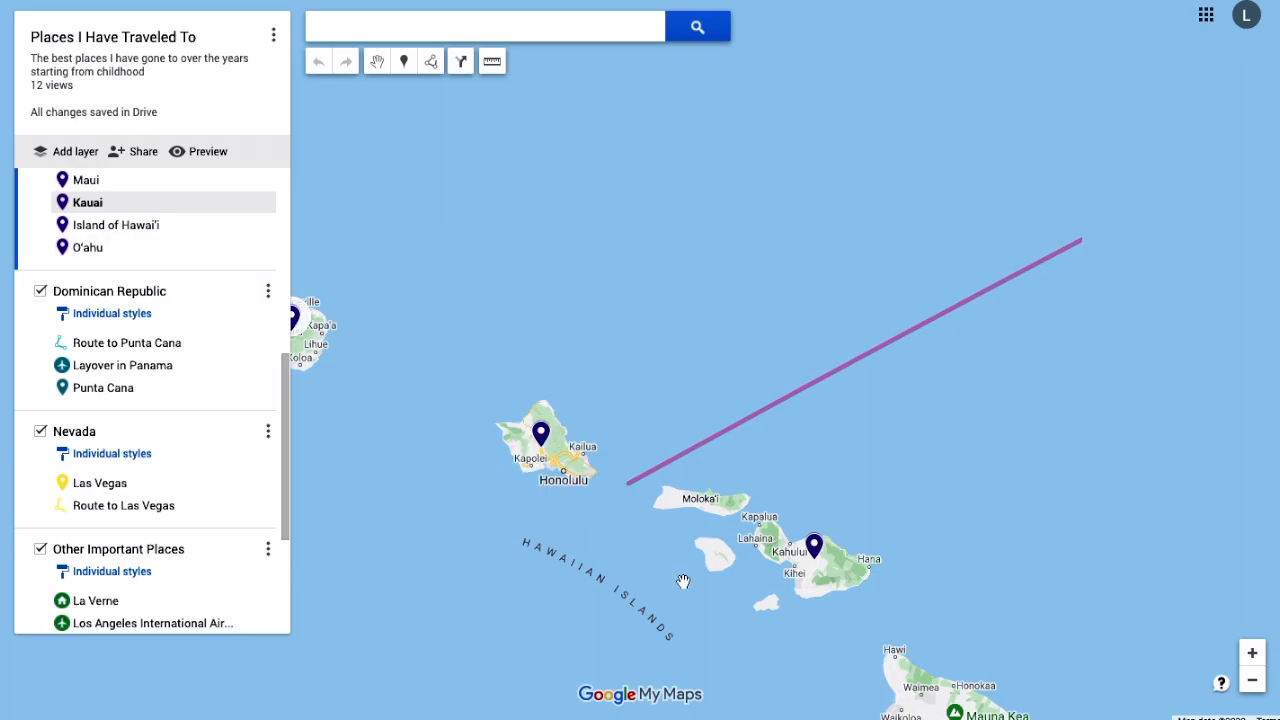
left_click_drag(819, 600, 637, 398)
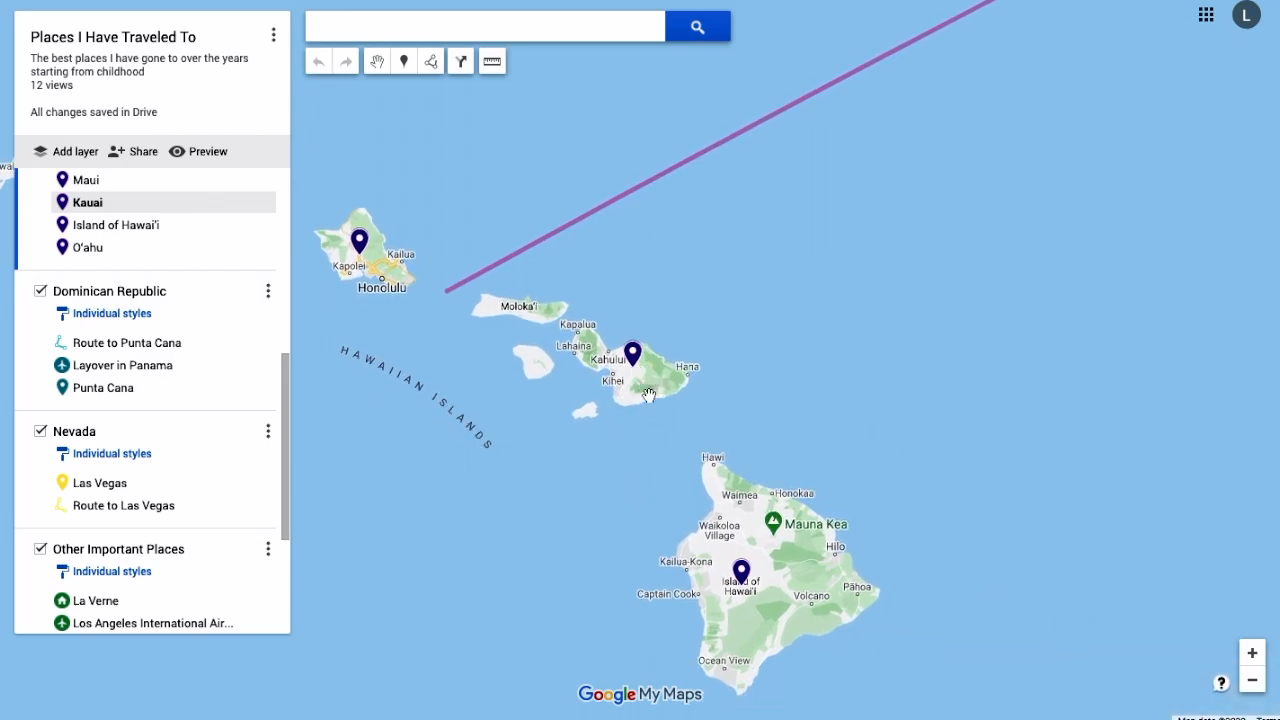
left_click(741, 578)
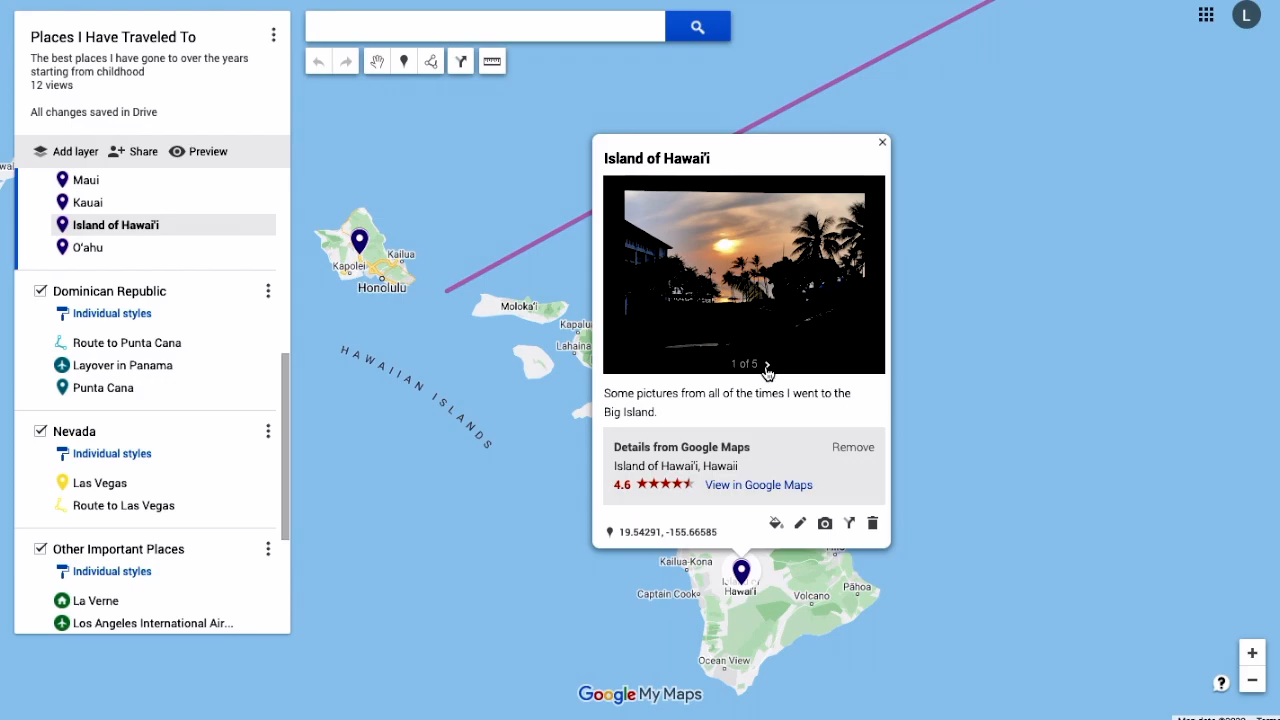
left_click(766, 366)
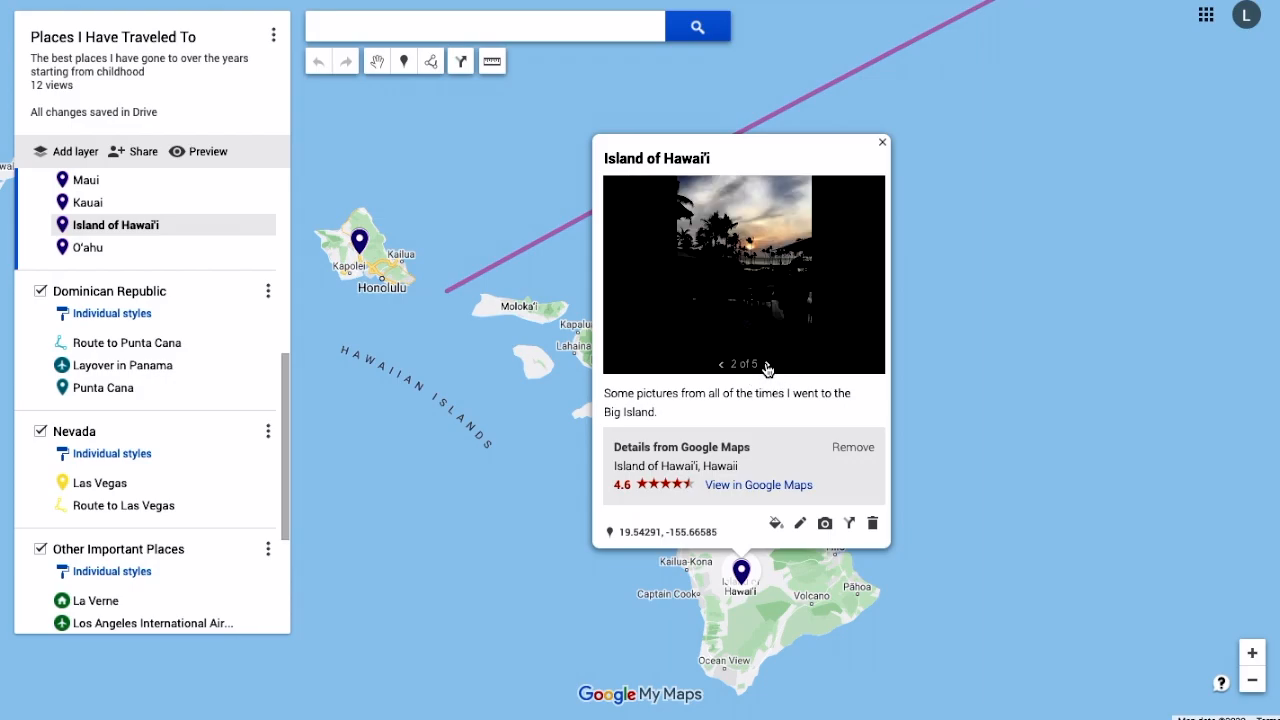
left_click(766, 366)
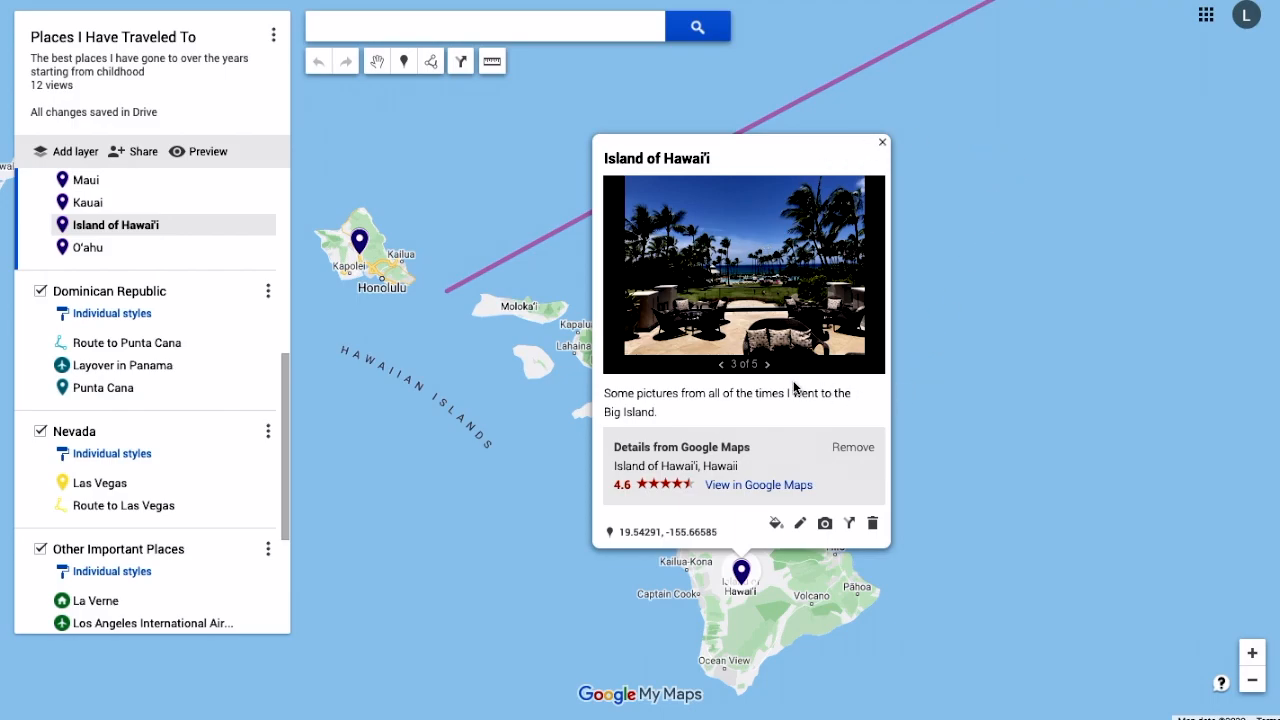
left_click(769, 366)
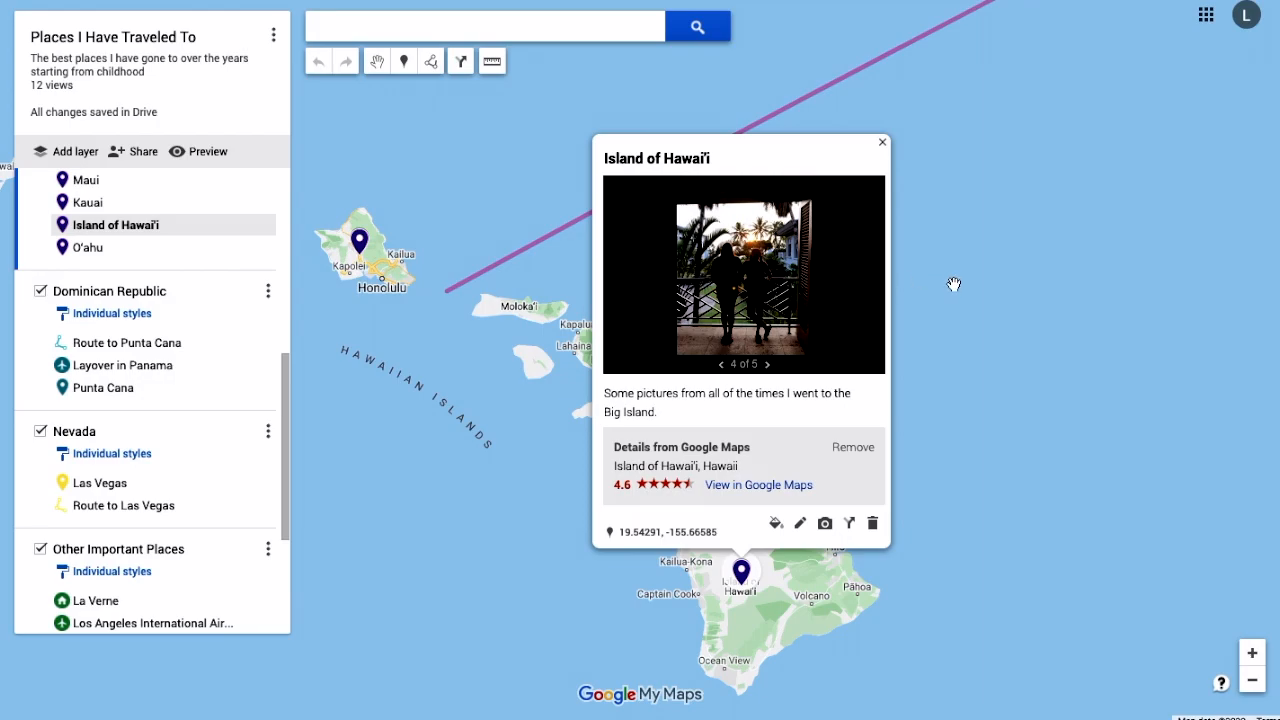
Step: View the fifth photo of the Island of Hawai'i marker and dismiss its details
scroll(955, 288, "down", 3)
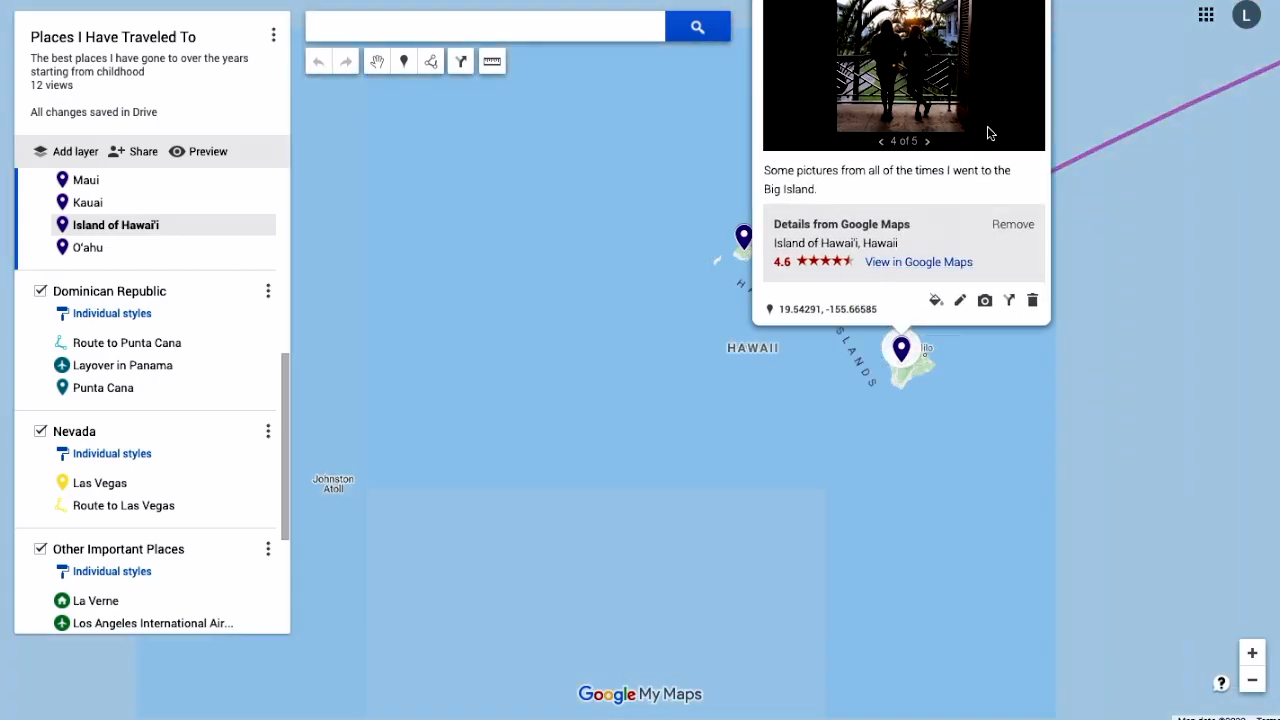
left_click_drag(1078, 45, 1025, 228)
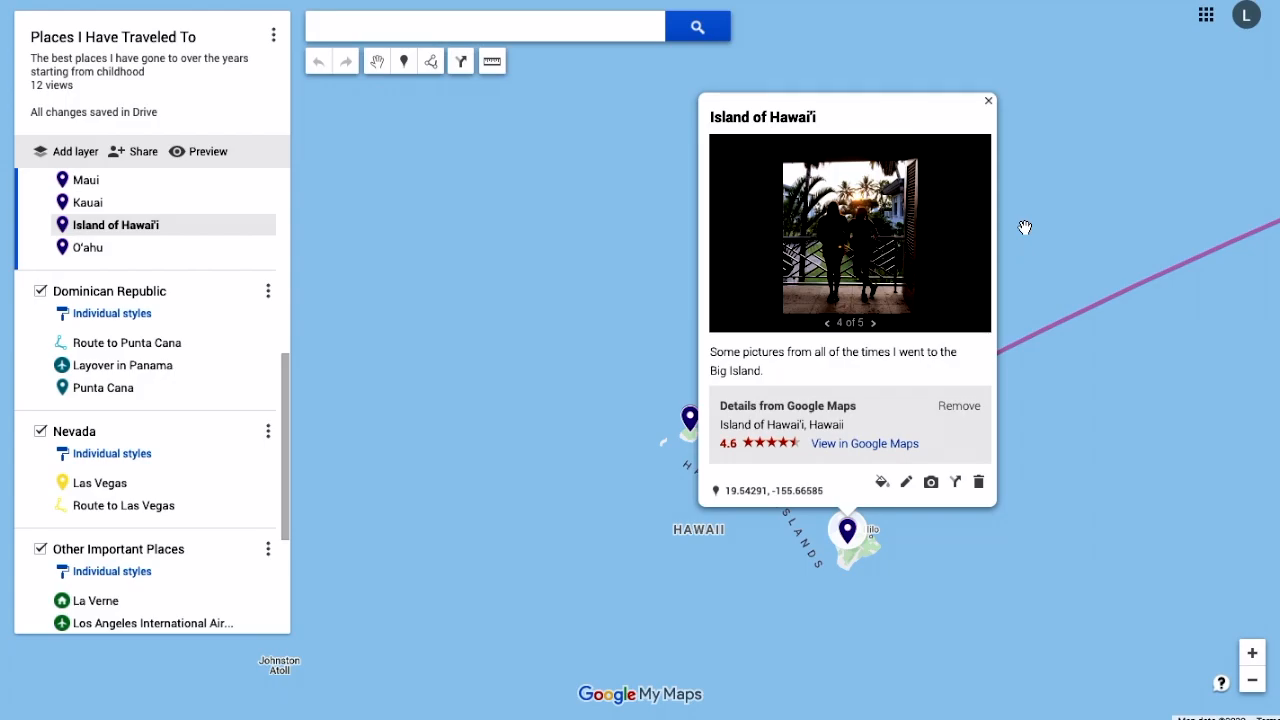
key("ctrl+plus")
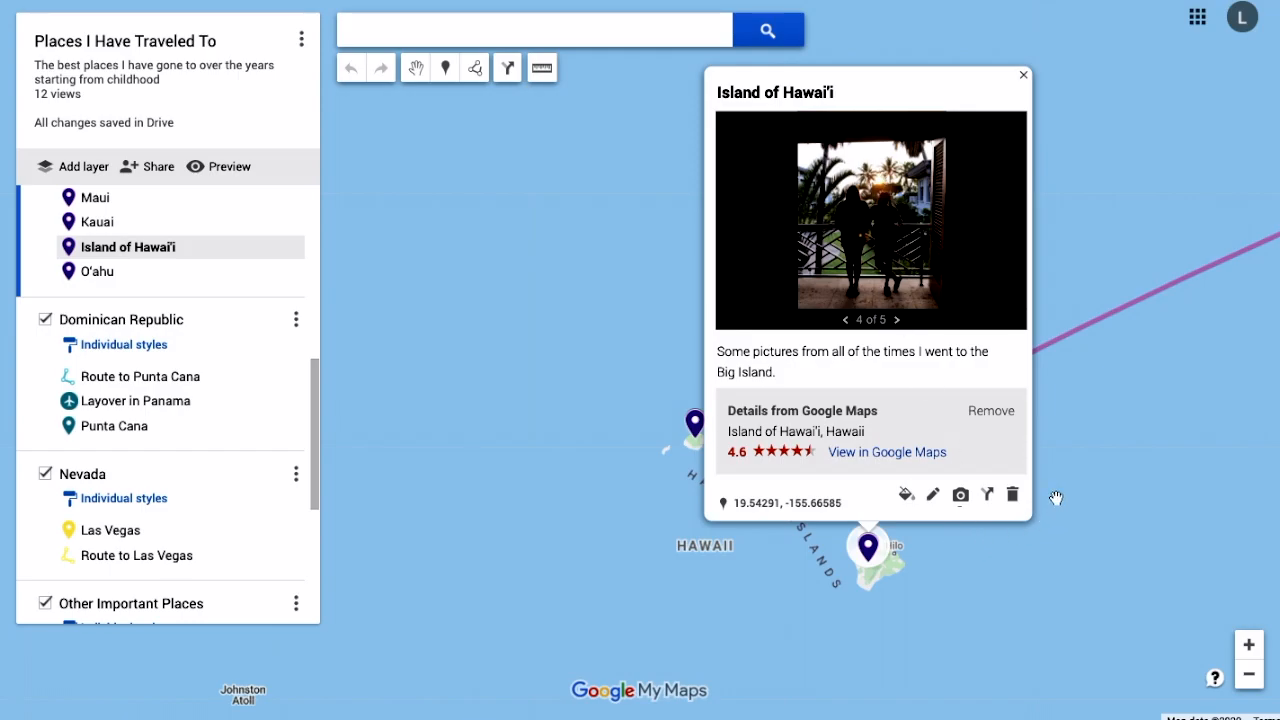
key("ctrl+minus")
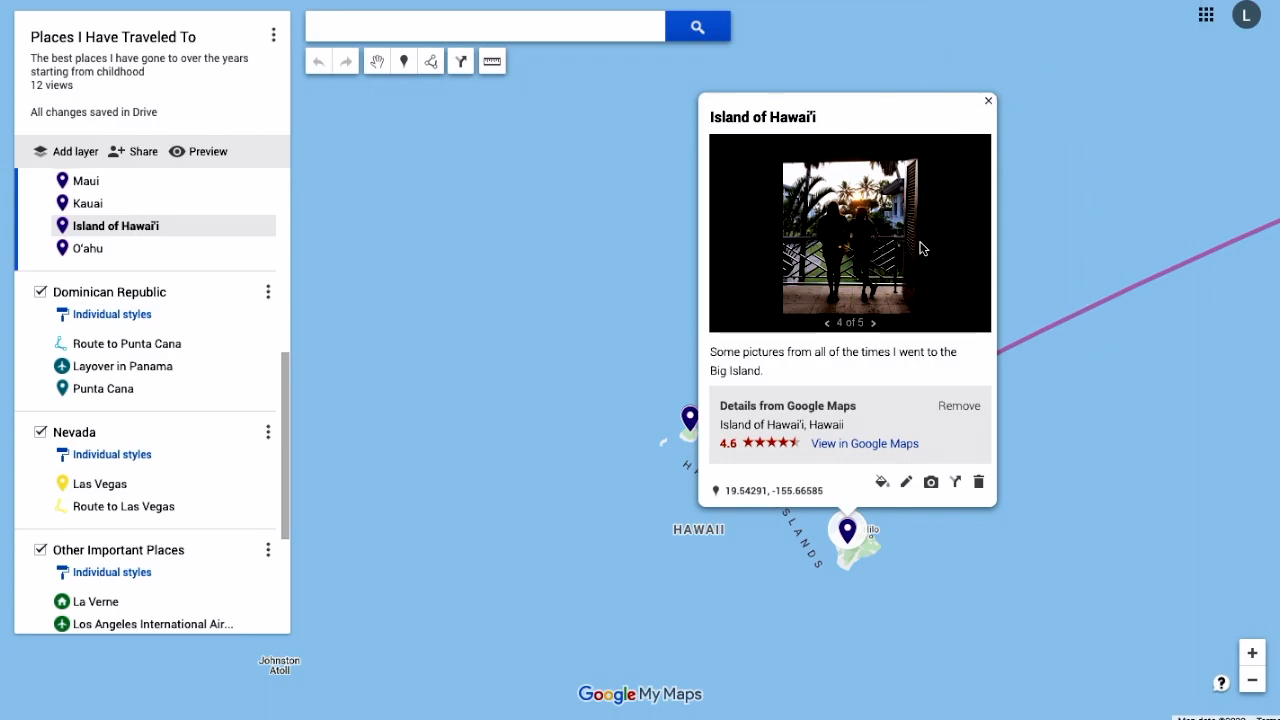
left_click(872, 325)
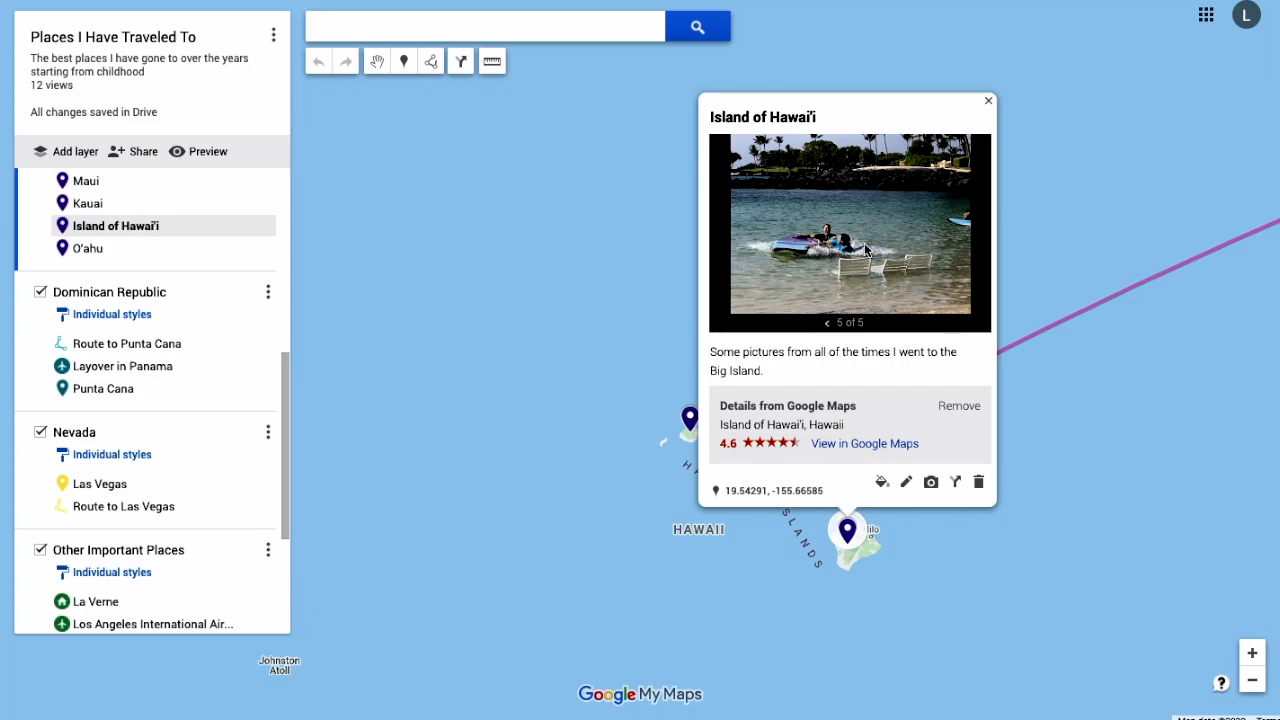
left_click(988, 105)
Step: Move from Hawaii to the Caribbean and examine the light blue route from Los Angeles through Panama to Punta Cana
scroll(1023, 344, "up", 2)
scroll(1023, 344, "down", 2)
scroll(1120, 520, "down", 3)
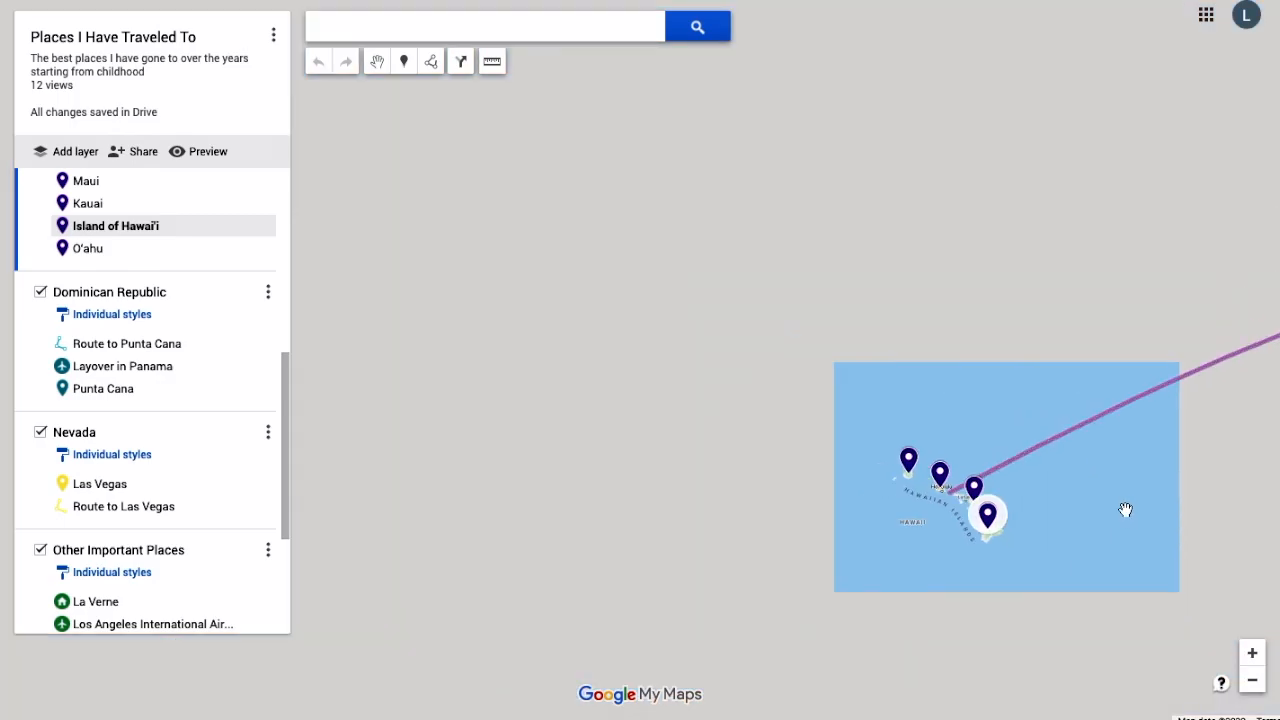
scroll(1140, 505, "down", 1)
left_click_drag(1160, 515, 423, 443)
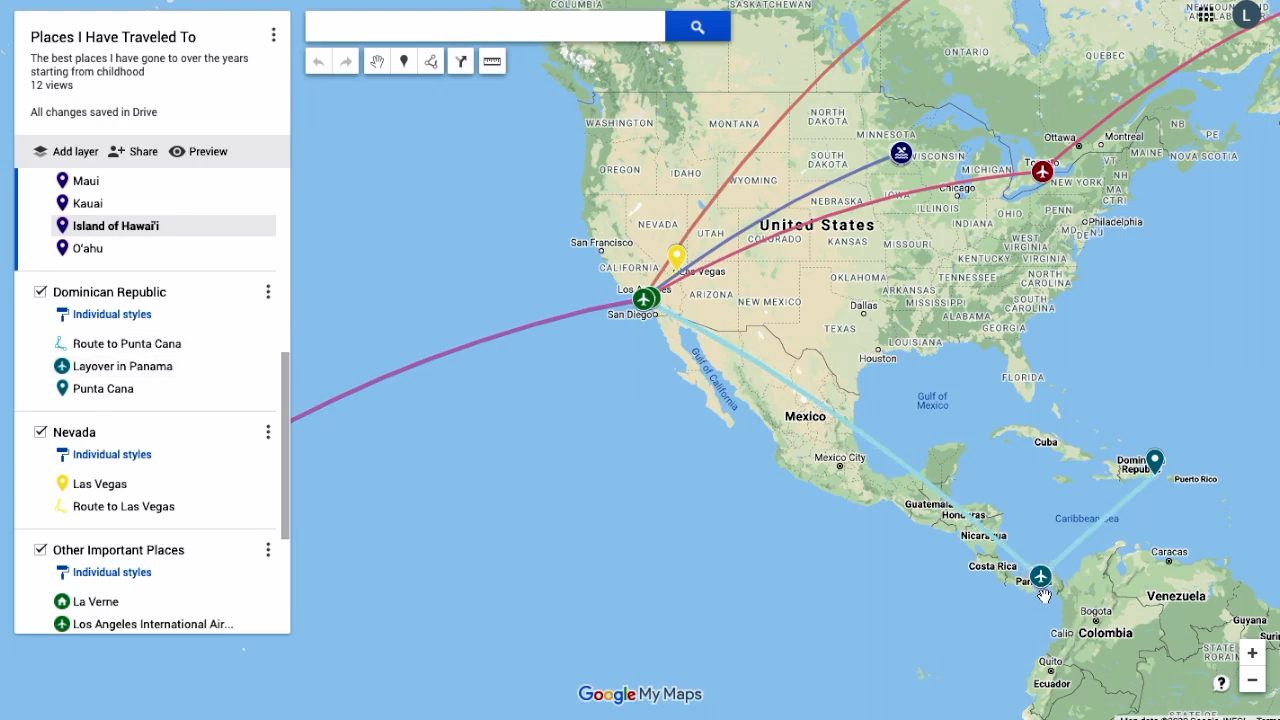
mouse_move(1170, 498)
left_mouse_down()
mouse_move(1032, 578)
mouse_move(964, 584)
left_mouse_up()
scroll(964, 584, "down", 2)
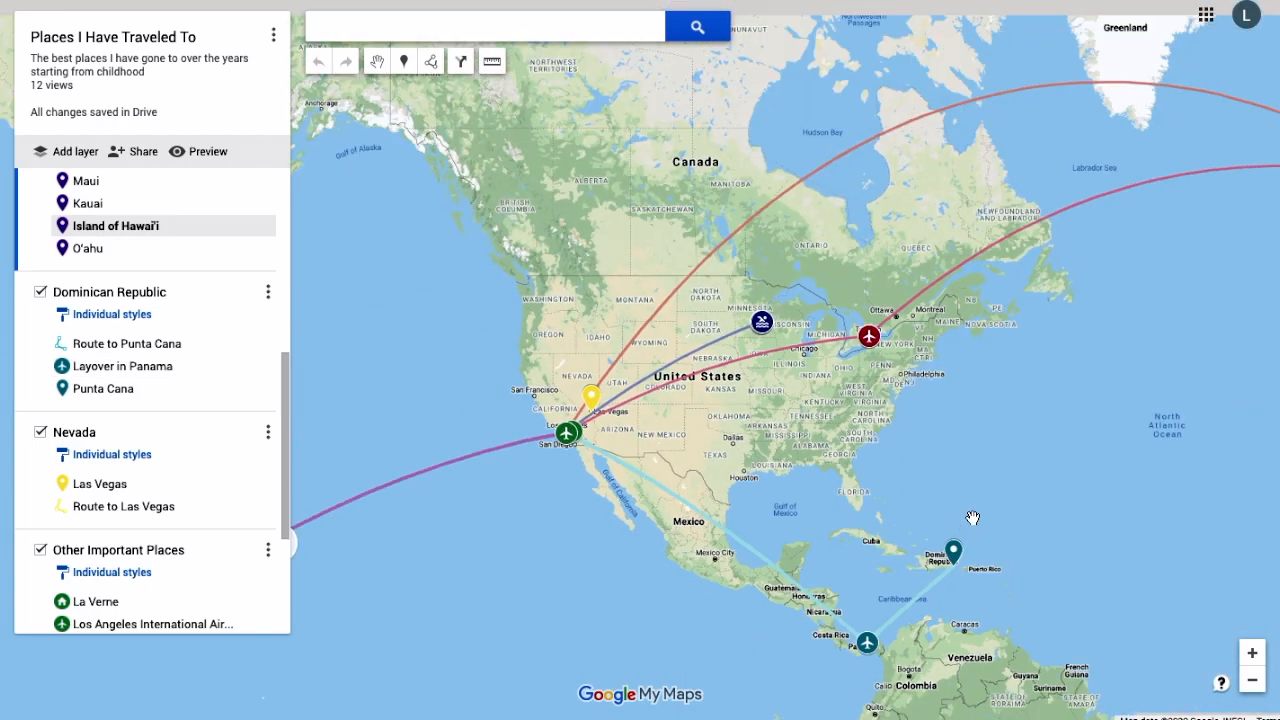
scroll(980, 546, "up", 3)
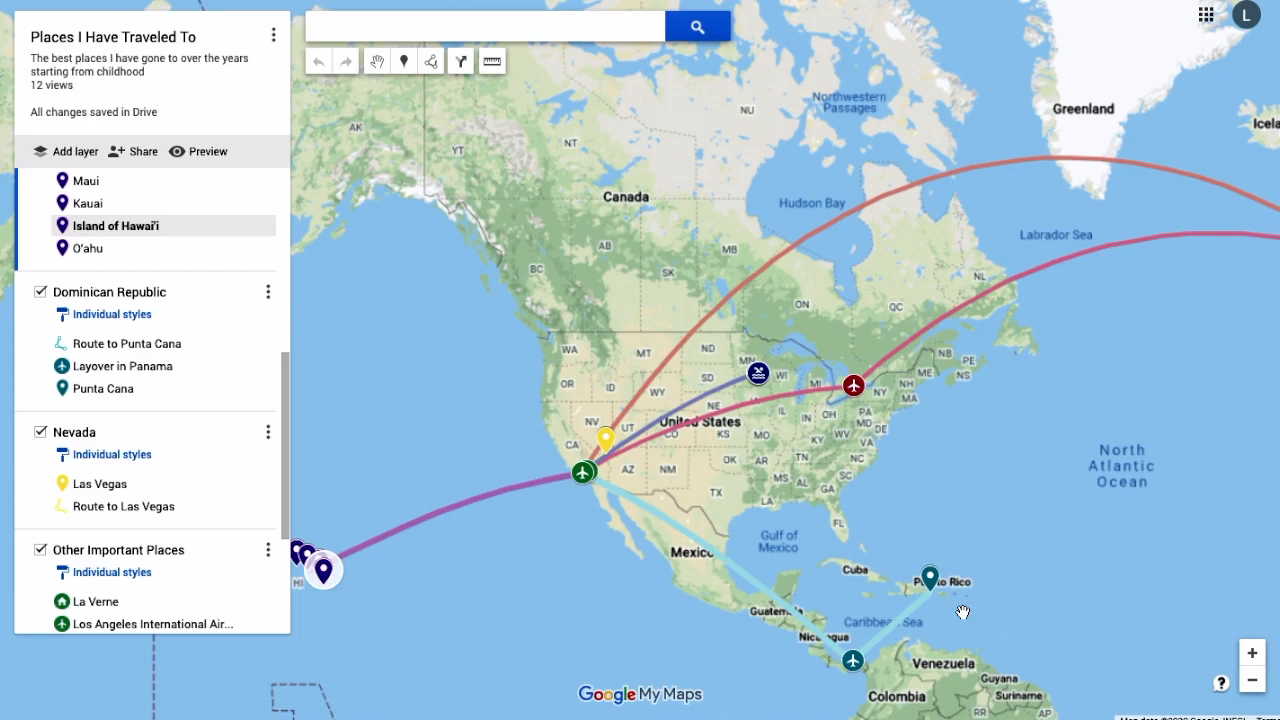
scroll(915, 592, "up", 2)
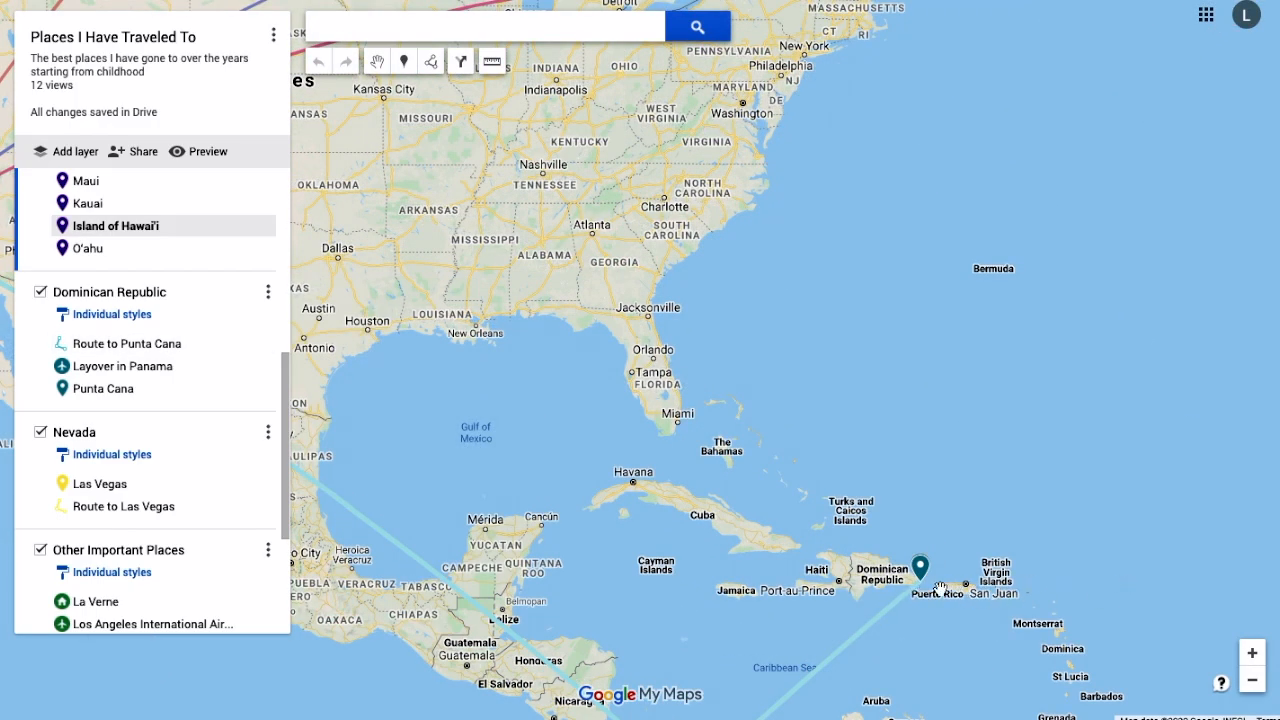
scroll(913, 590, "up", 1)
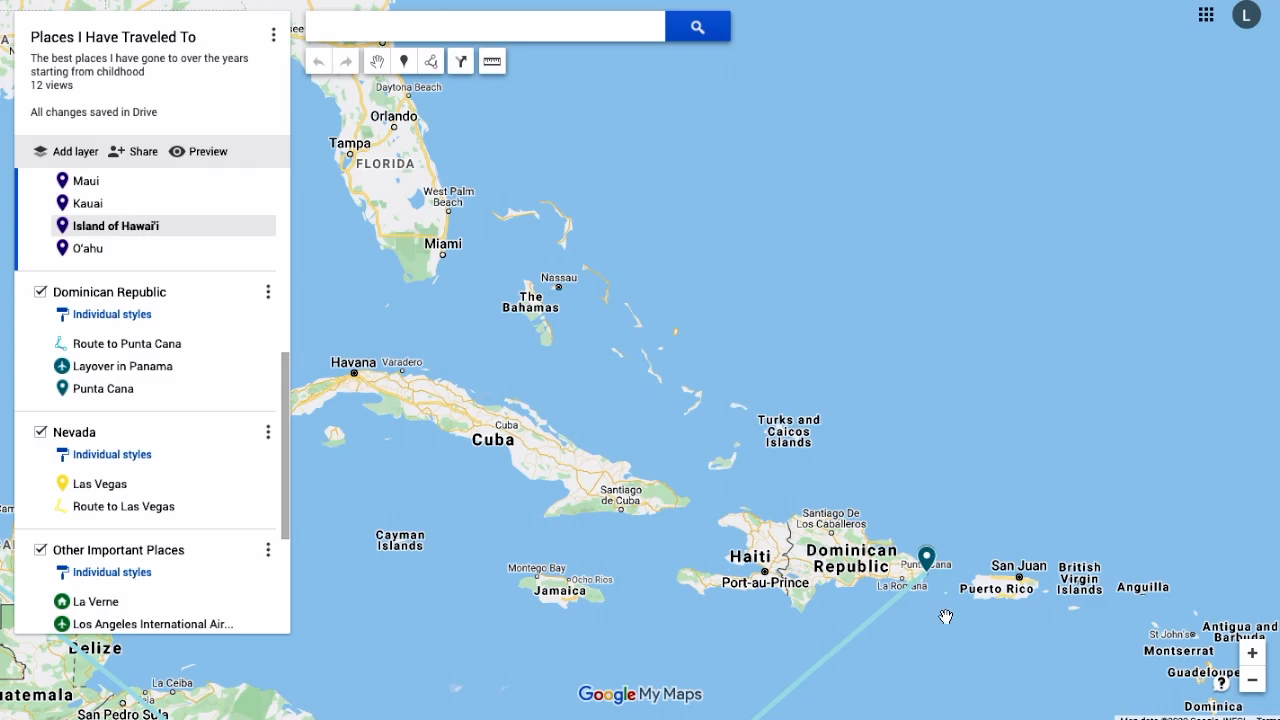
Step: Follow the Route to Barcelona from Los Angeles to Europe, view the Layover Switzerland marker's details and dismiss them
scroll(947, 616, "down", 5)
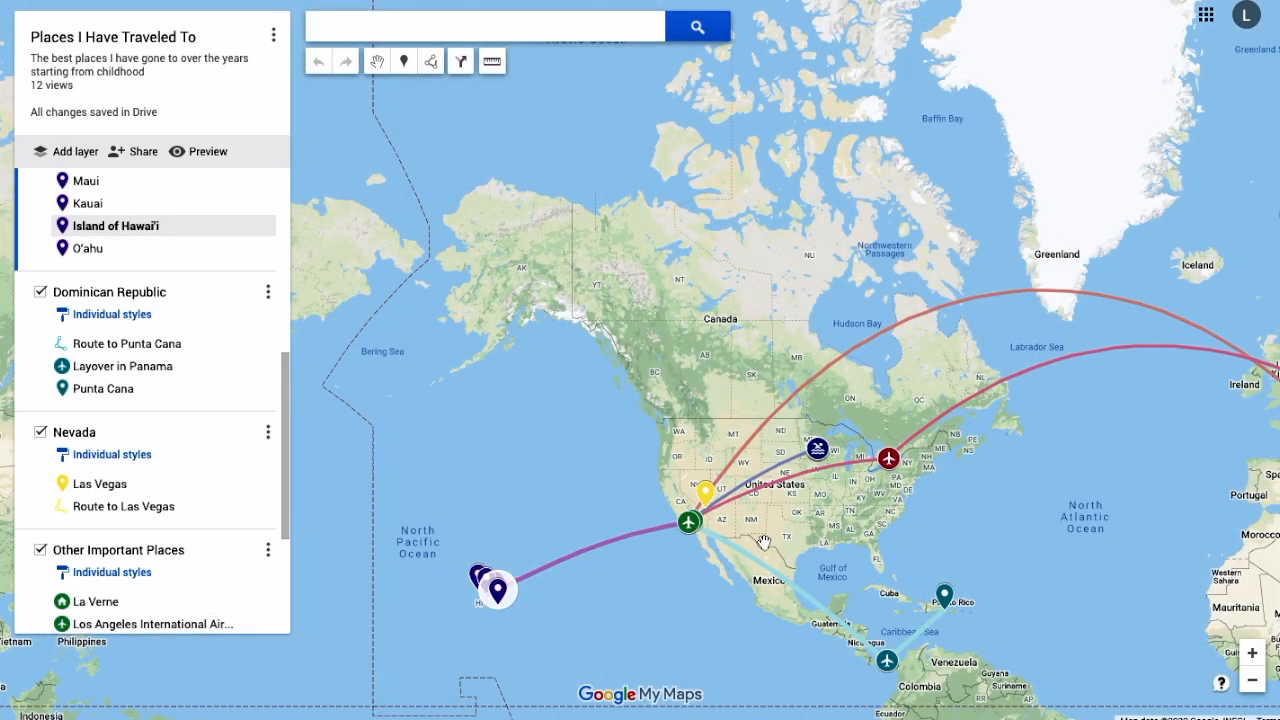
mouse_move(739, 531)
left_mouse_down()
mouse_move(720, 562)
mouse_move(705, 560)
left_mouse_up()
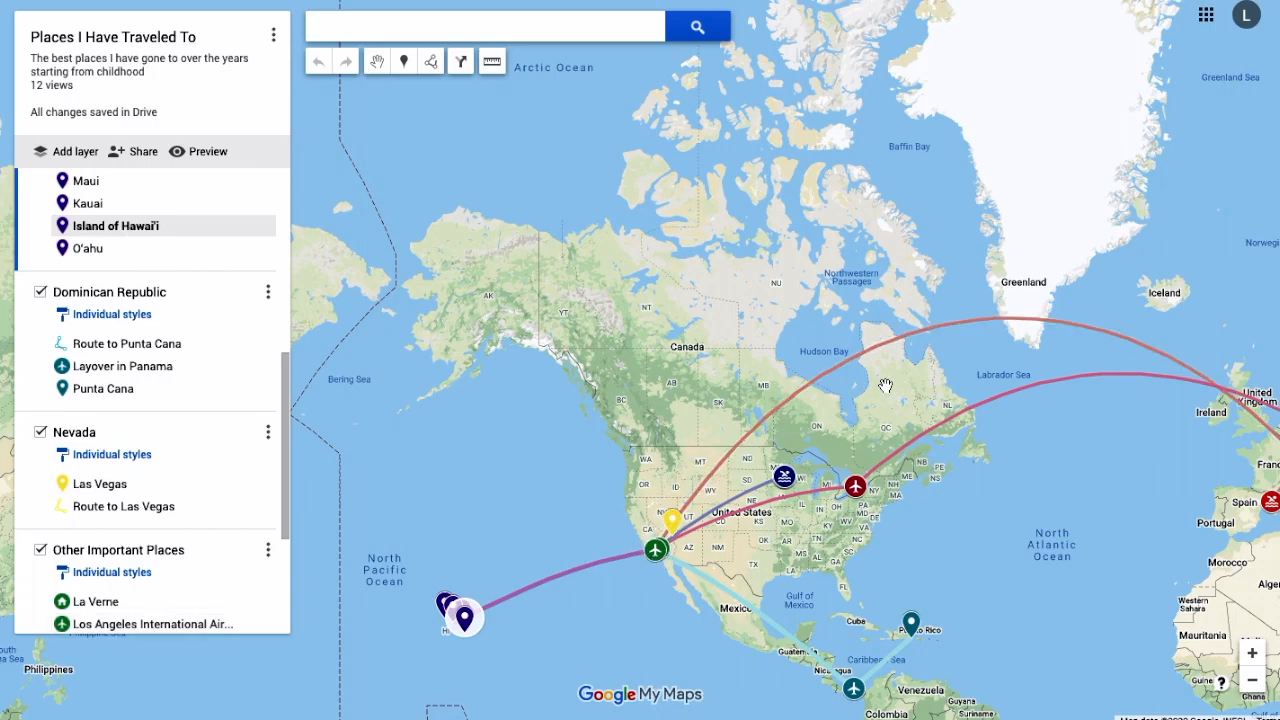
left_click_drag(1097, 351, 822, 344)
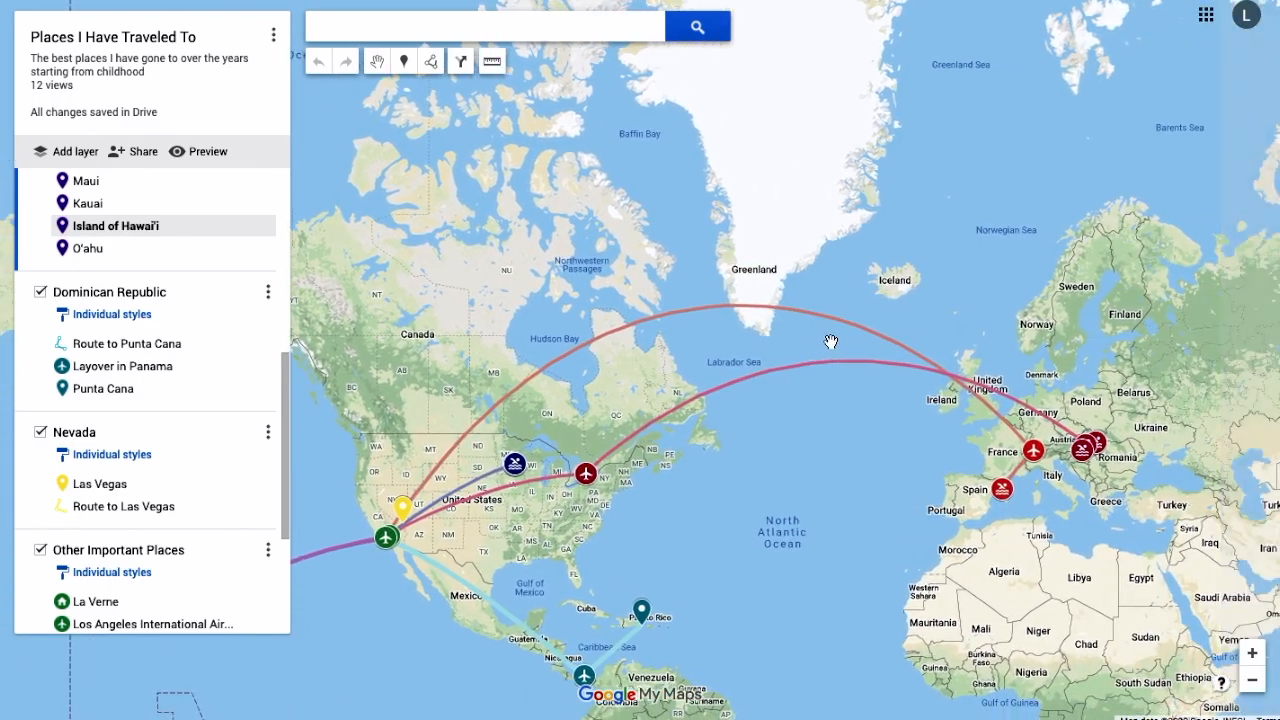
left_click(1035, 462)
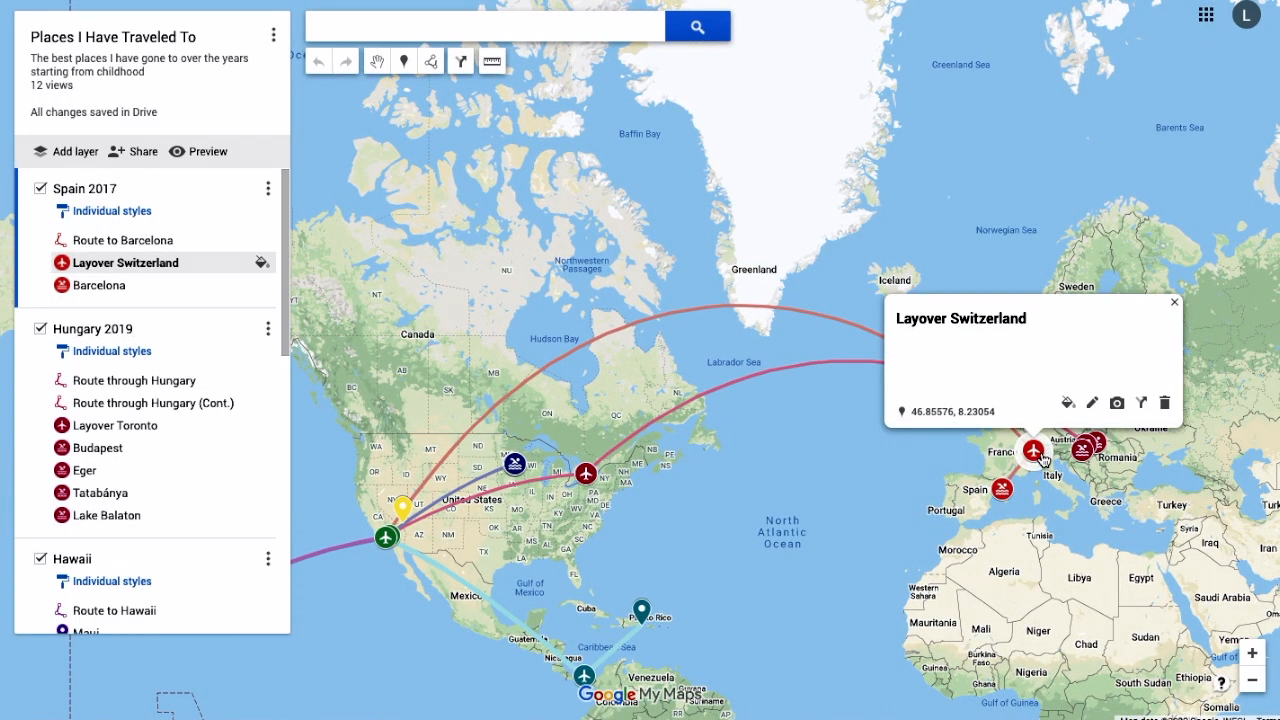
left_click(1175, 305)
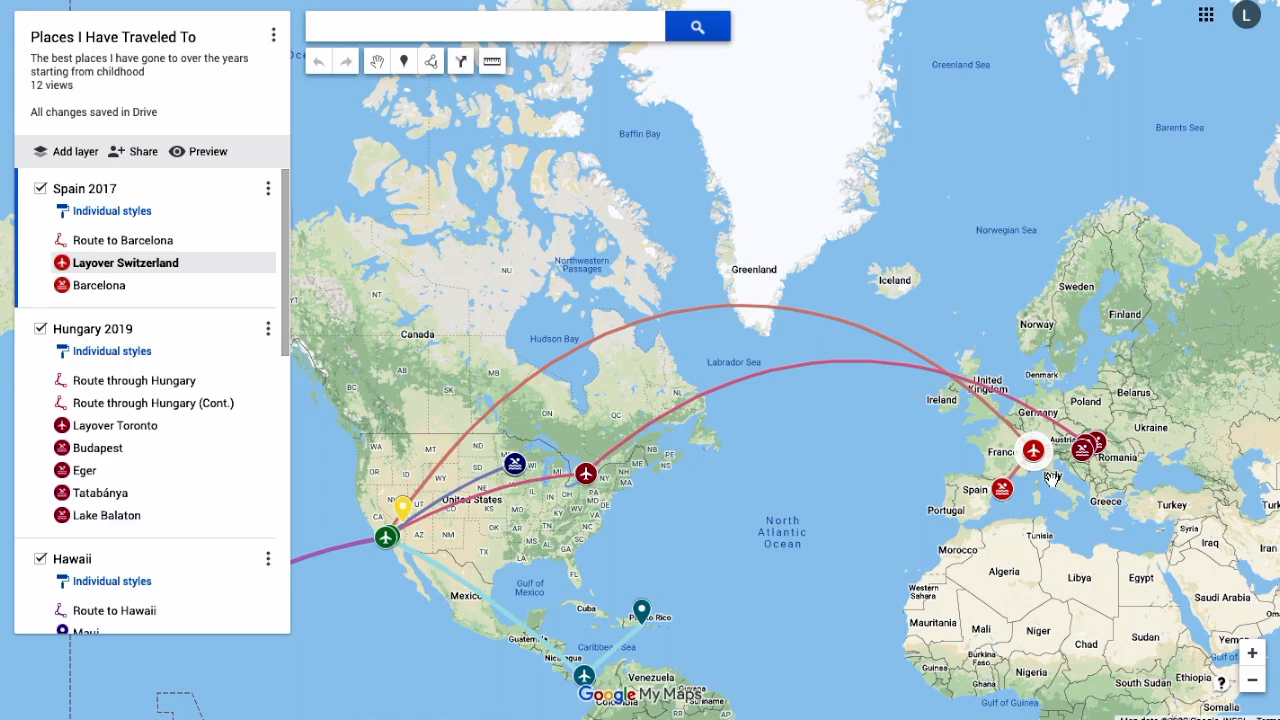
Step: View the Barcelona marker's details and browse its photos through the sixth one
scroll(1004, 512, "down", 2)
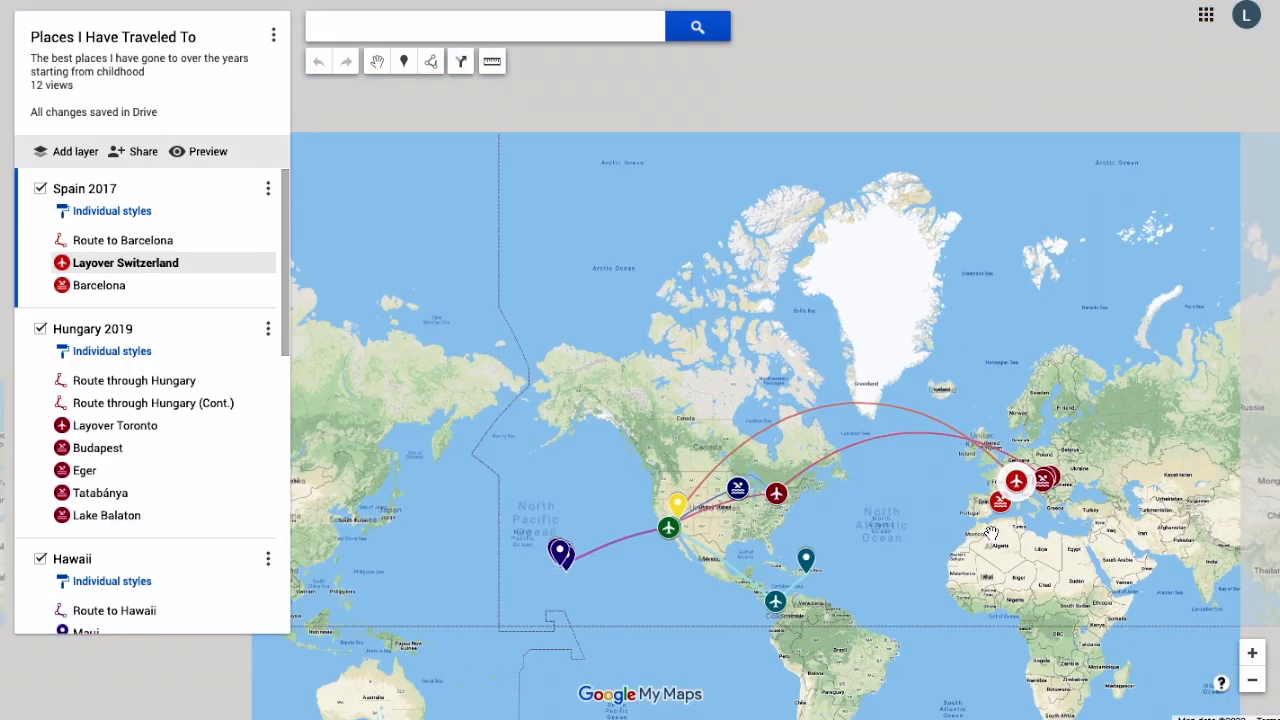
scroll(1005, 518, "up", 1)
scroll(1007, 524, "up", 1)
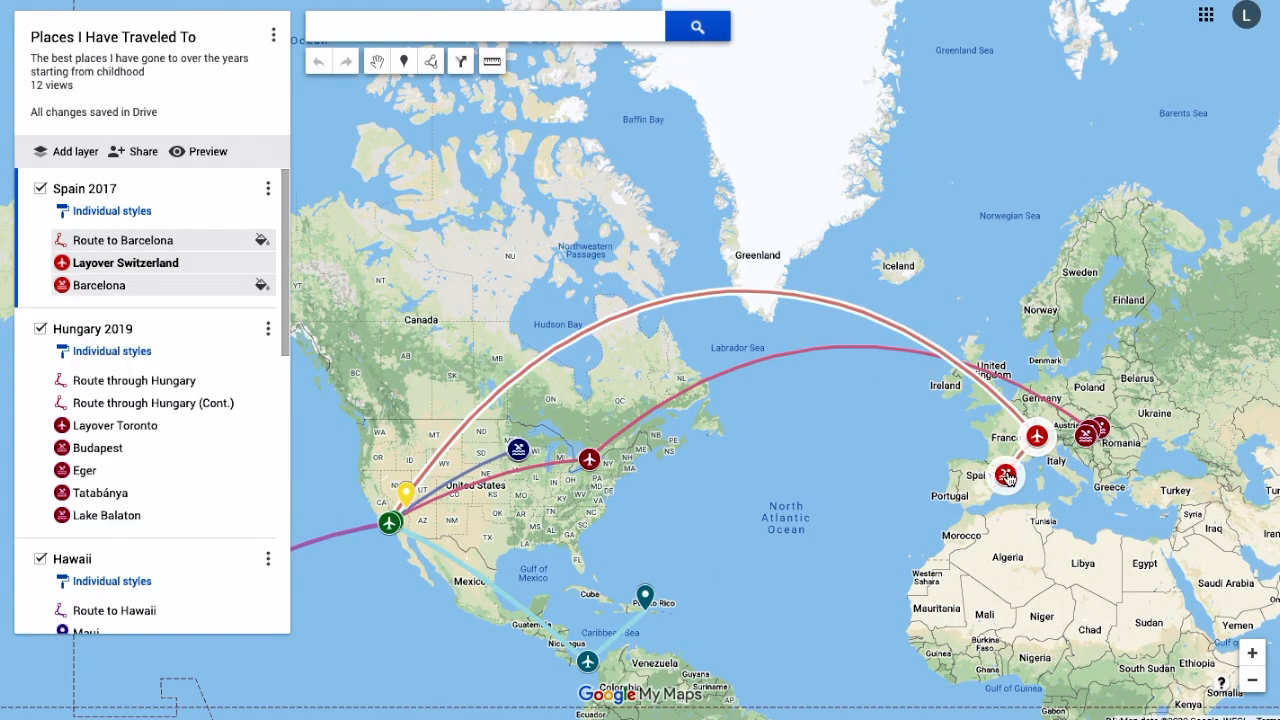
left_click(1006, 481)
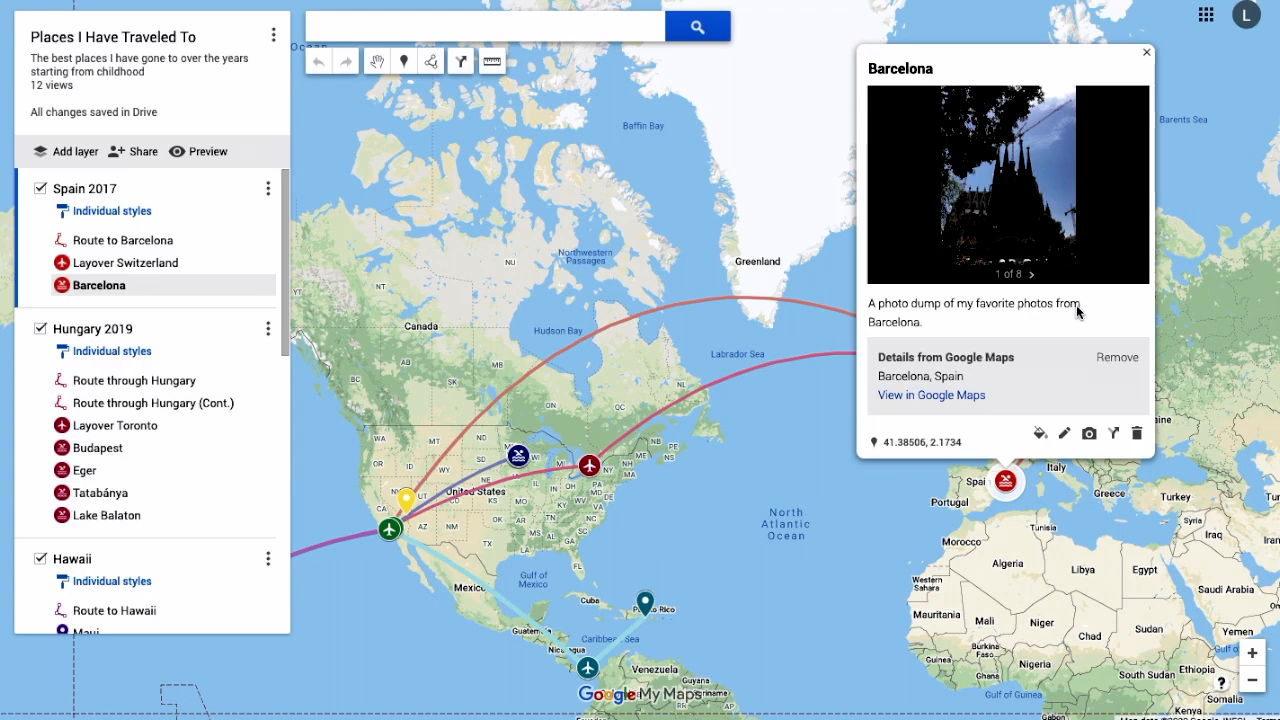
left_click(1034, 279)
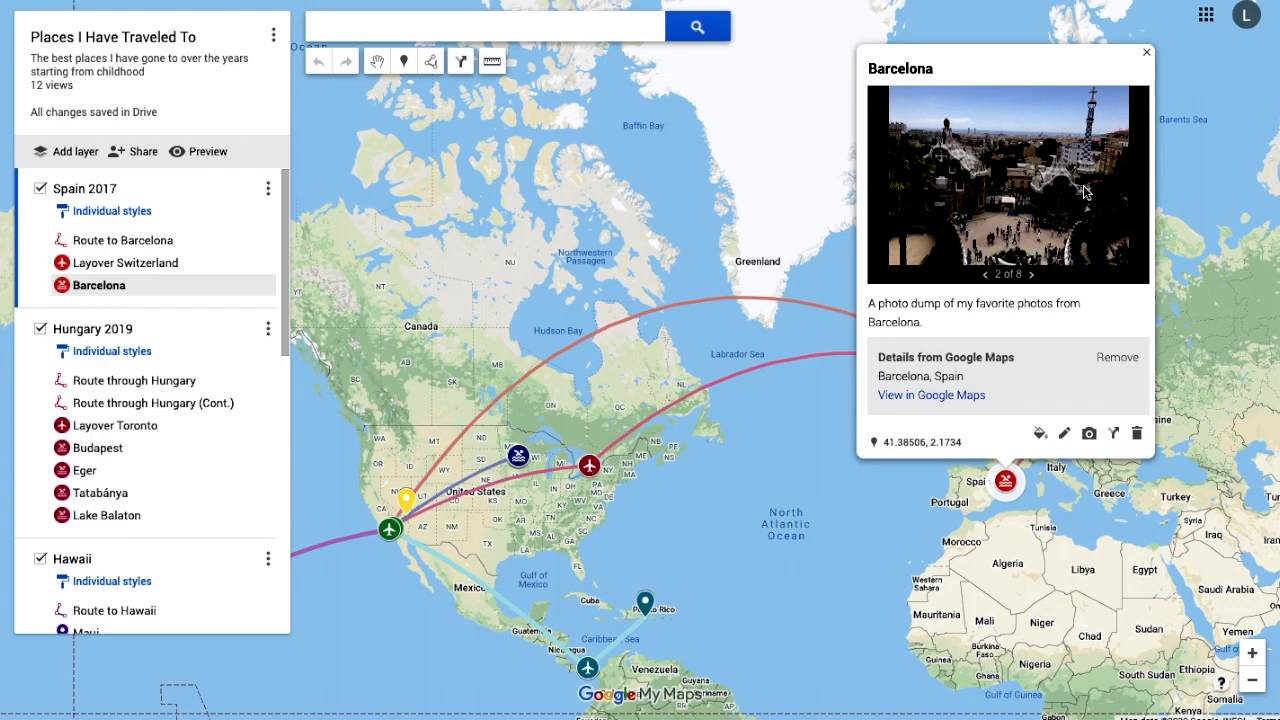
left_click(1031, 275)
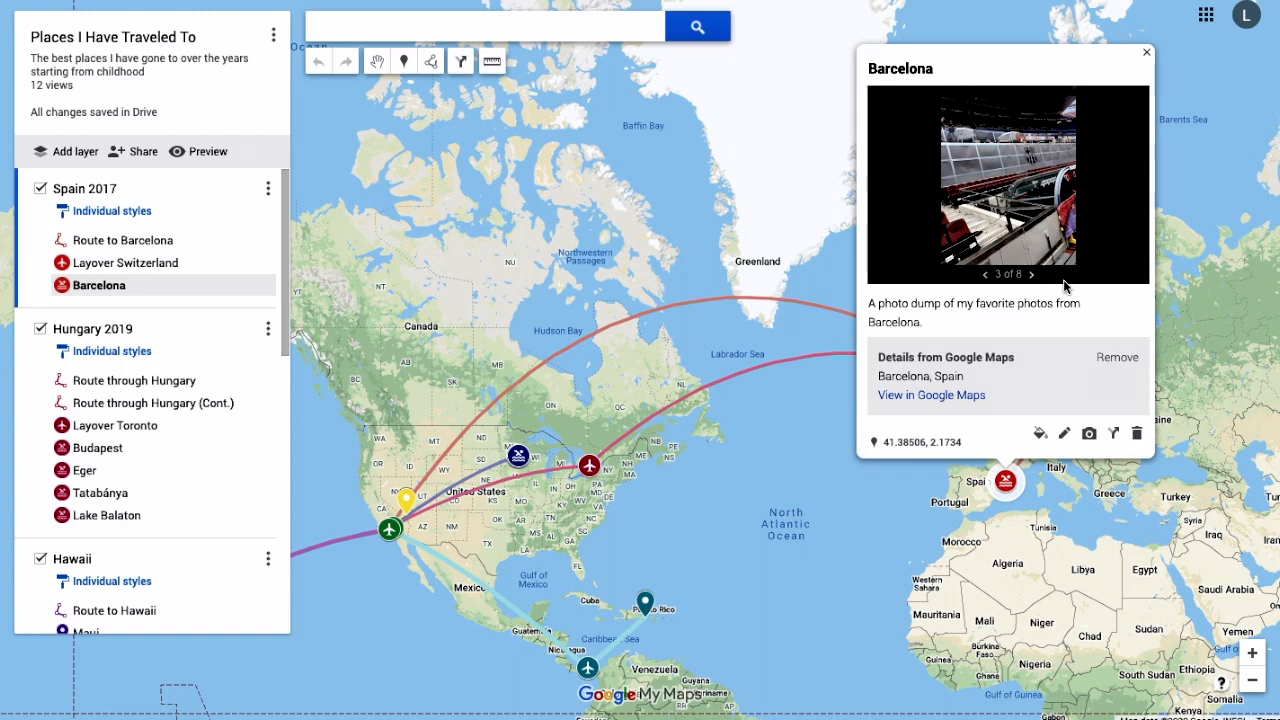
left_click(1031, 275)
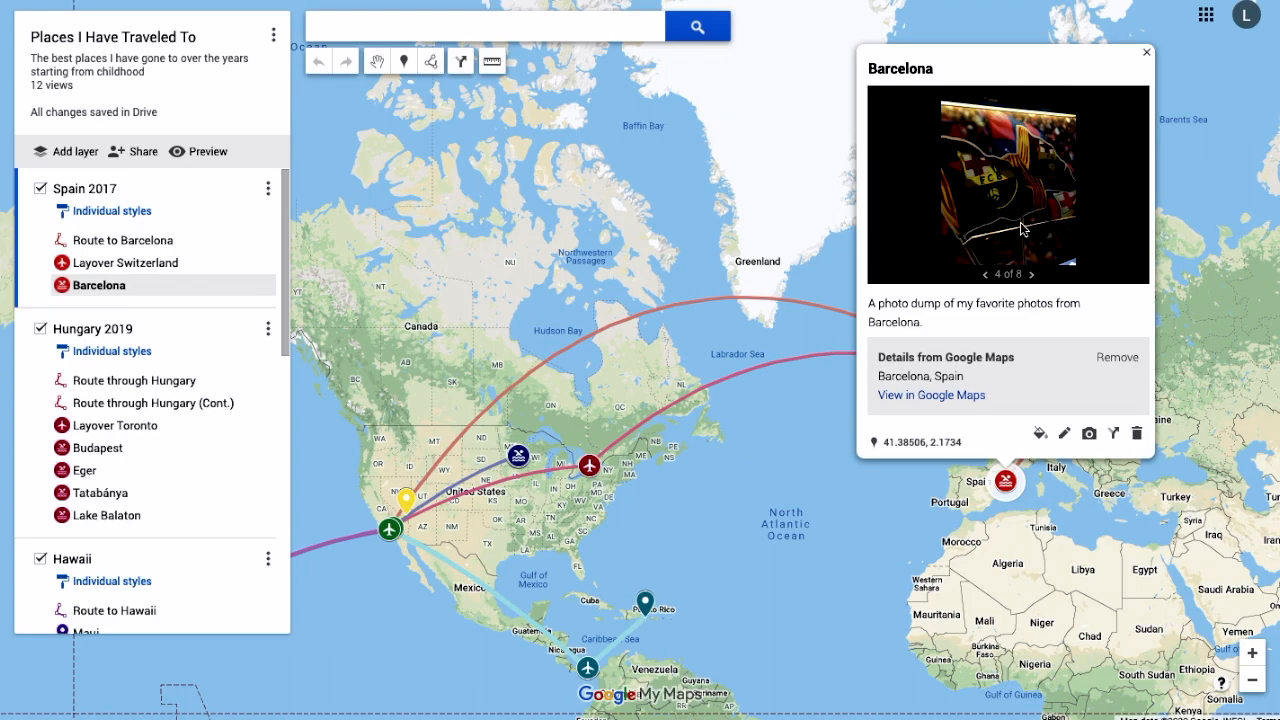
left_click(1032, 276)
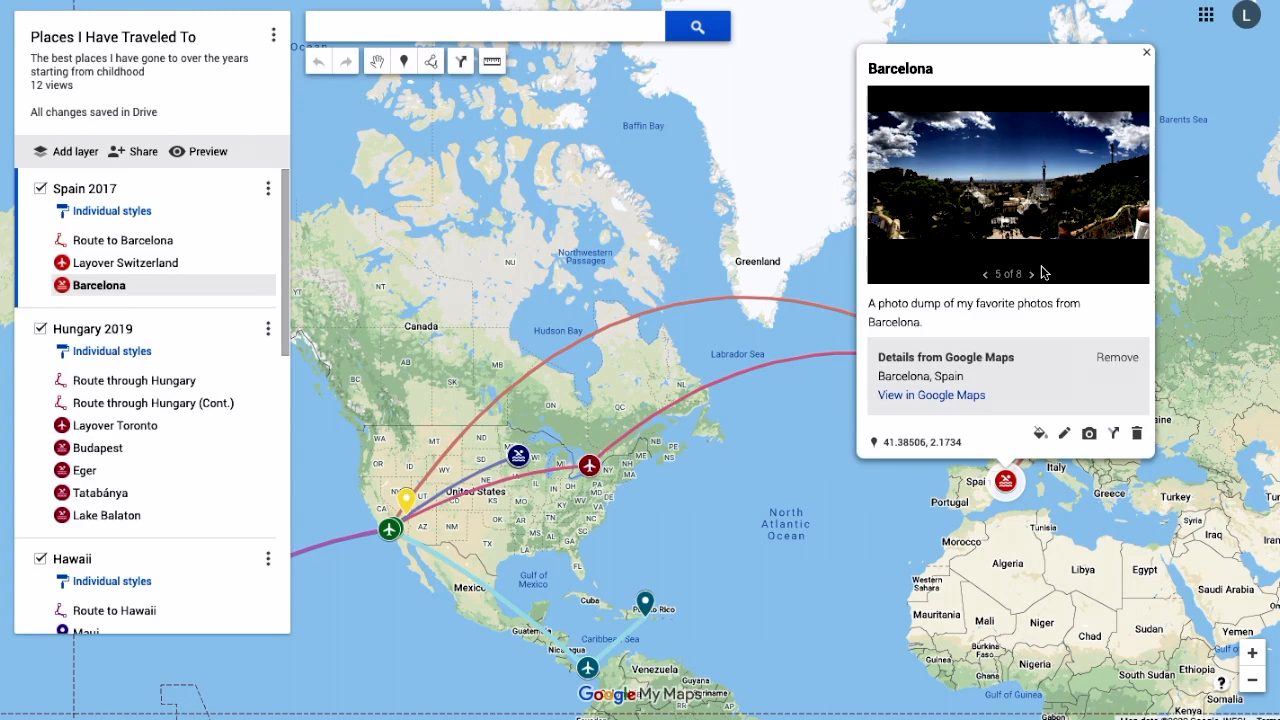
left_click(1033, 276)
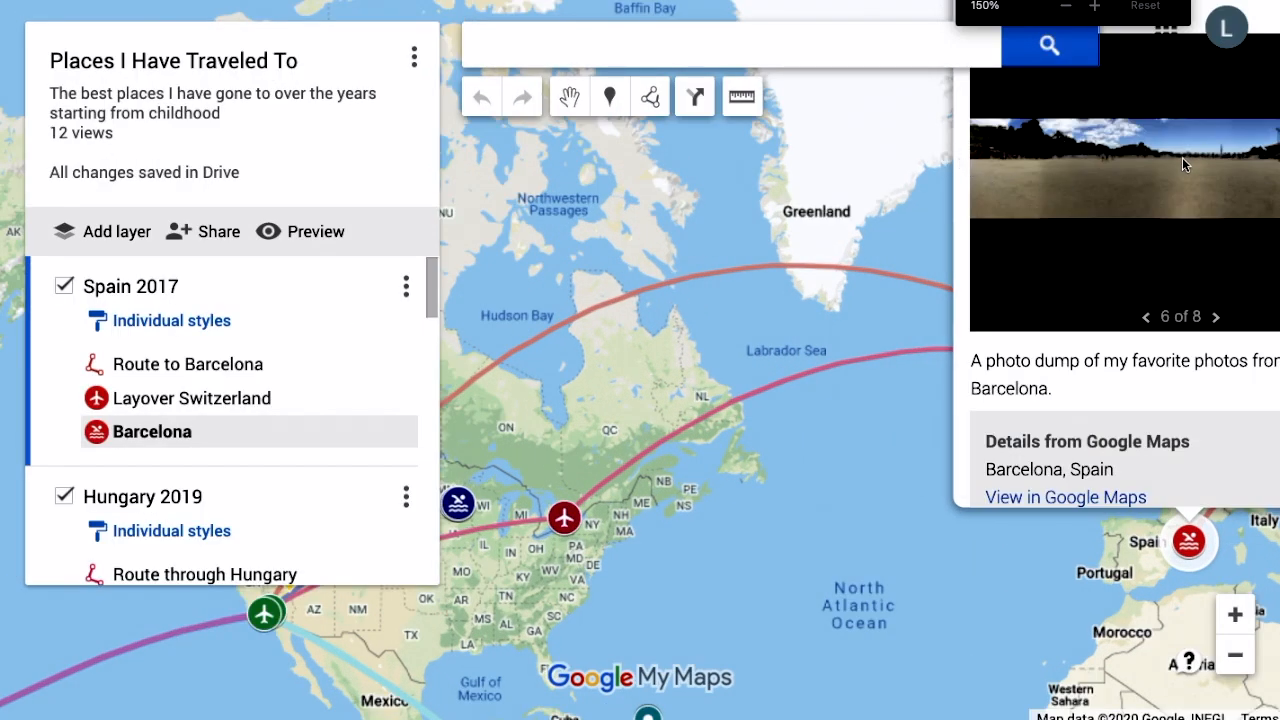
Step: Bring the enlarged sixth Barcelona photo fully into view, then restore the normal page zoom and browse on to the eighth photo
left_click_drag(925, 213, 489, 272)
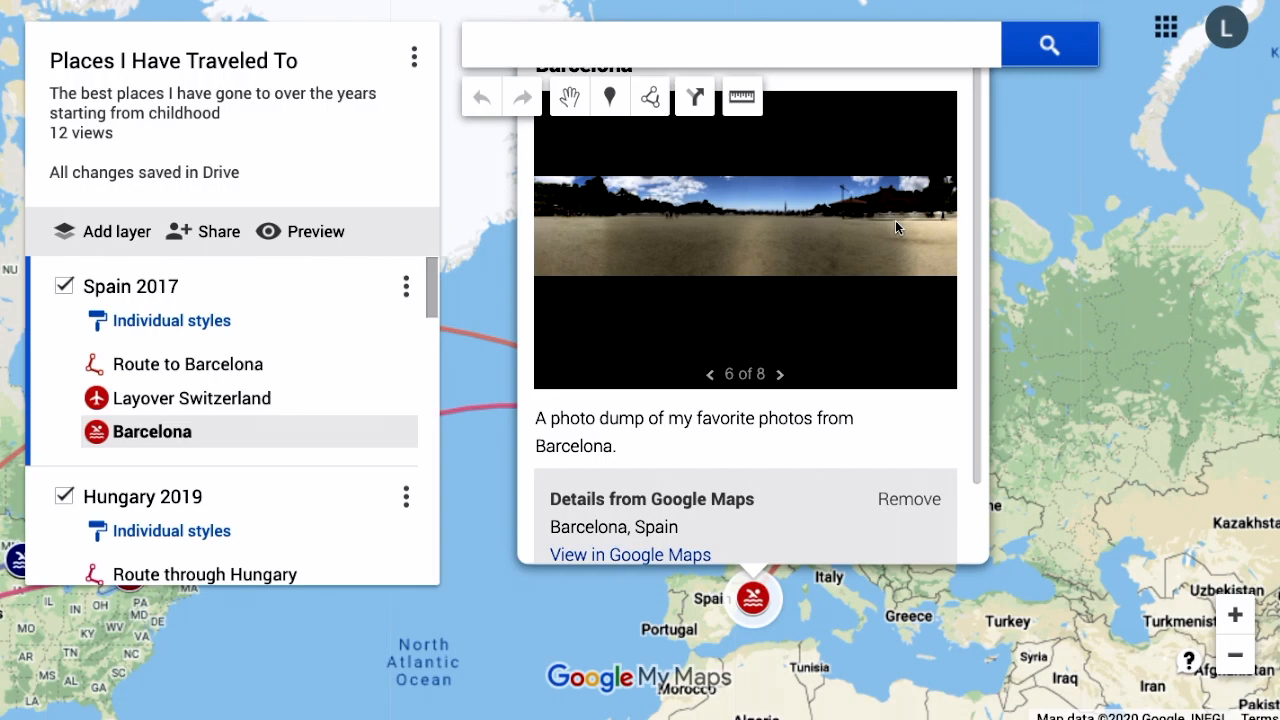
key("ctrl+minus")
key("ctrl+minus")
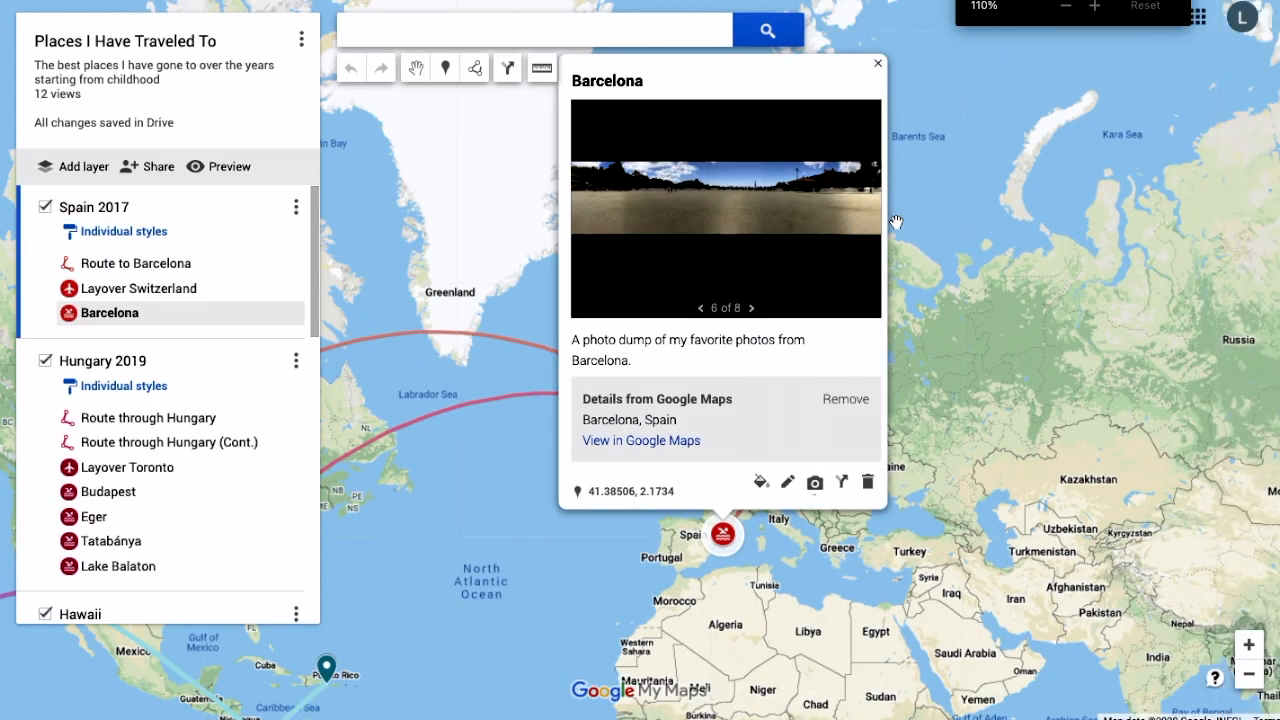
key("ctrl+minus")
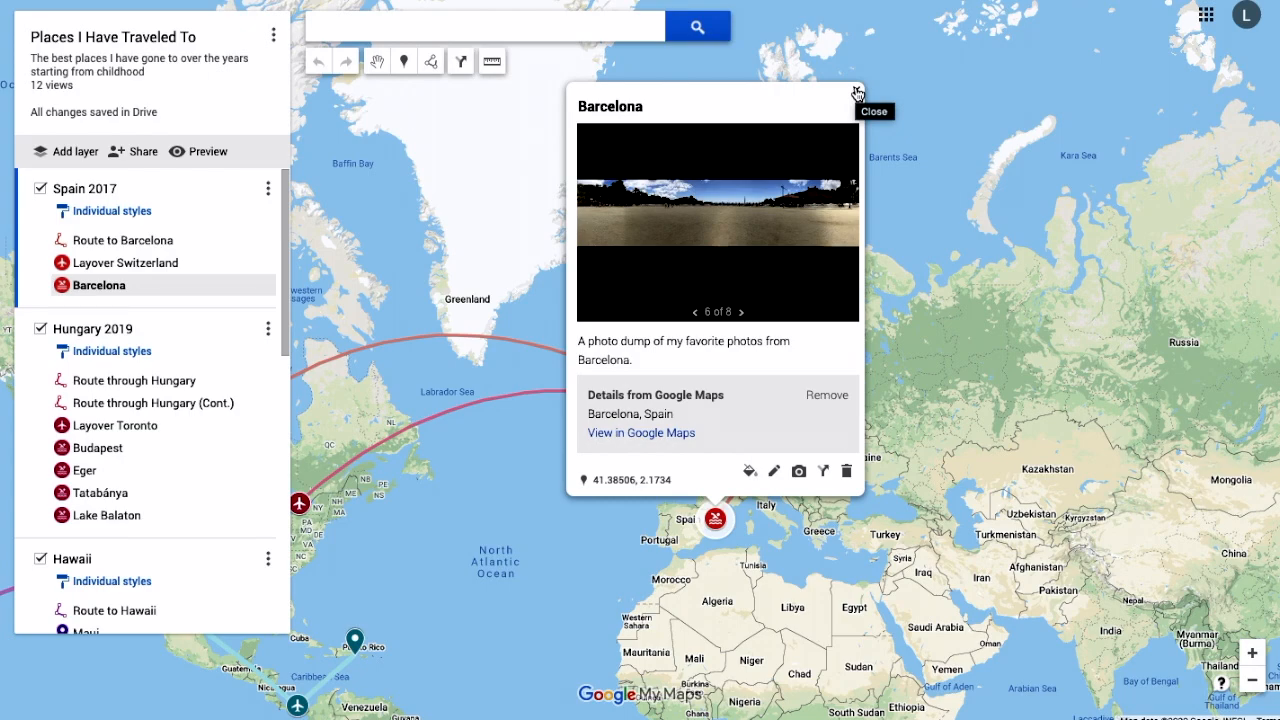
left_click(741, 314)
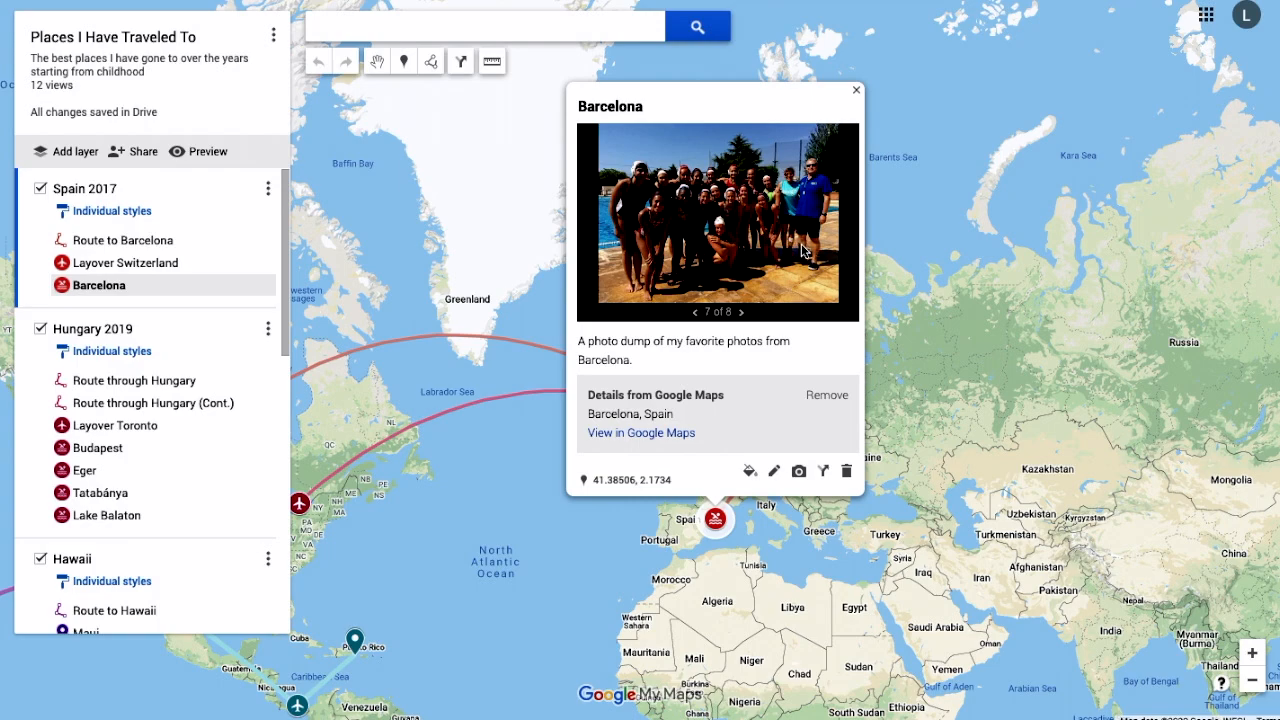
left_click(742, 313)
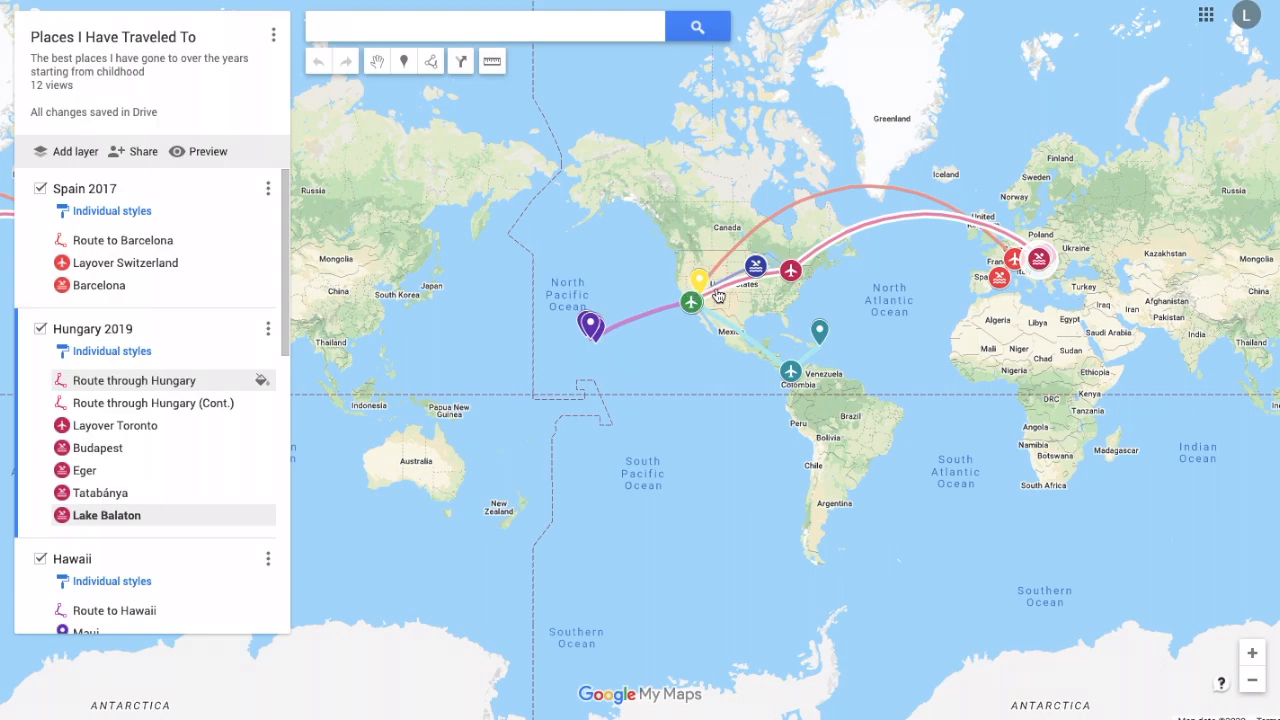
Step: View and dismiss the Layover Toronto marker's details, and follow the Hungary 2019 route across the Atlantic to its stops in Hungary
left_click(791, 275)
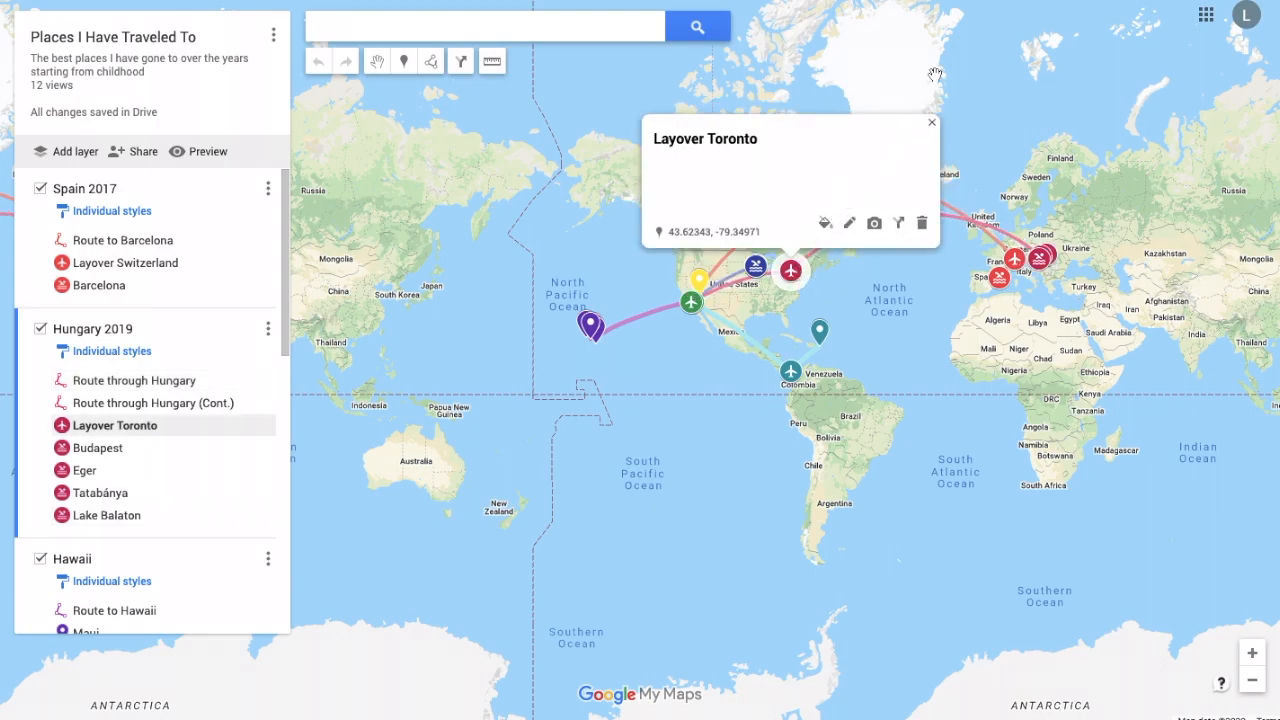
left_click(932, 125)
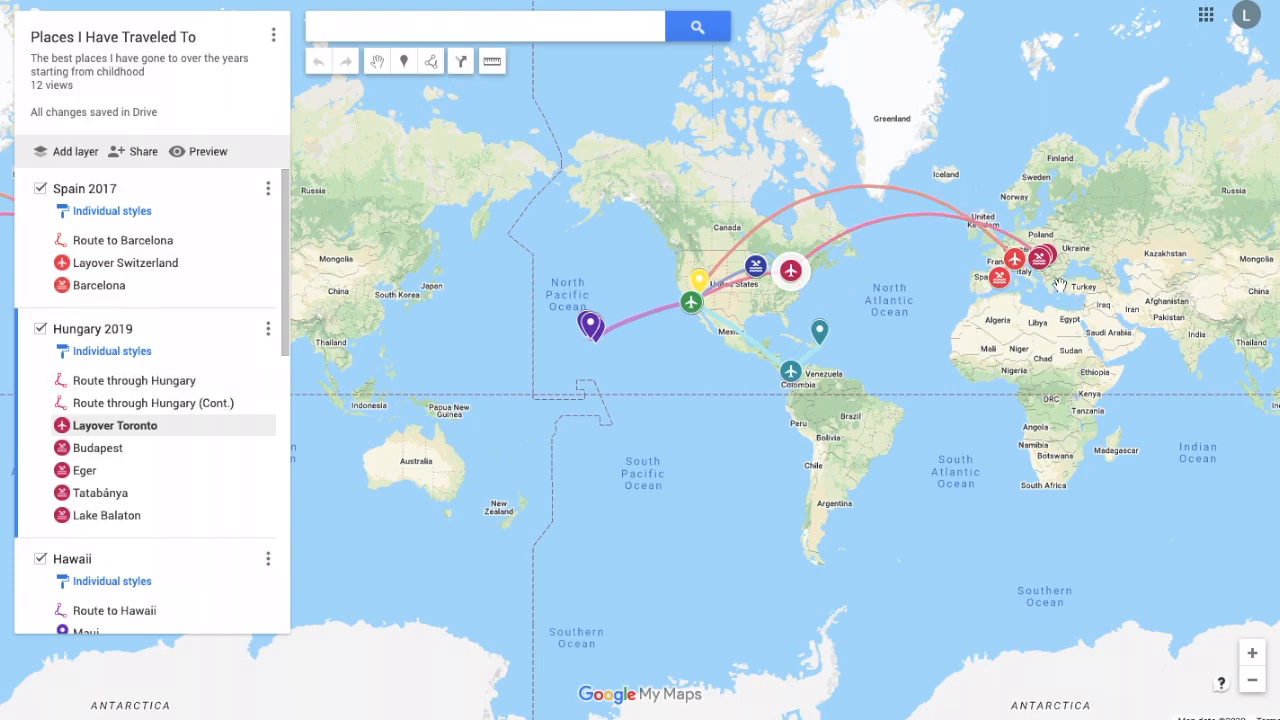
left_click_drag(1050, 292, 958, 350)
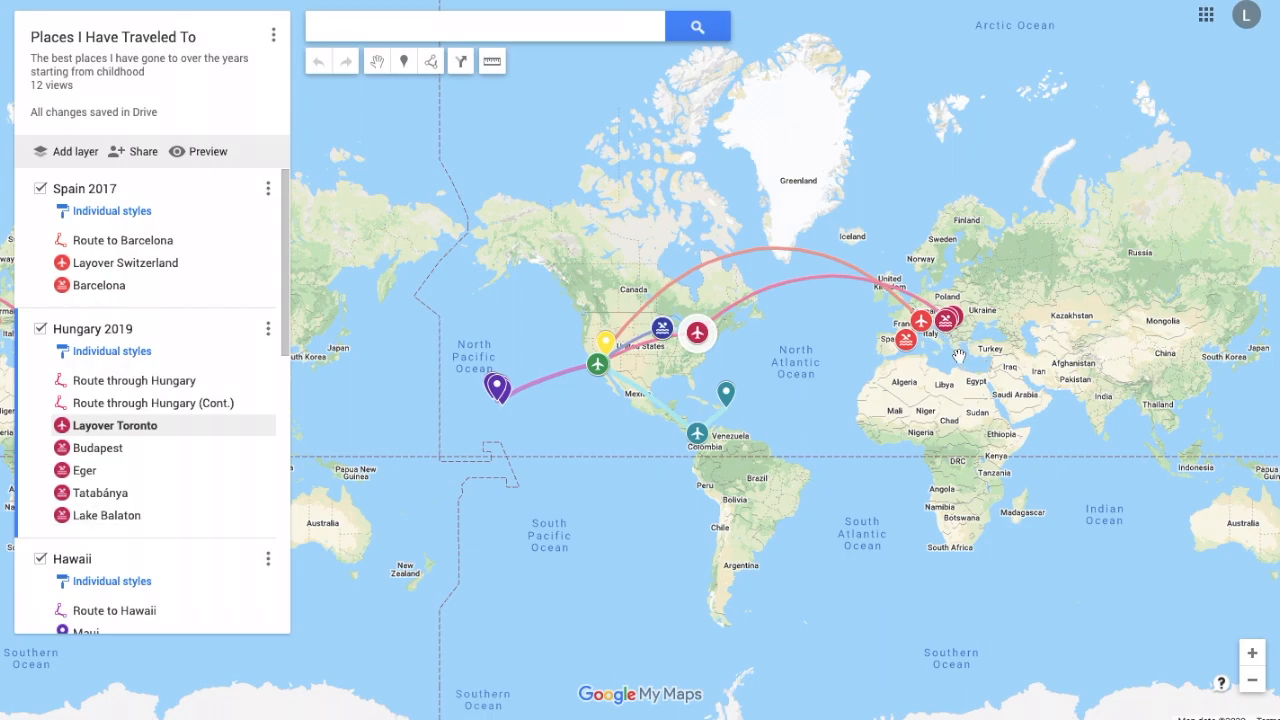
scroll(983, 310, "up", 1)
scroll(941, 240, "up", 1)
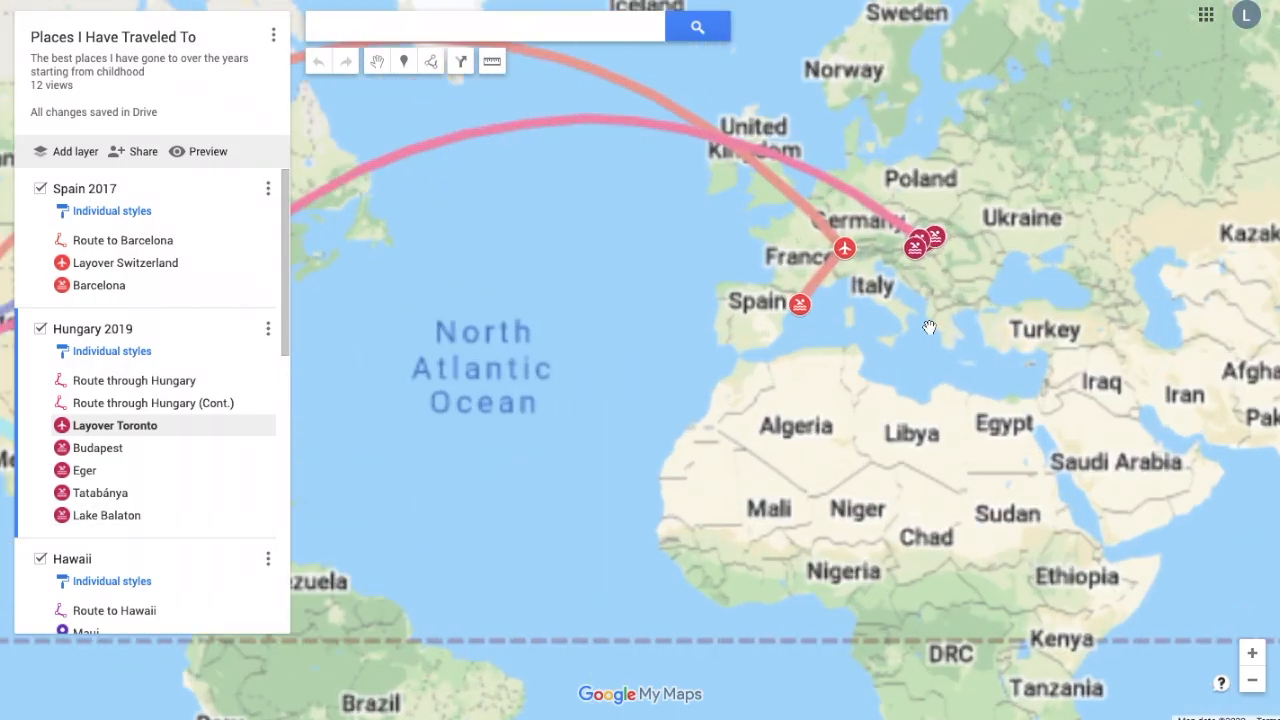
left_click_drag(914, 229, 852, 372)
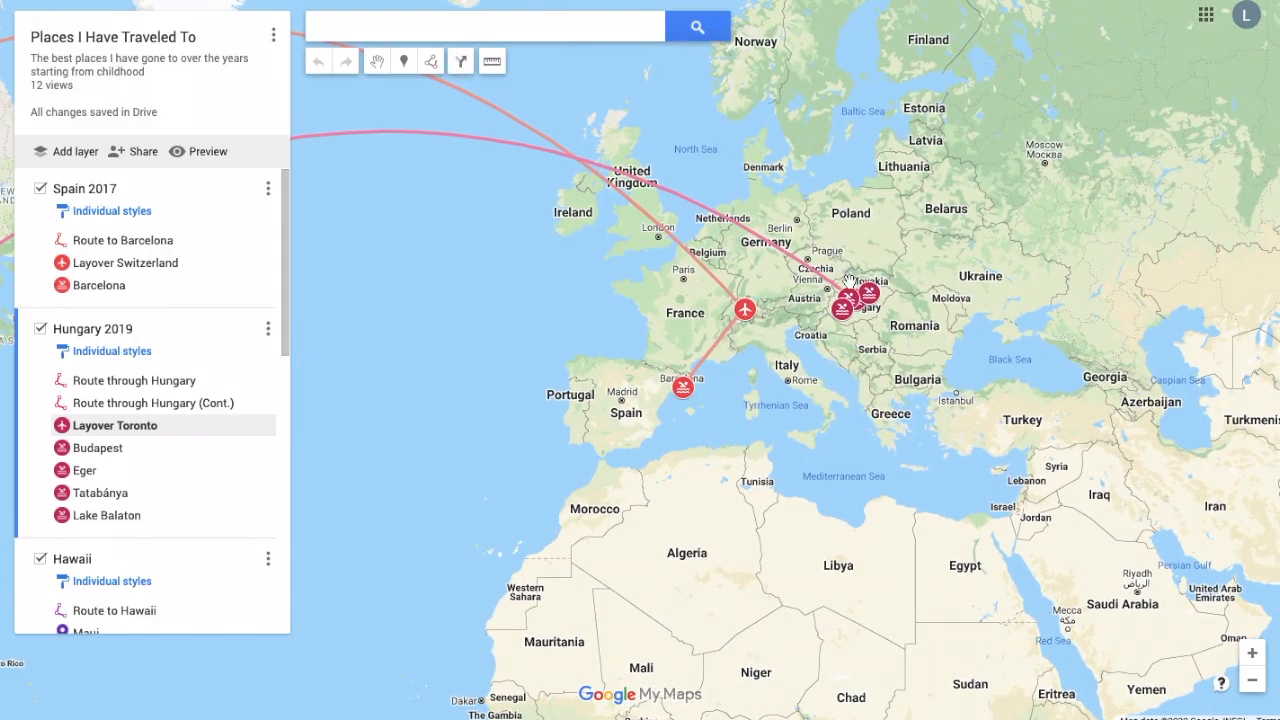
scroll(849, 282, "up", 1)
scroll(849, 282, "up", 1)
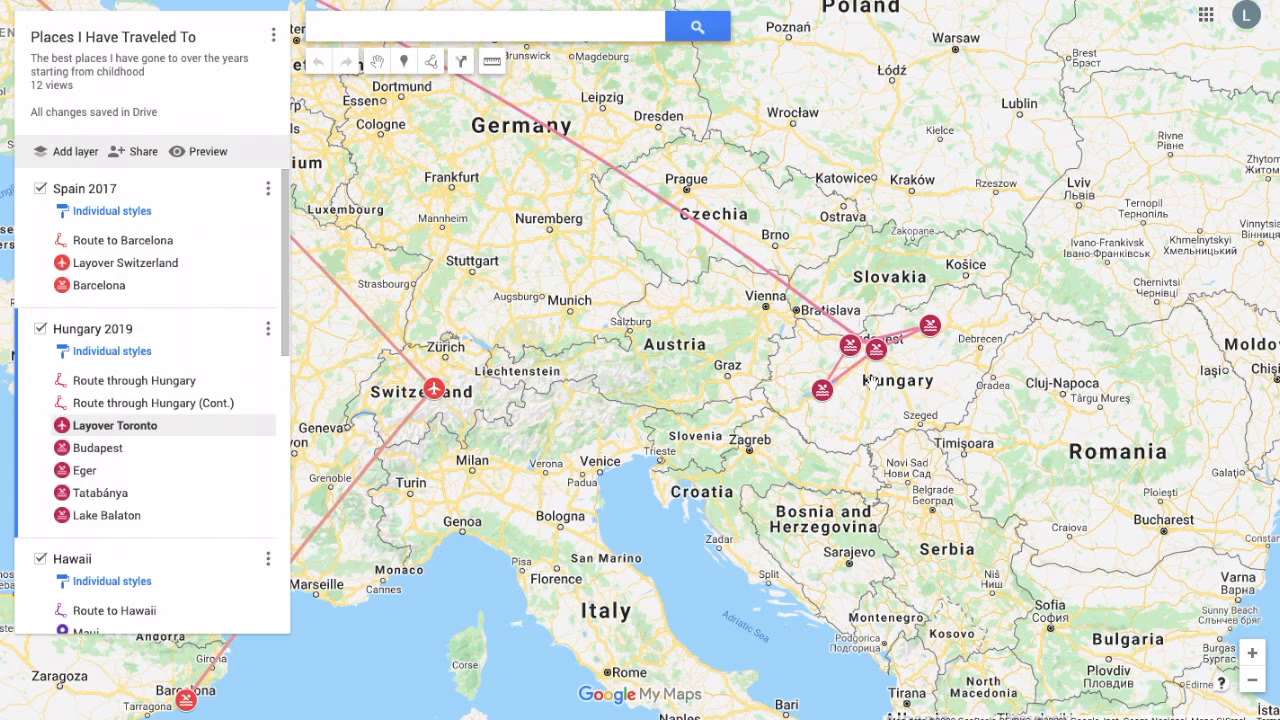
scroll(872, 380, "up", 2)
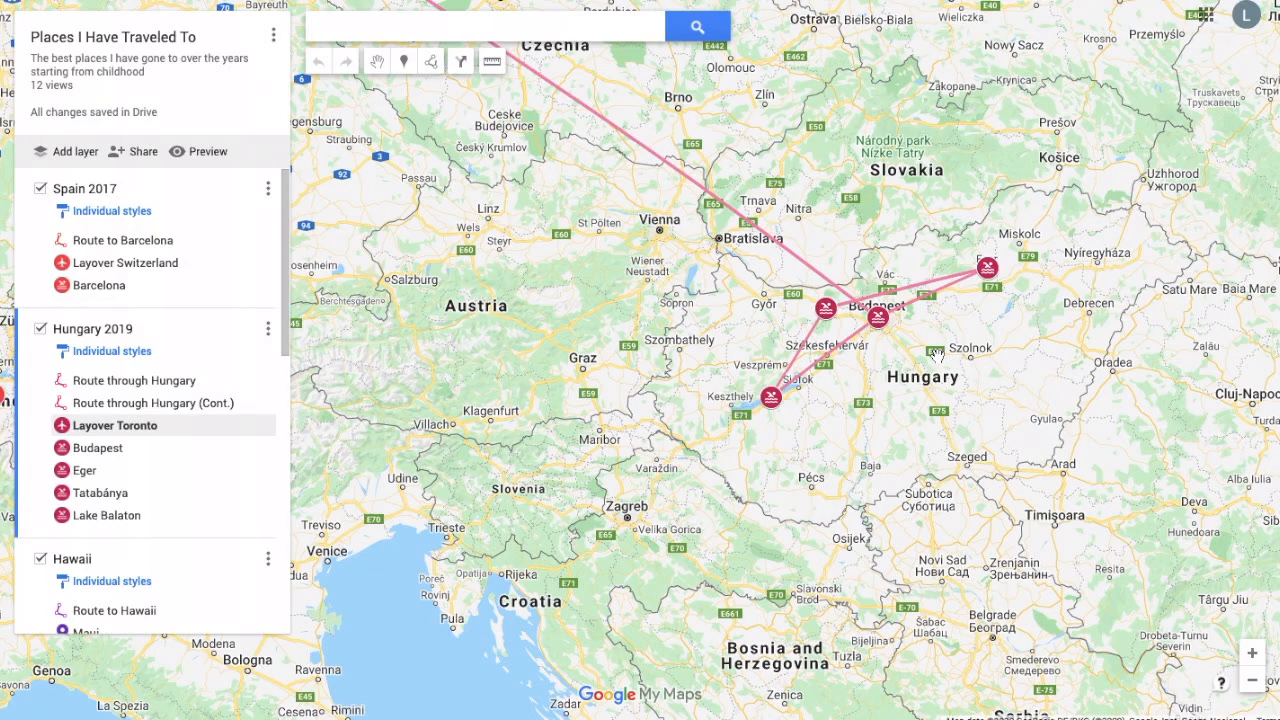
Step: View the Budapest marker's details, browse all five of its photos, and dismiss them
left_click(880, 320)
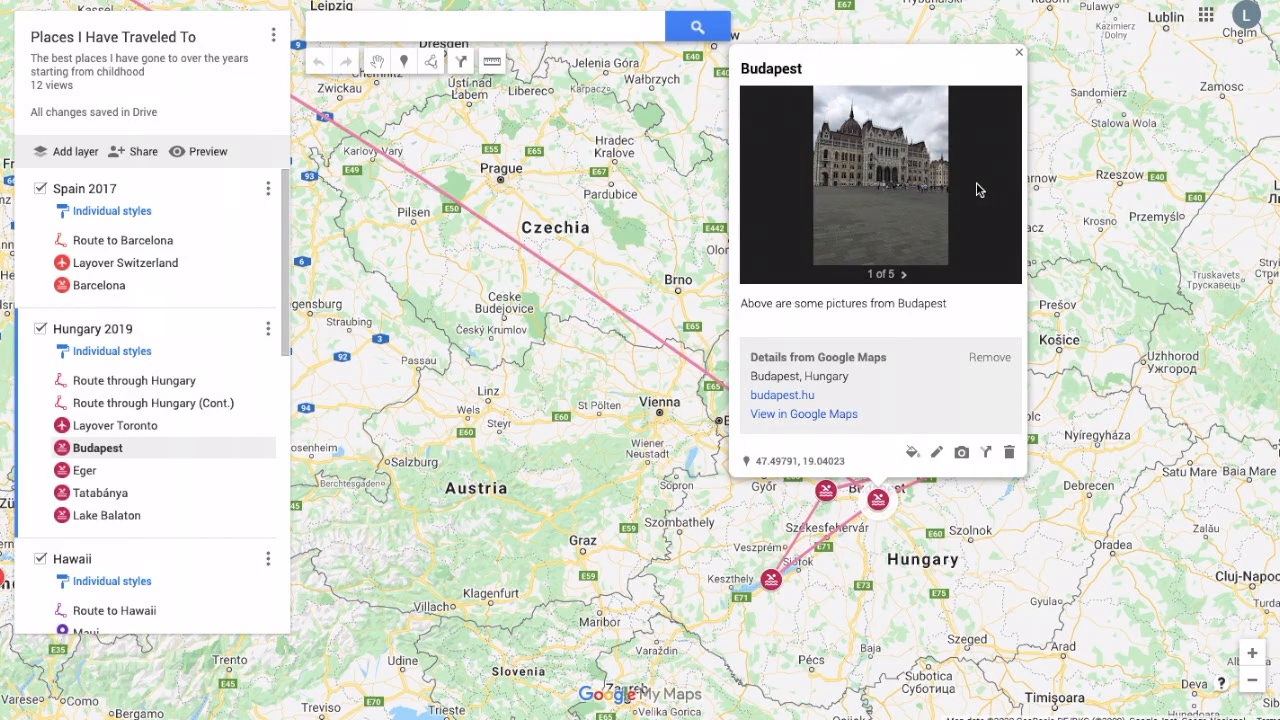
left_click(904, 275)
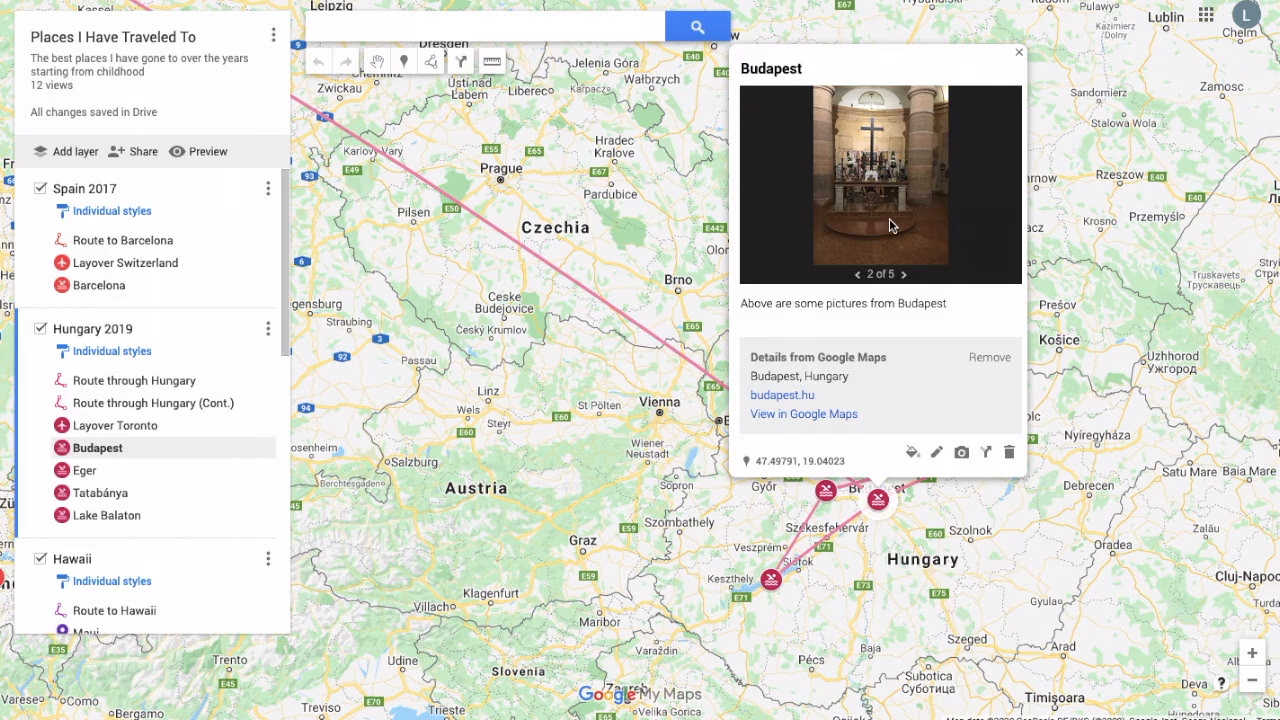
left_click(905, 275)
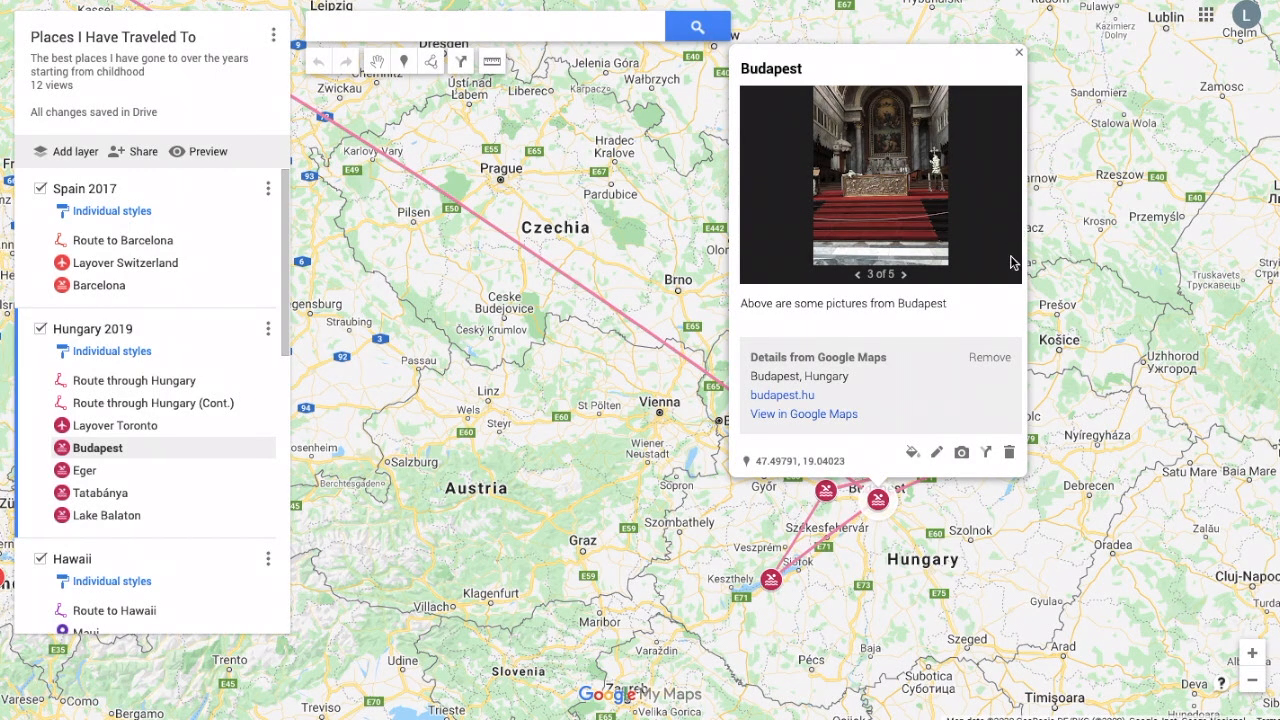
left_click(904, 275)
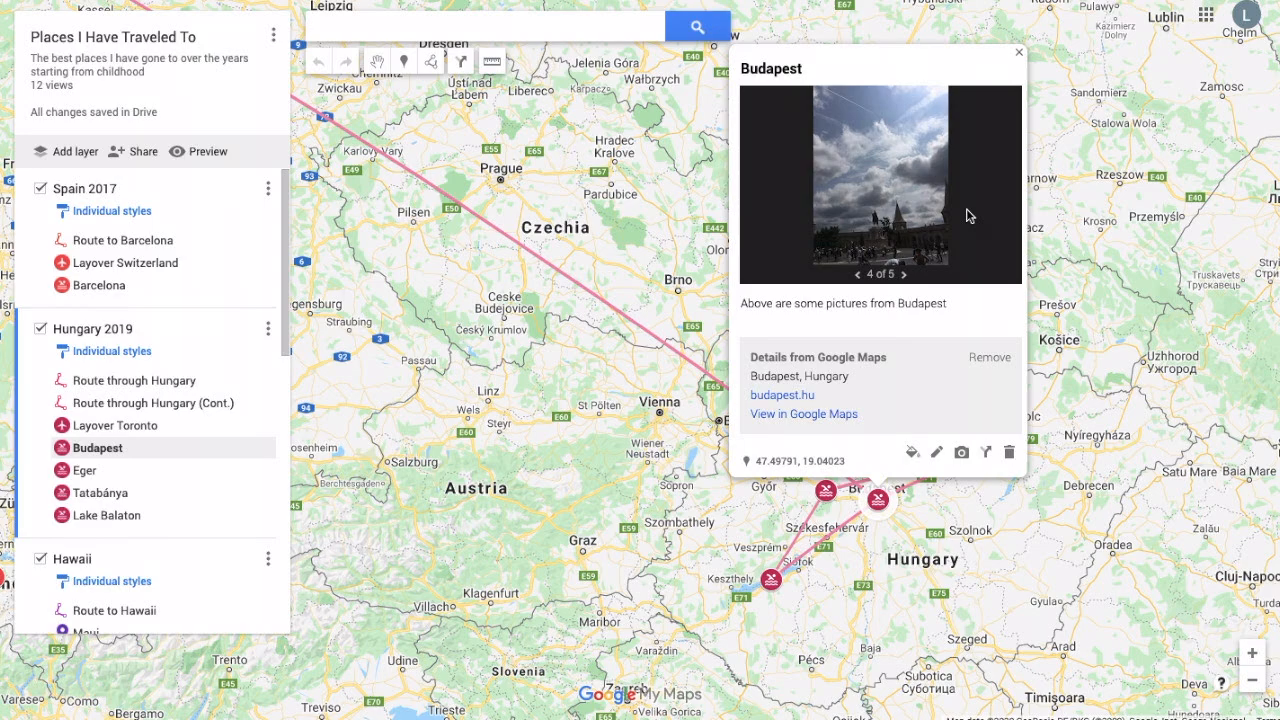
left_click(904, 274)
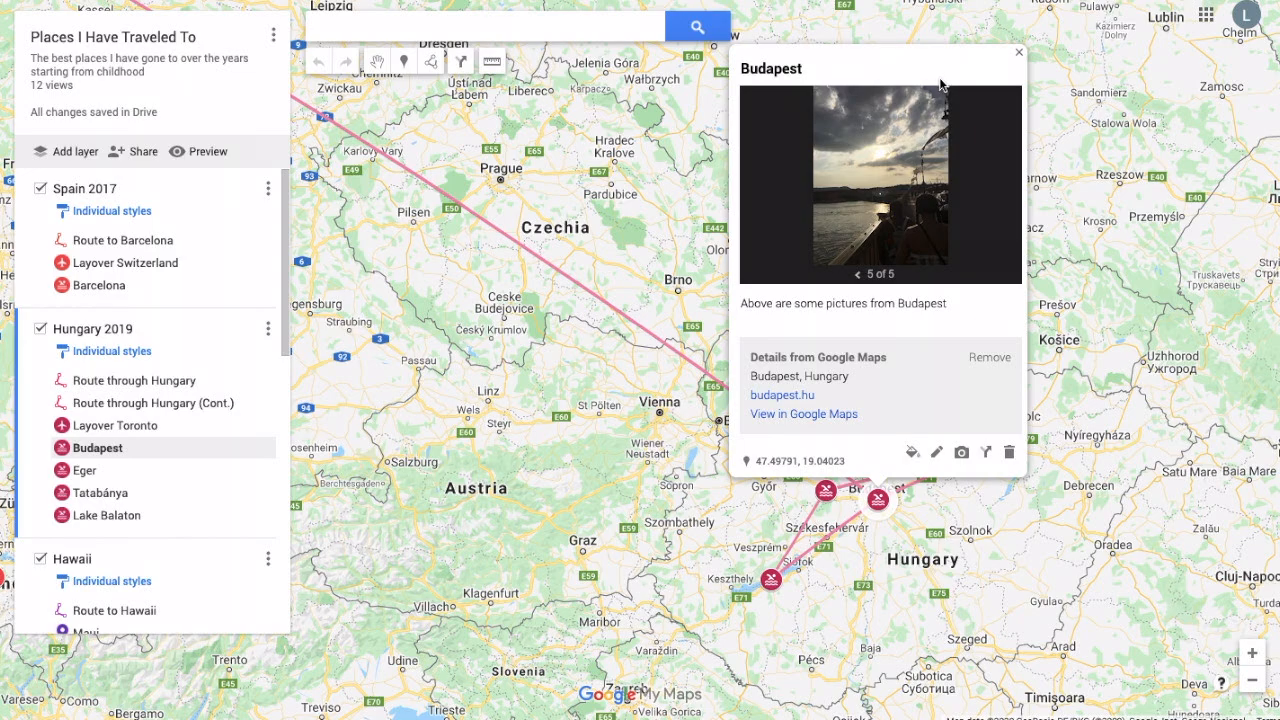
left_click(1020, 56)
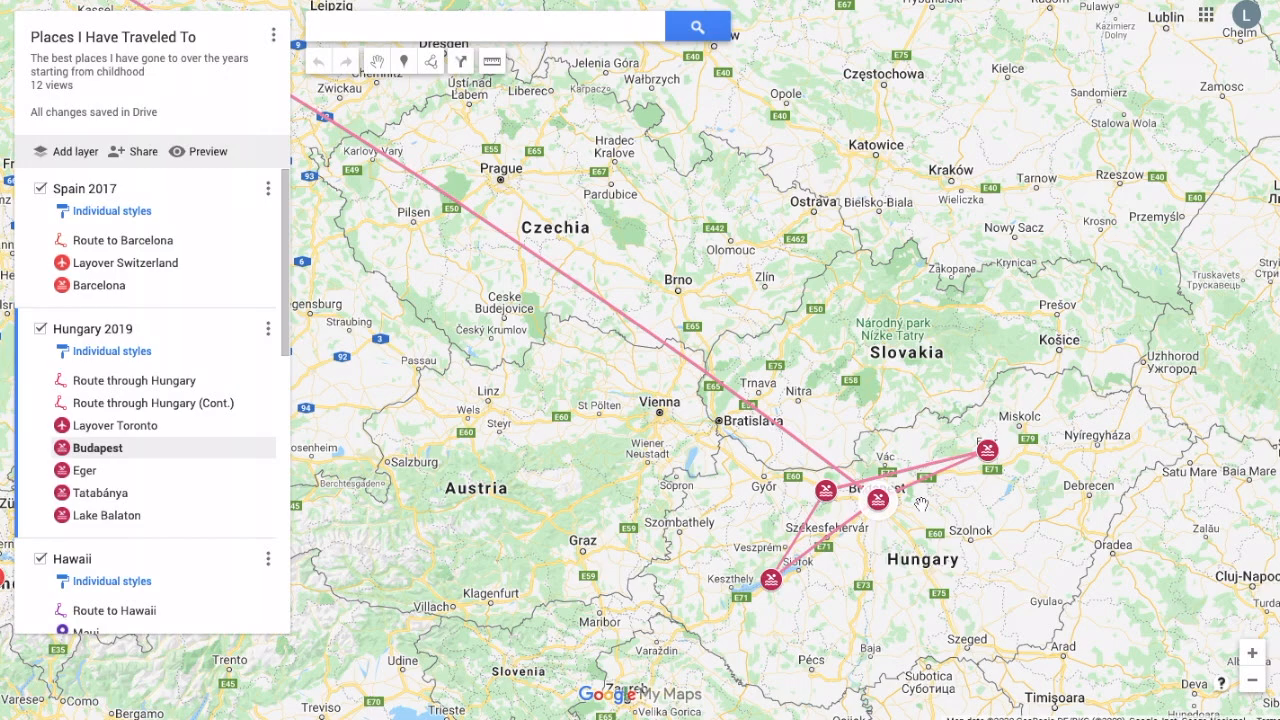
Step: View the Eger marker's details, browse through its sixth photo, and dismiss them
left_click(990, 458)
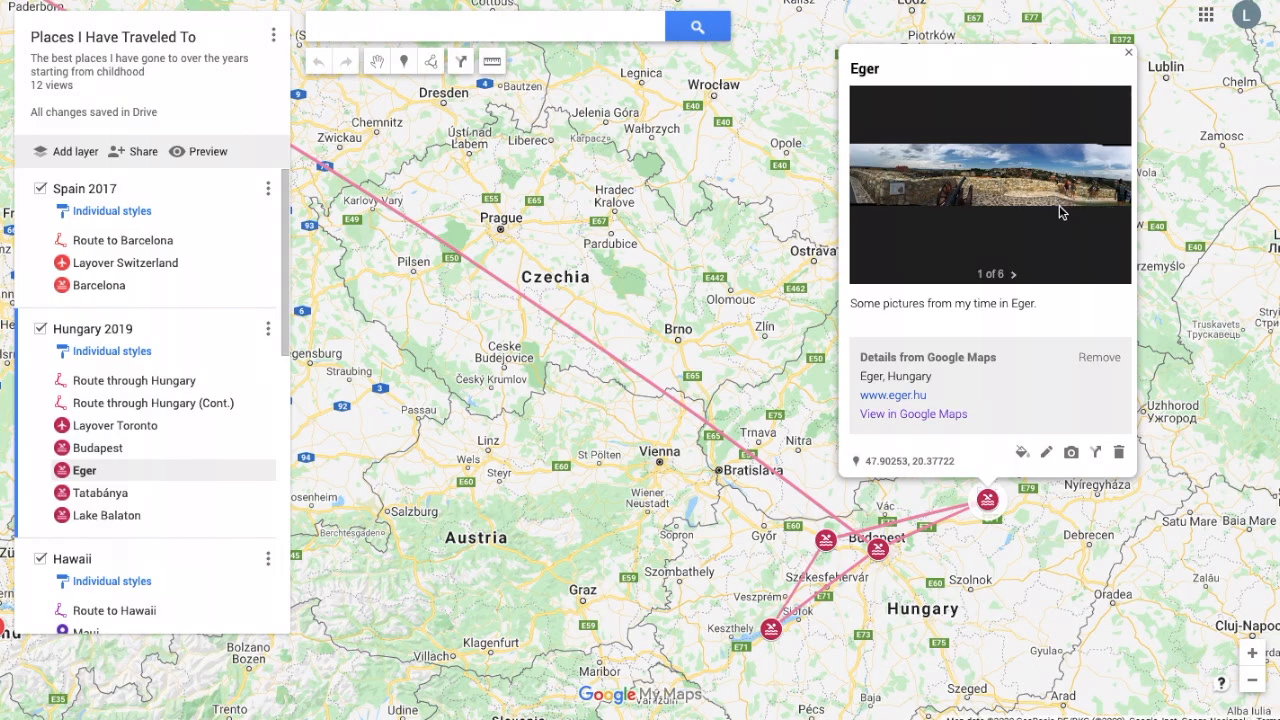
left_click(1013, 274)
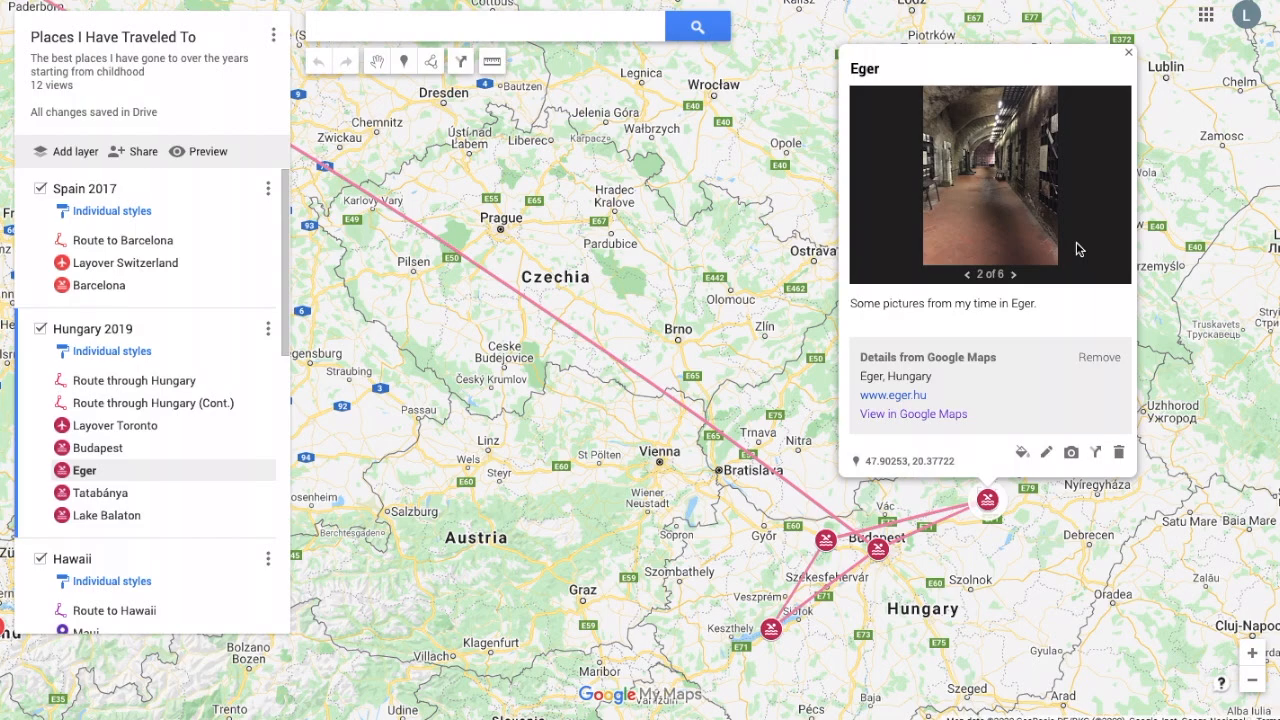
left_click(1013, 274)
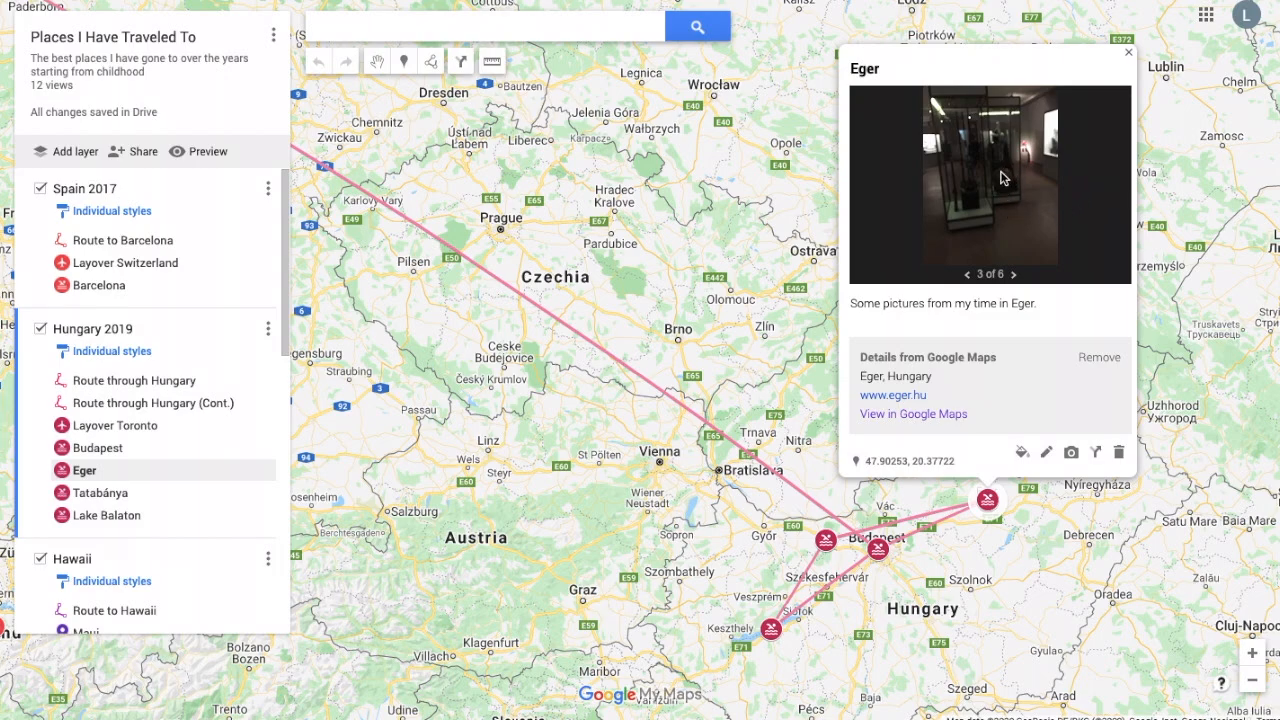
left_click(1014, 276)
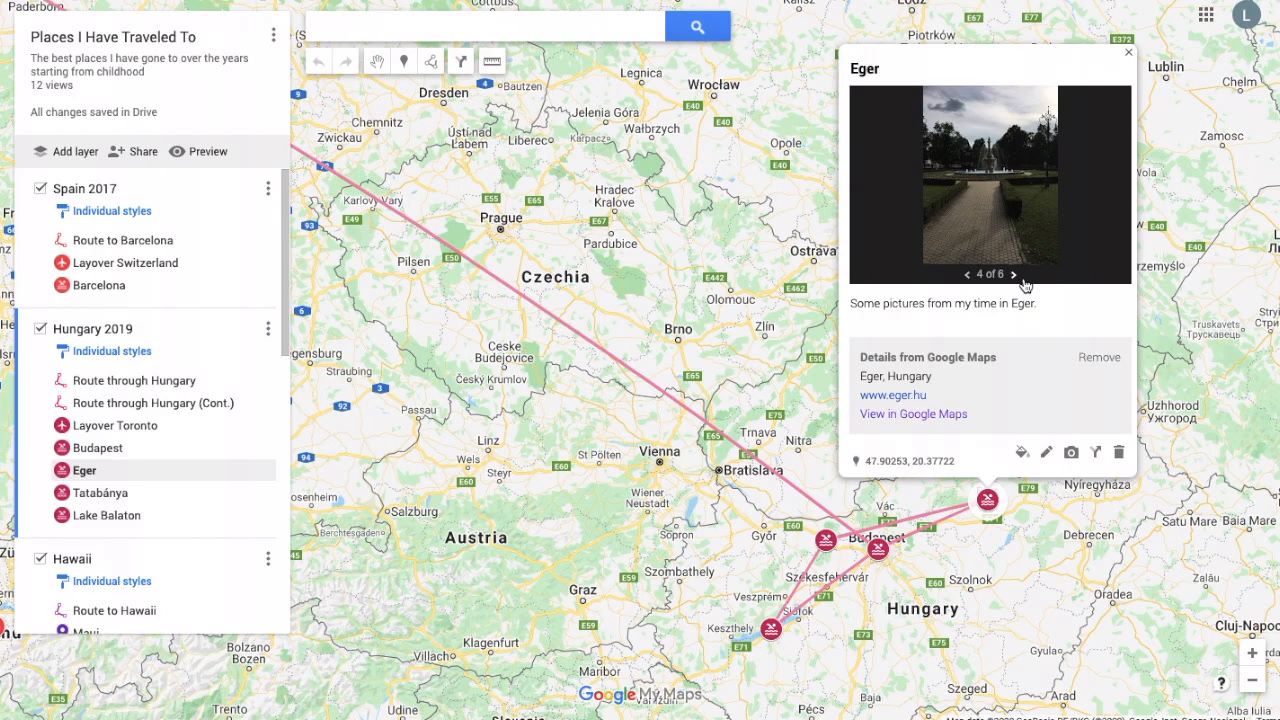
left_click(1013, 276)
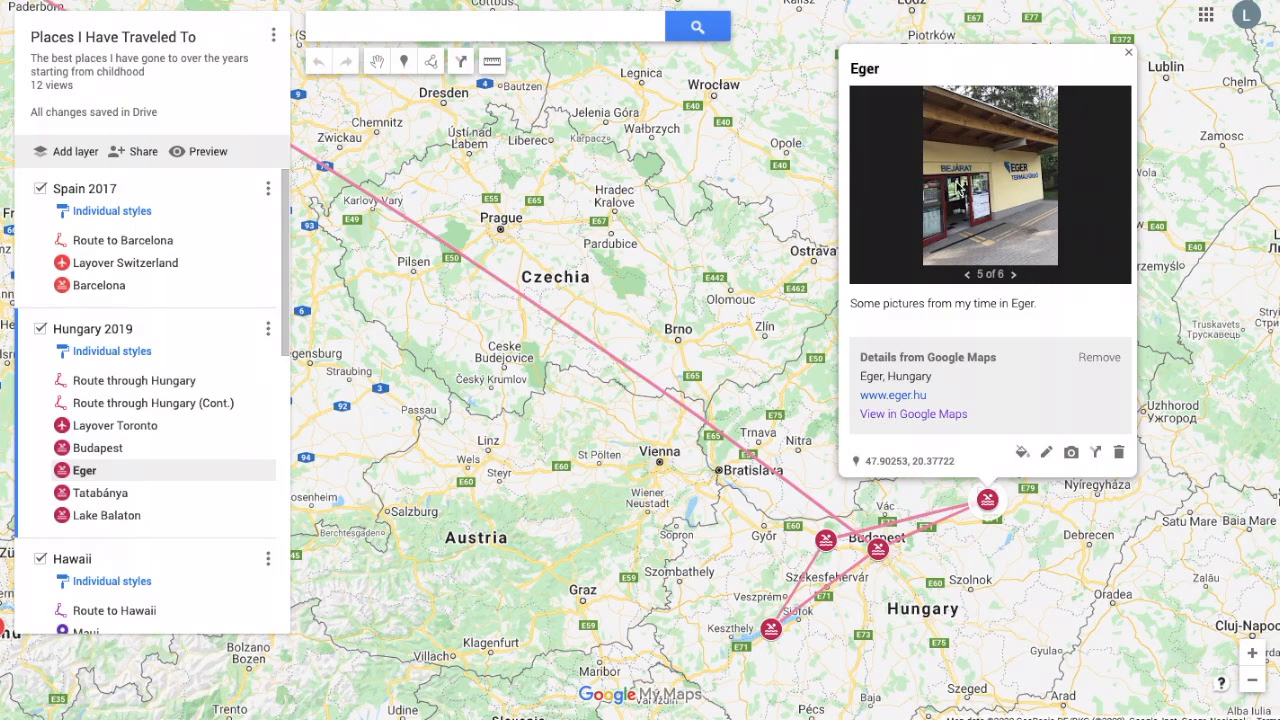
left_click(1017, 275)
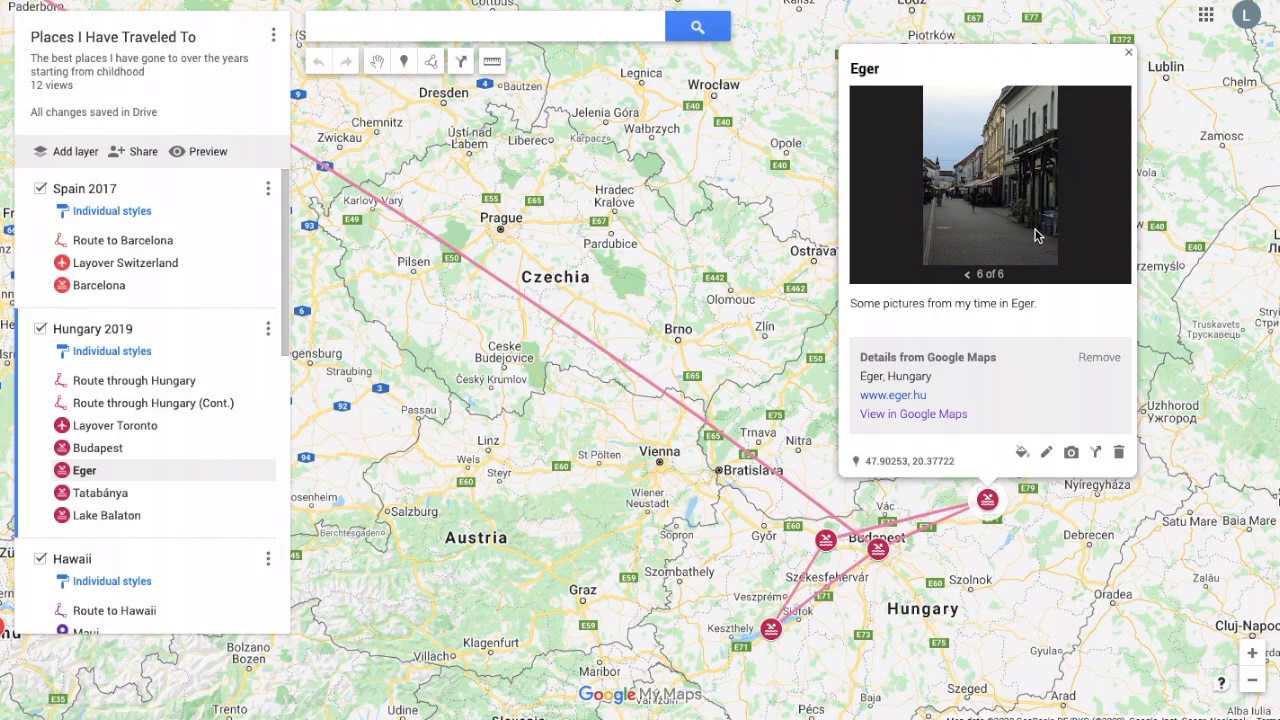
left_click(1129, 54)
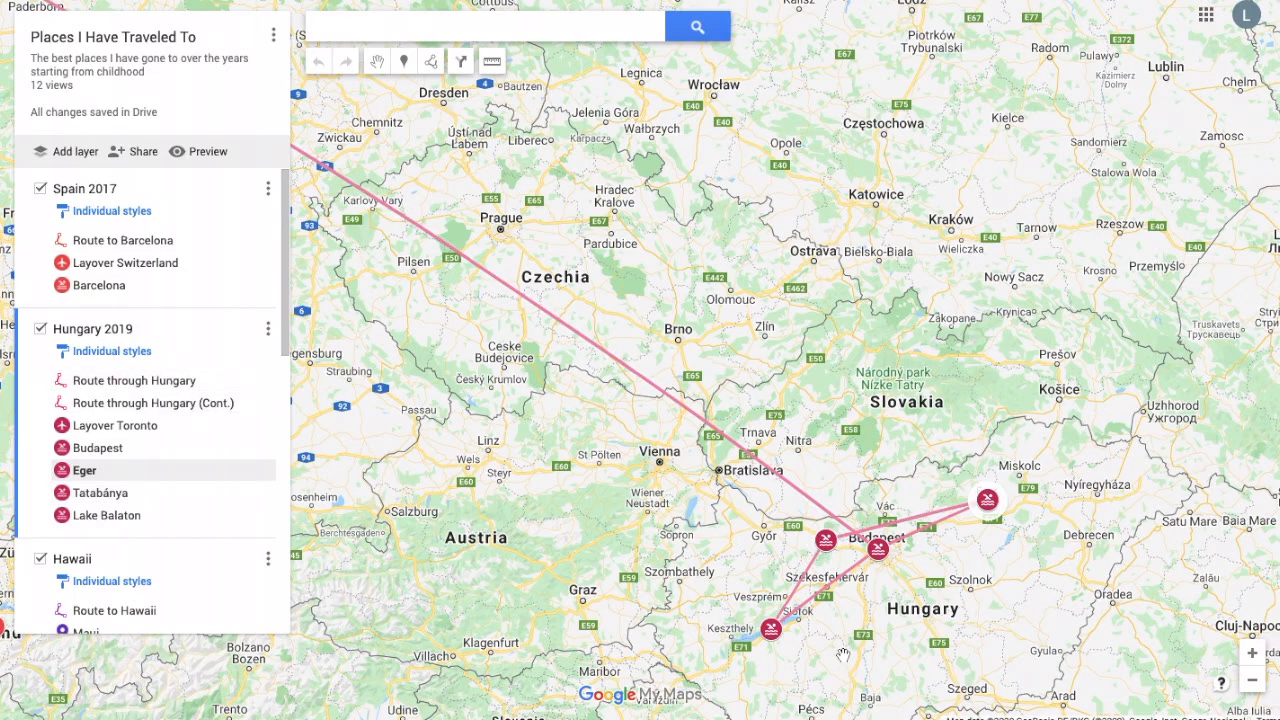
Step: View the Lake Balaton marker's details and both of its photos, and dismiss them
left_click(772, 632)
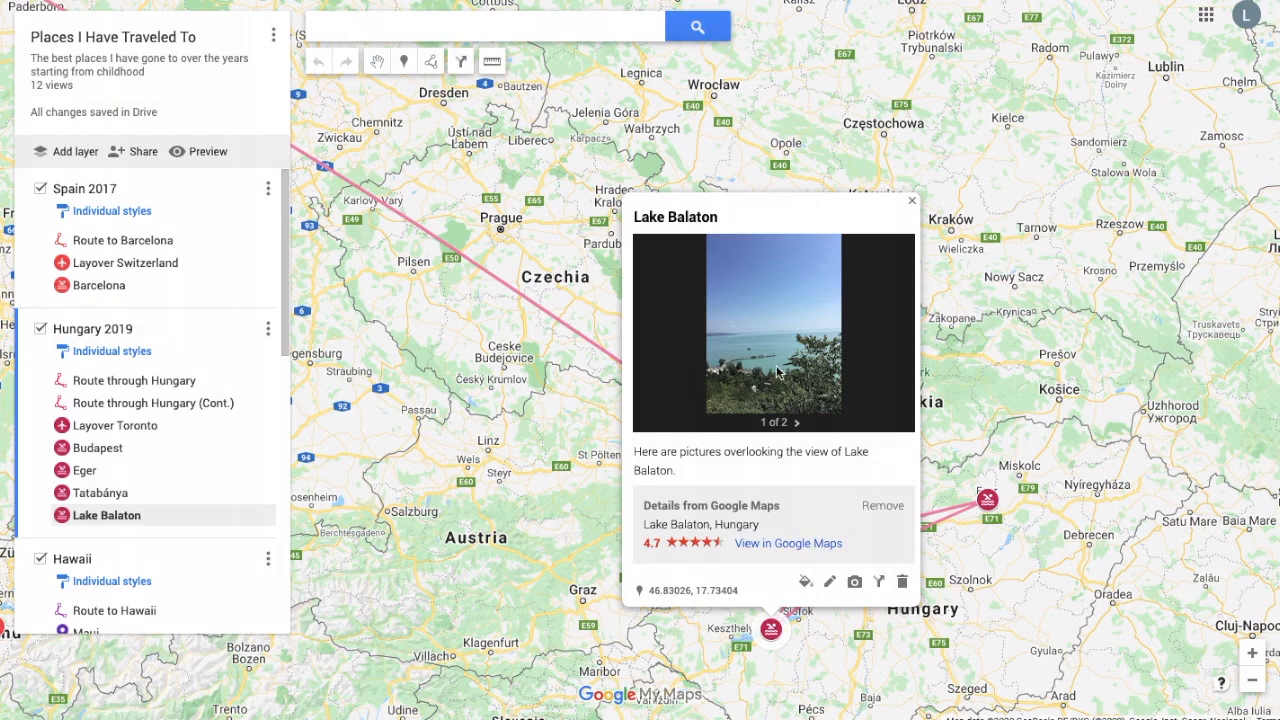
left_click(797, 424)
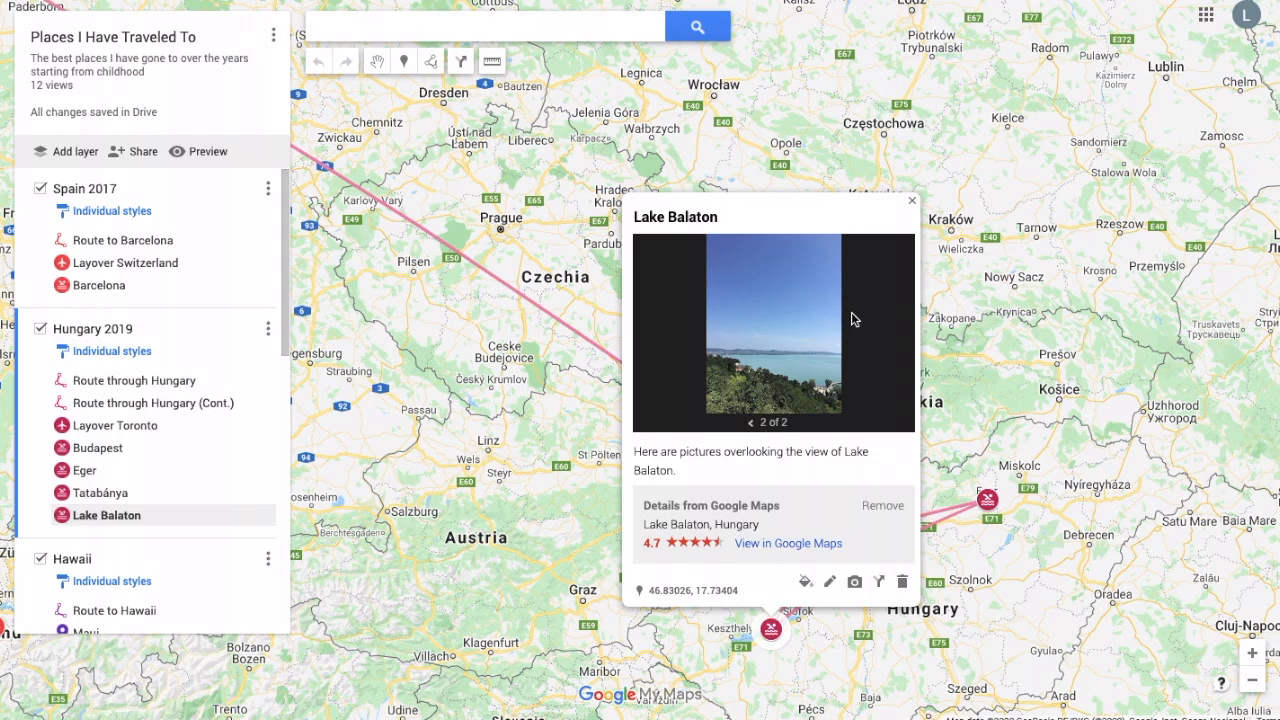
left_click(912, 205)
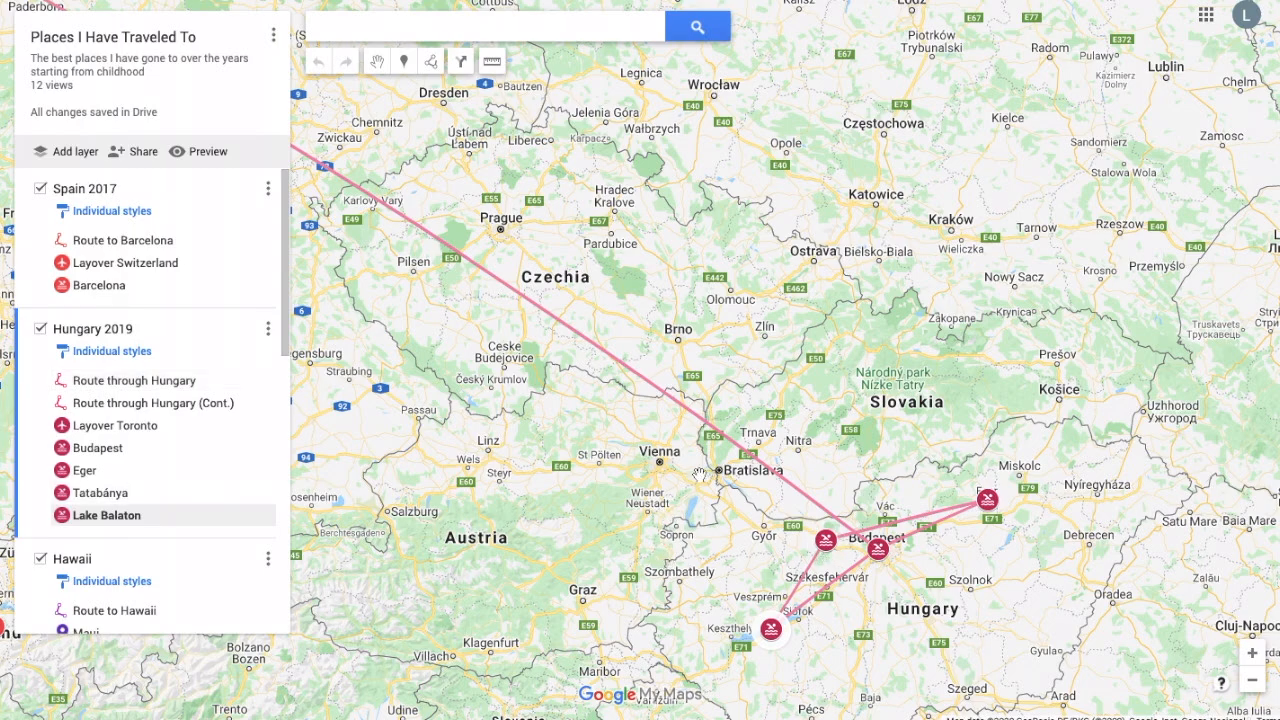
Step: Return from Hungary across the Atlantic to the Los Angeles airport marker to examine where the routes start
scroll(686, 467, "up", 2)
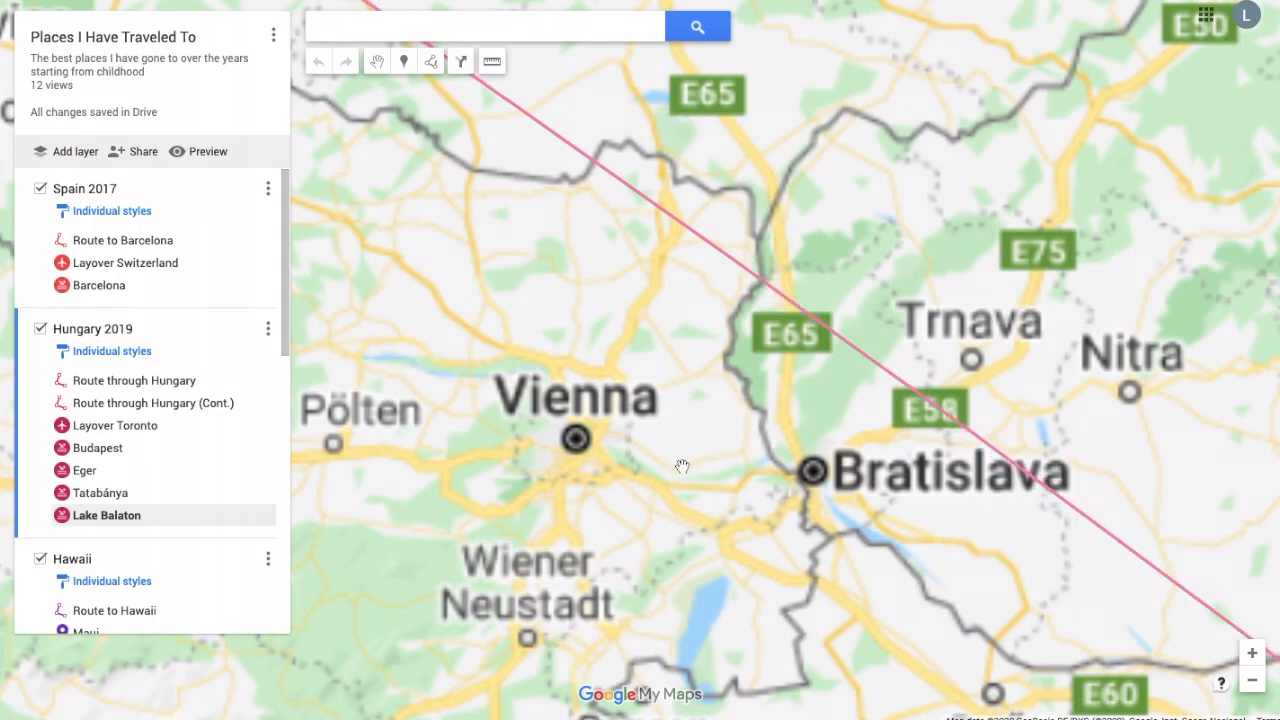
scroll(680, 470, "down", 2)
scroll(676, 476, "down", 2)
scroll(672, 478, "down", 3)
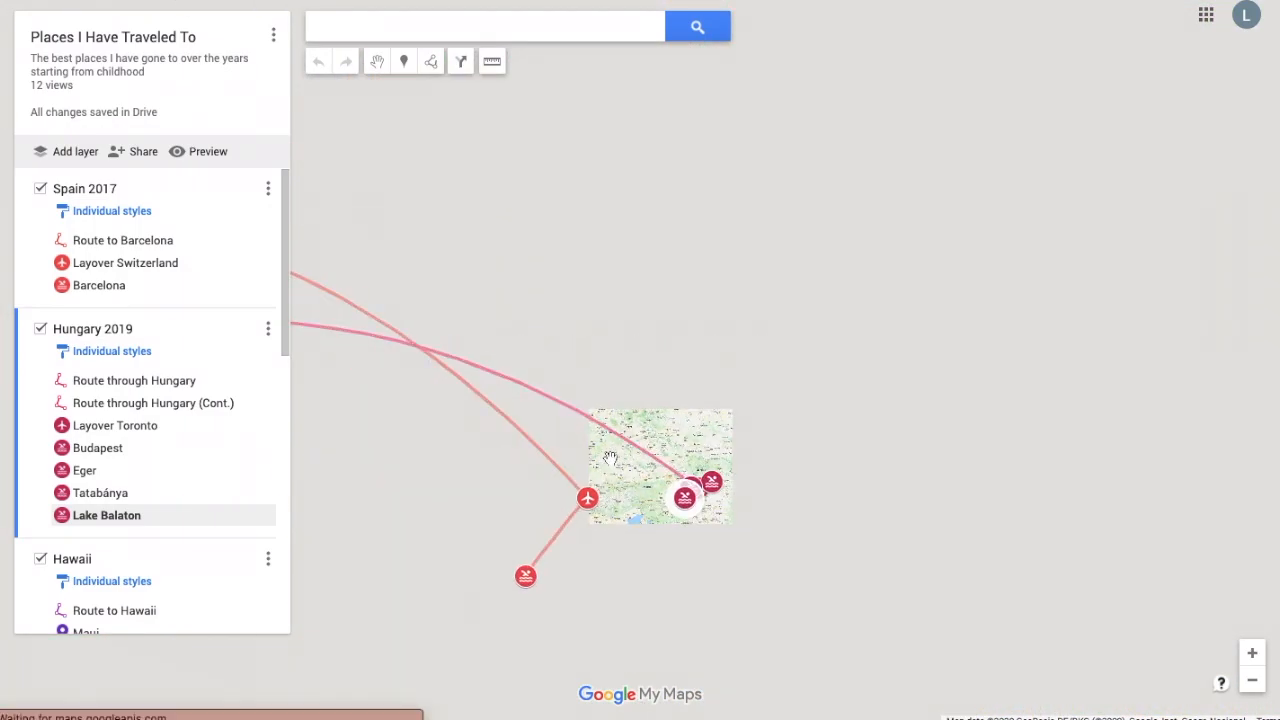
scroll(440, 415, "down", 2)
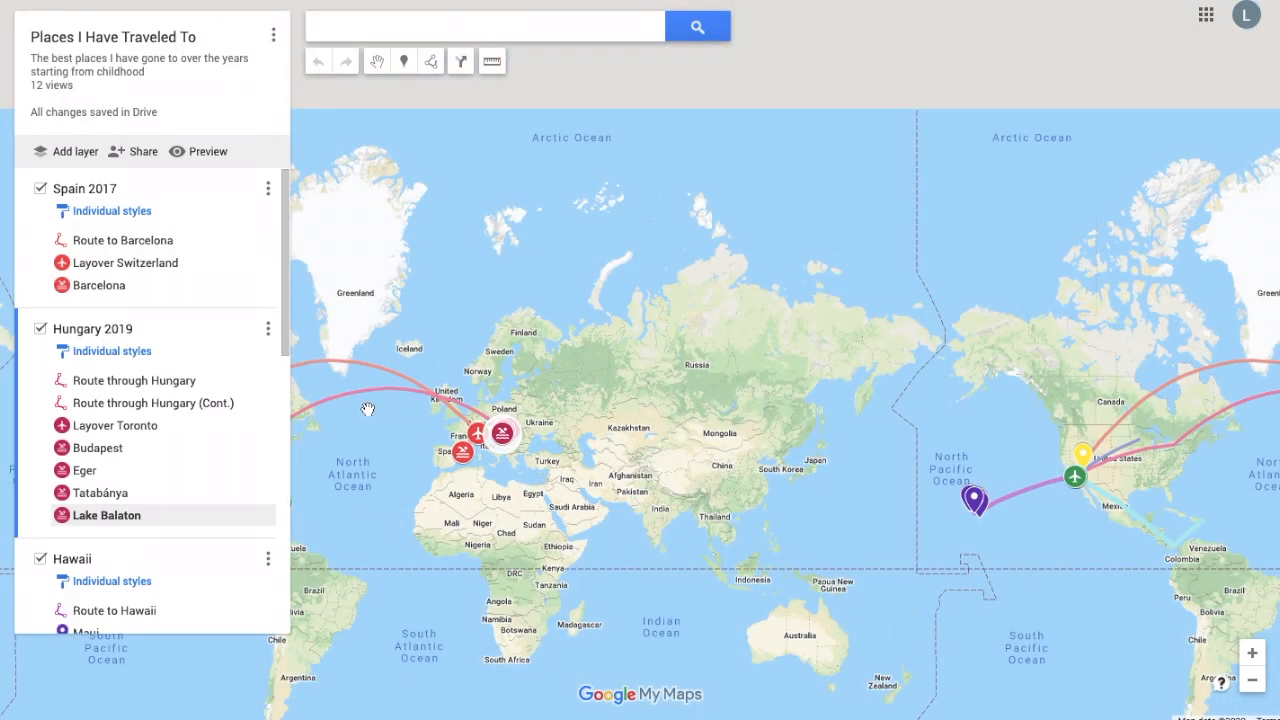
left_click_drag(334, 420, 811, 436)
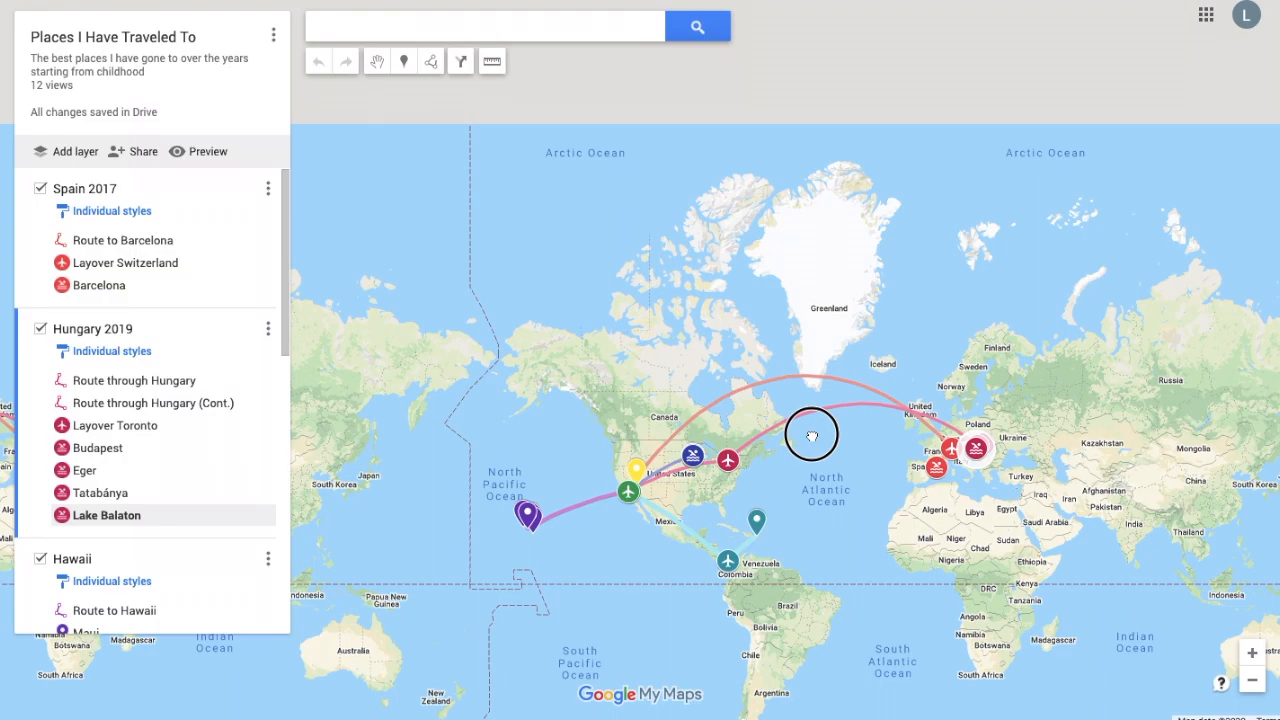
left_click_drag(811, 436, 811, 436)
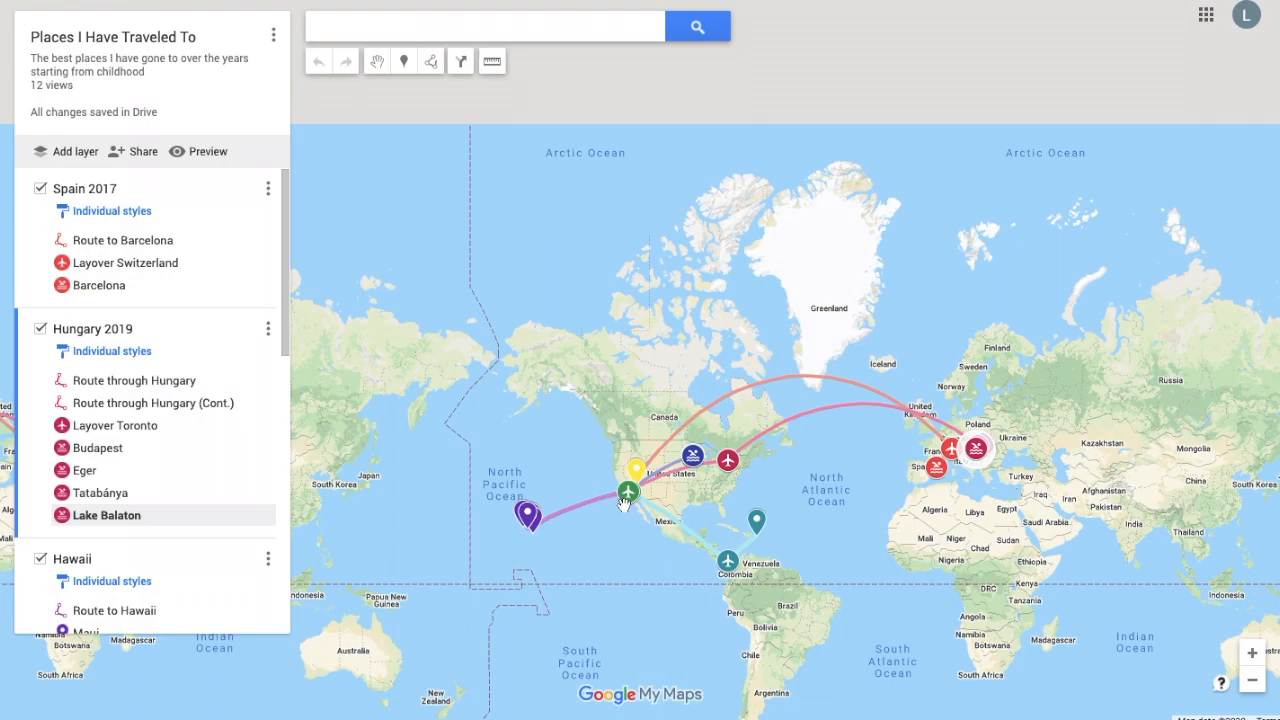
scroll(621, 505, "up", 1)
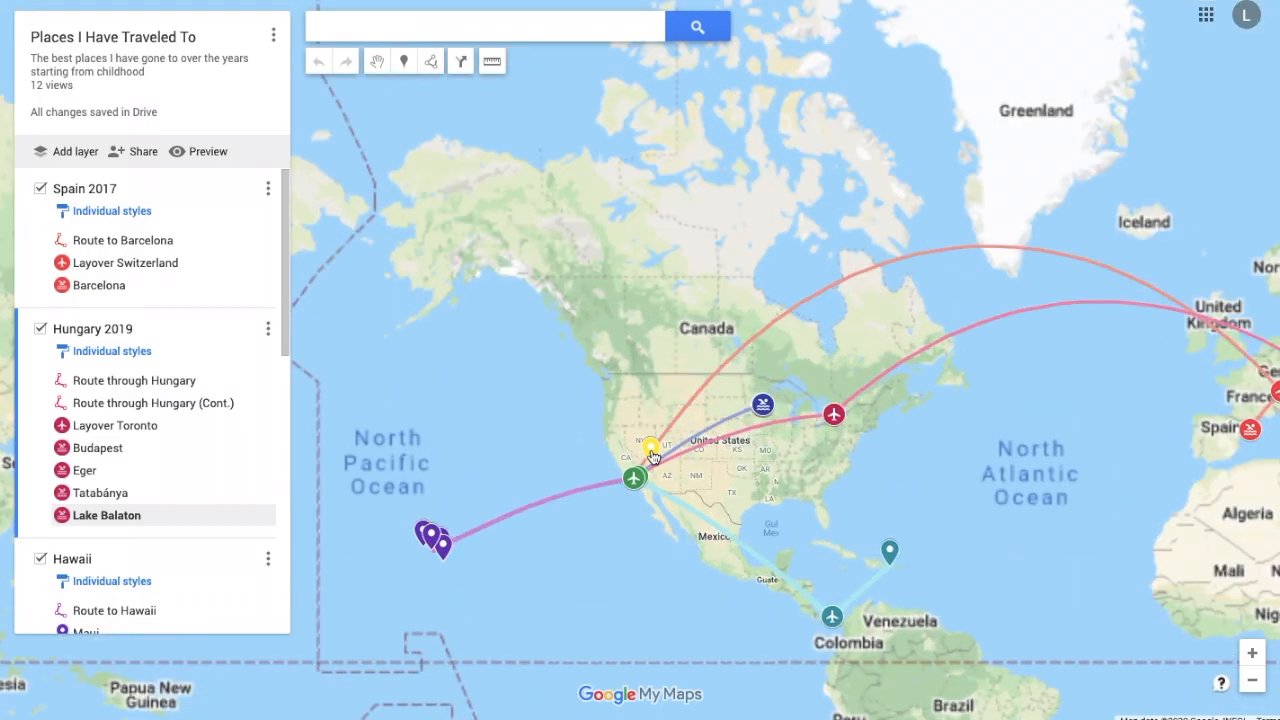
scroll(652, 458, "up", 2)
scroll(652, 458, "up", 2)
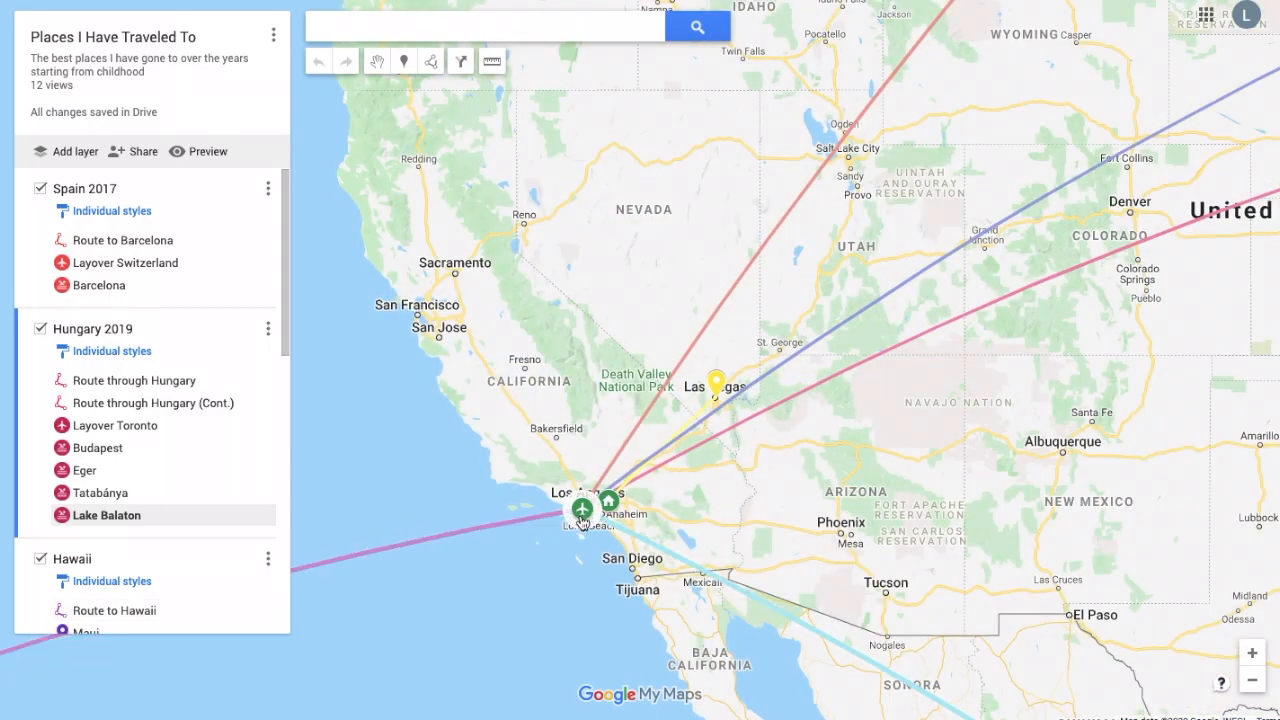
Step: Follow the Route to Minnesota from Los Angeles and examine the markers around Minneapolis and St Paul
scroll(582, 520, "down", 2)
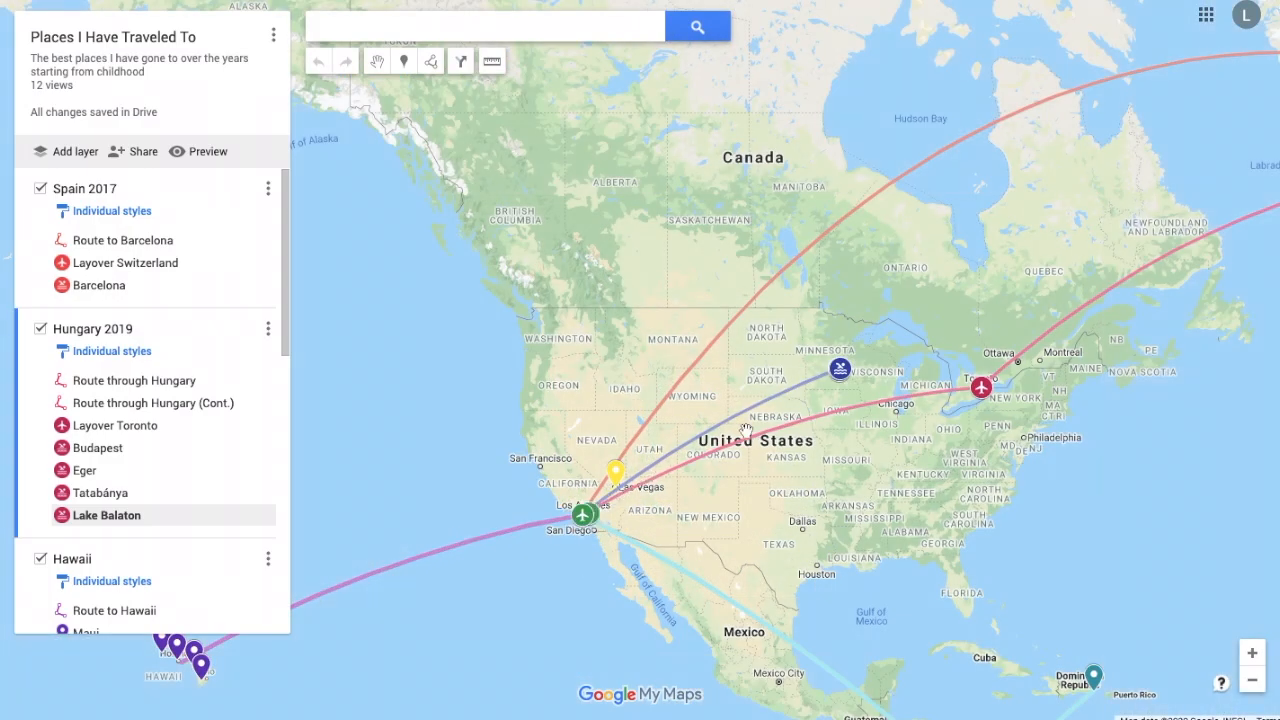
left_click_drag(810, 407, 751, 463)
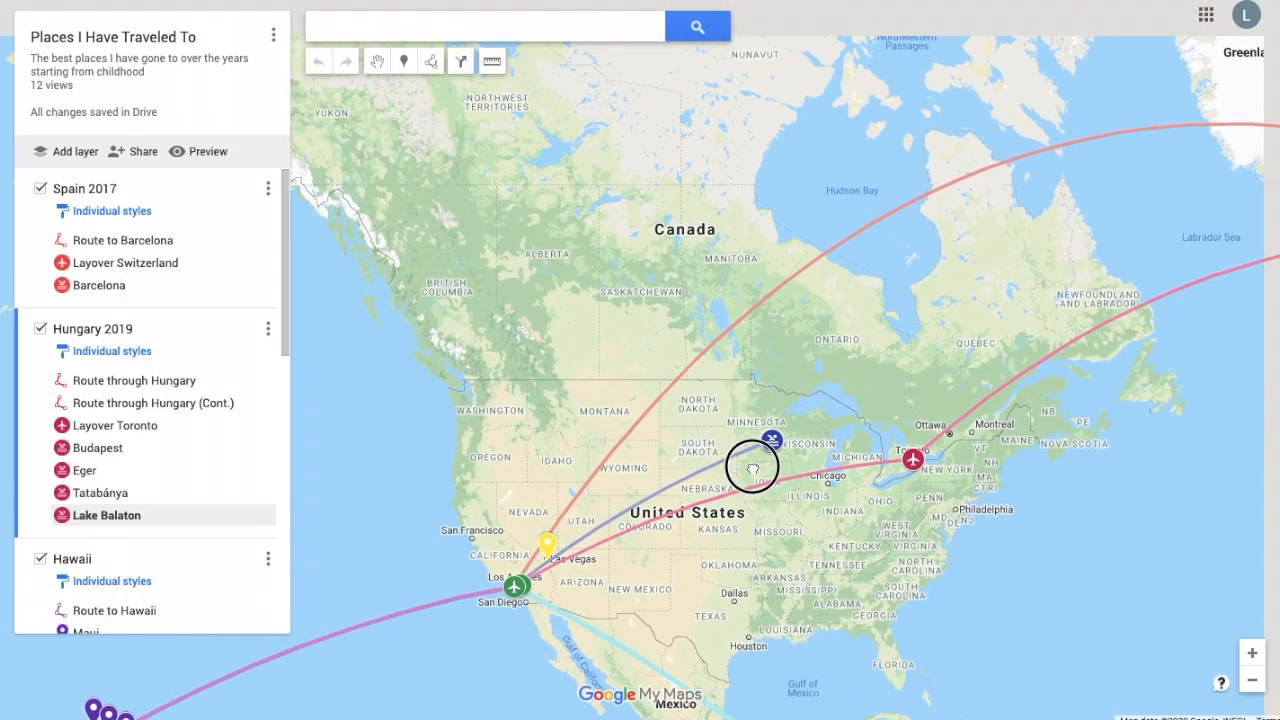
scroll(770, 470, "down", 1)
scroll(771, 471, "down", 2)
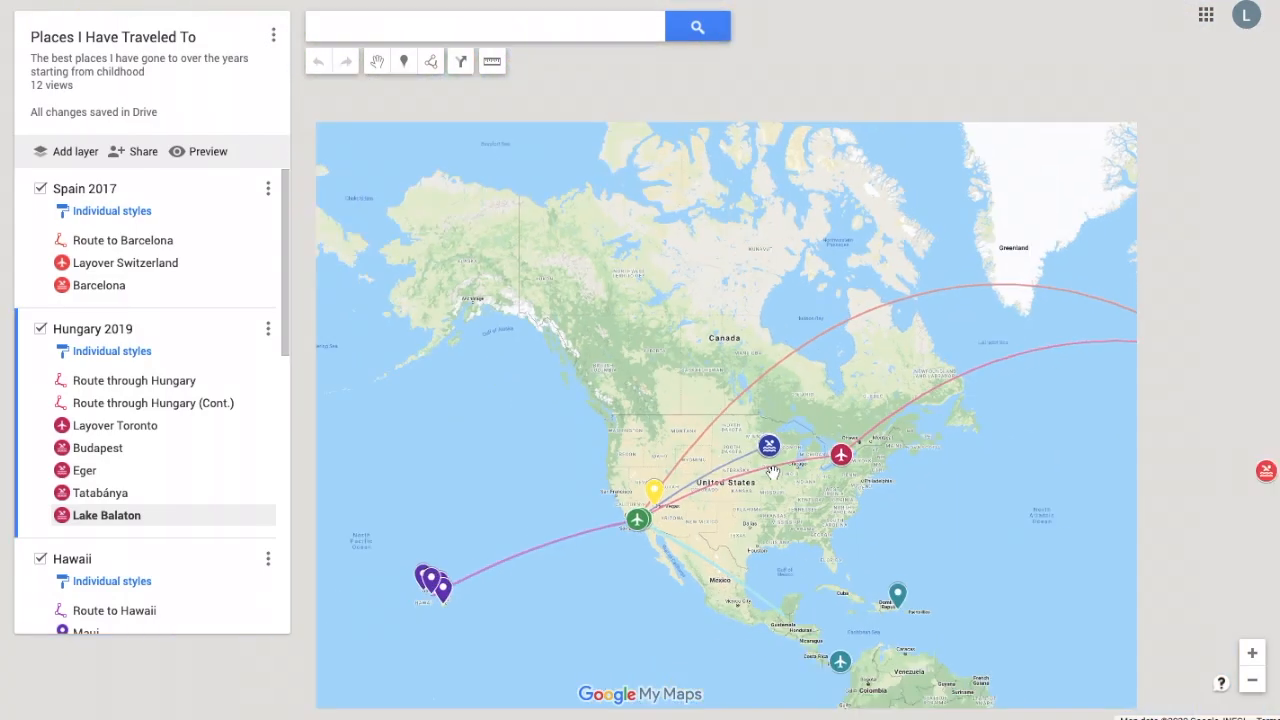
scroll(762, 452, "up", 2)
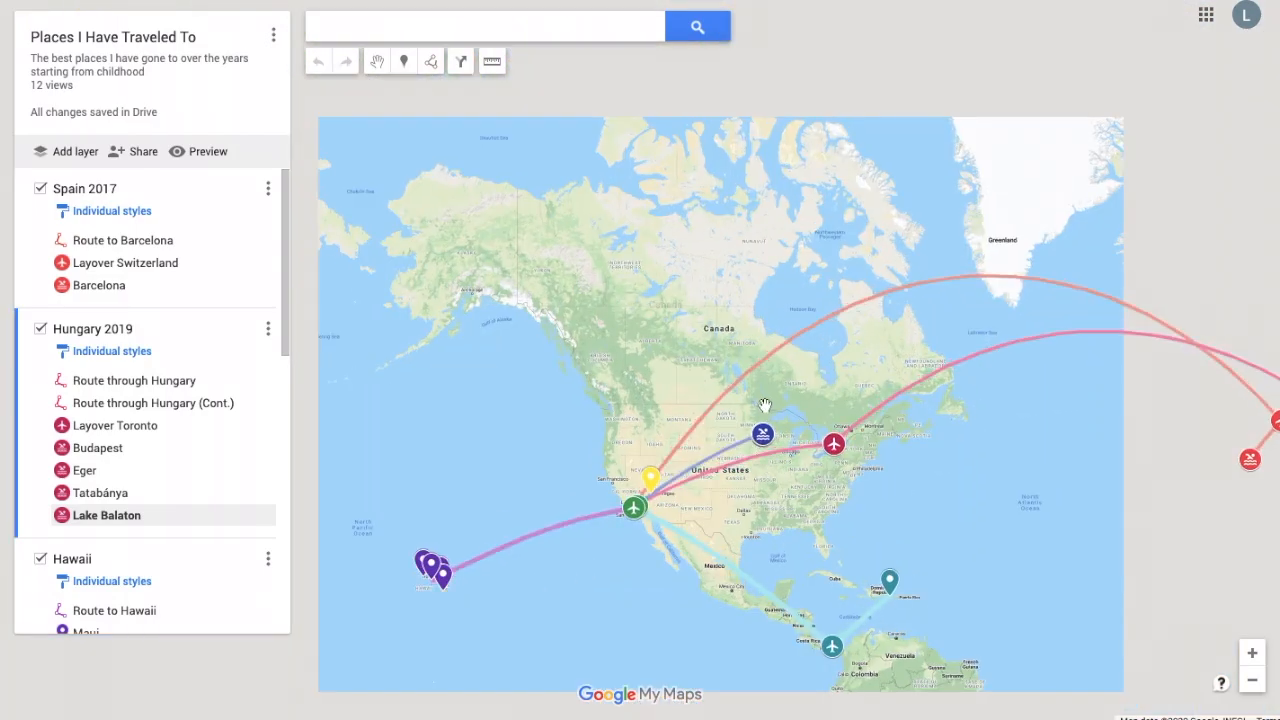
scroll(762, 450, "up", 2)
scroll(758, 532, "up", 2)
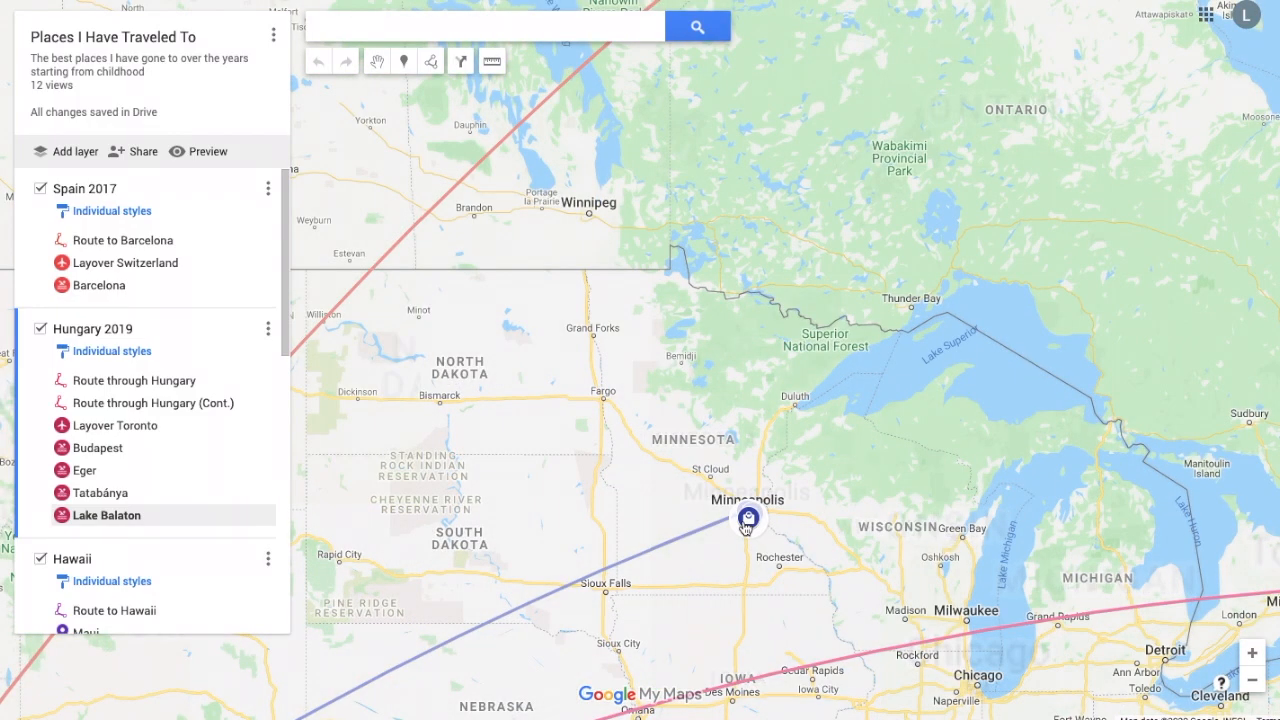
scroll(749, 528, "up", 1)
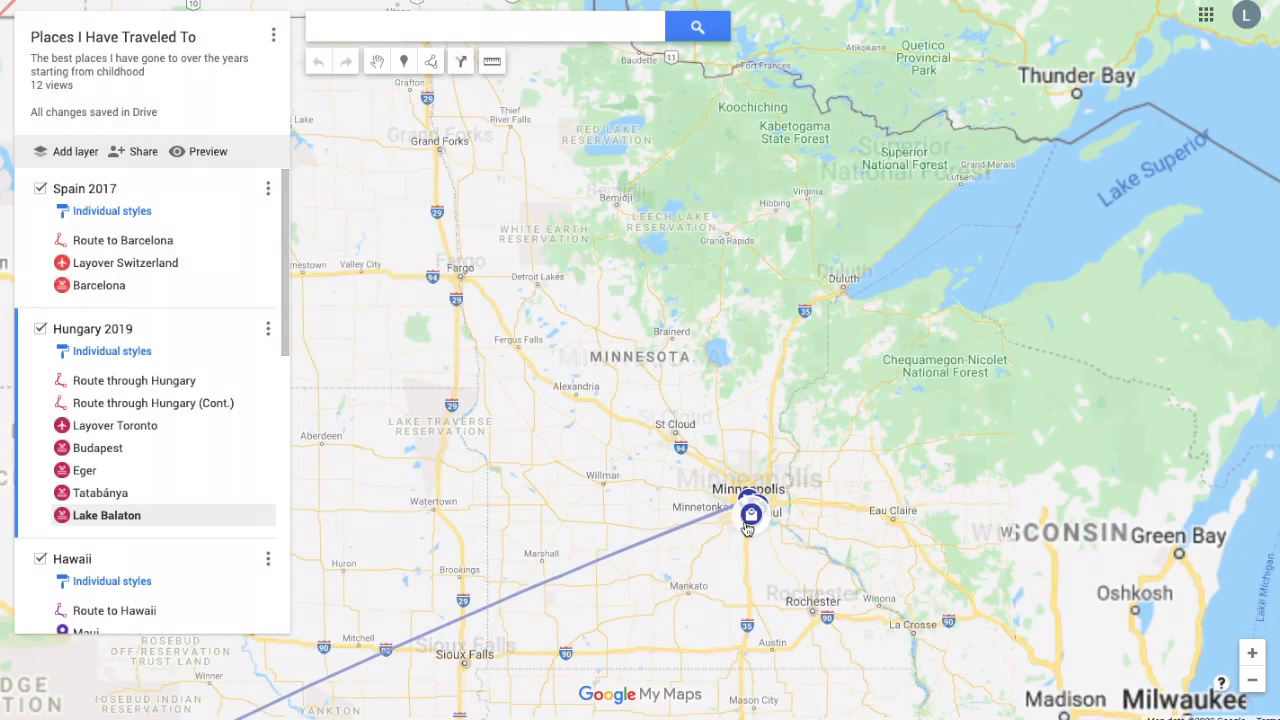
scroll(748, 528, "up", 1)
scroll(742, 524, "up", 1)
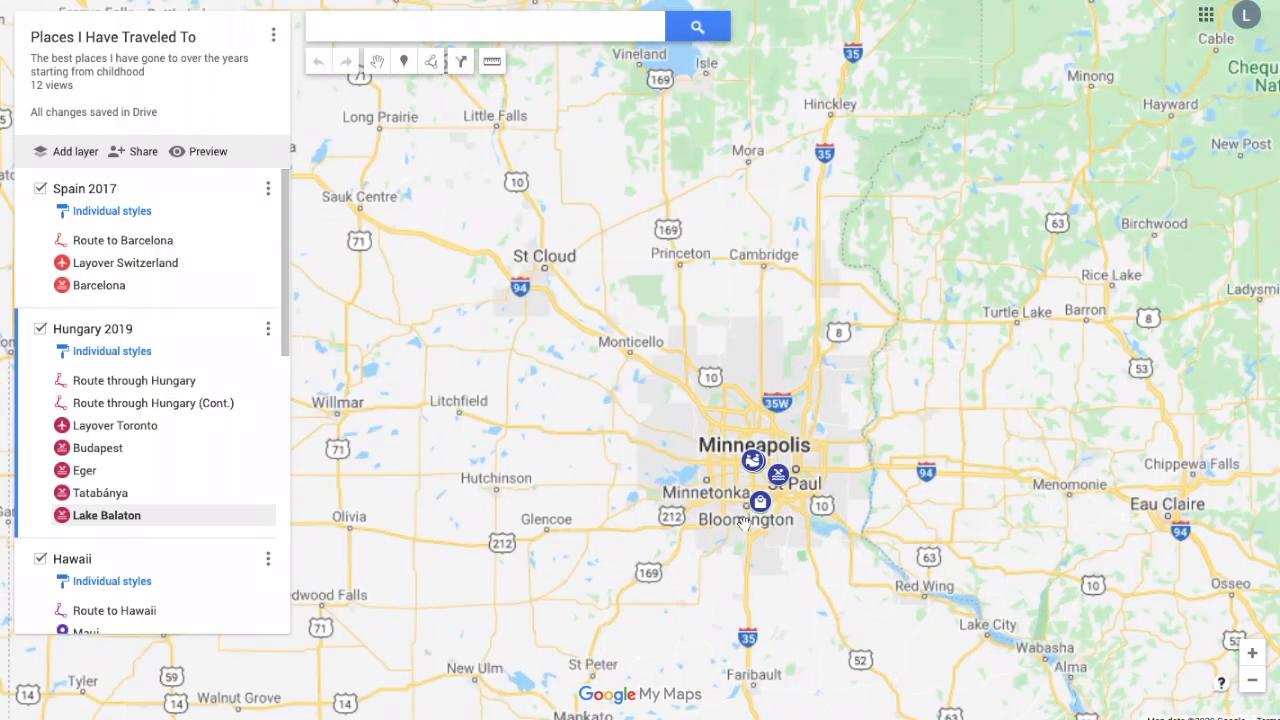
scroll(741, 524, "up", 2)
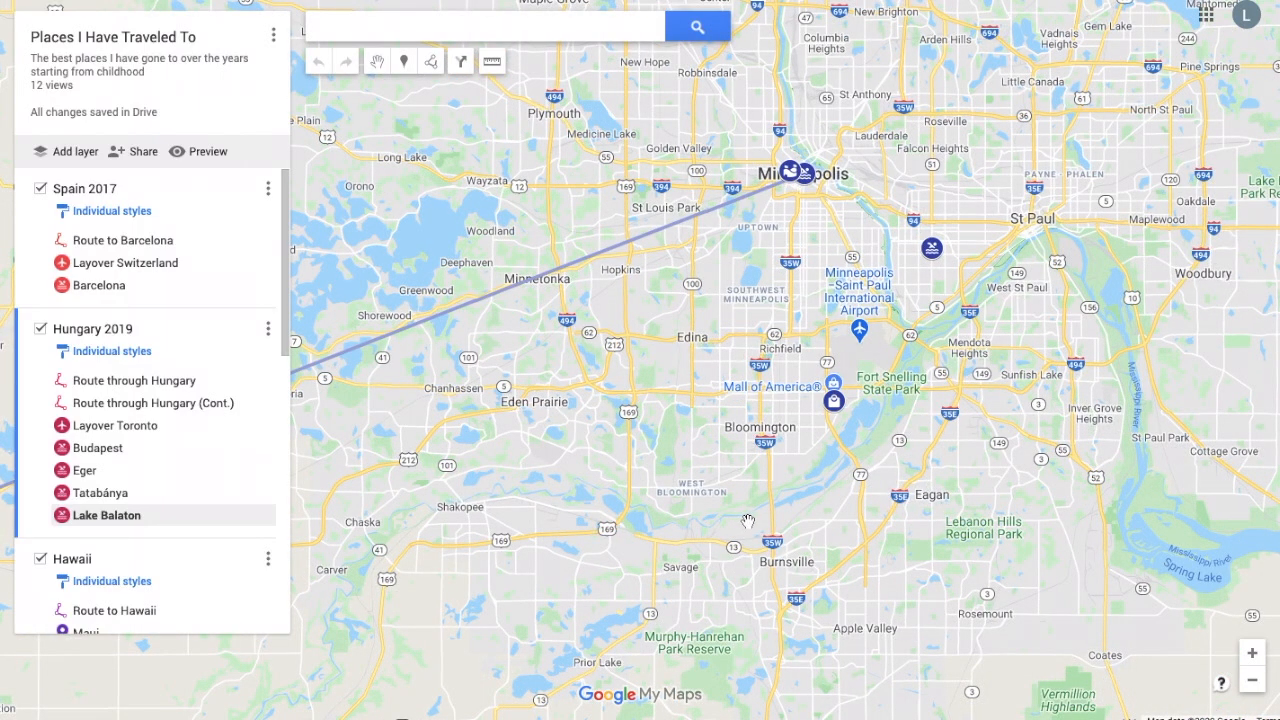
Step: View and dismiss the details of the Leonard Center Athletic and Wellness Complex marker and the Target Center marker
left_click(934, 258)
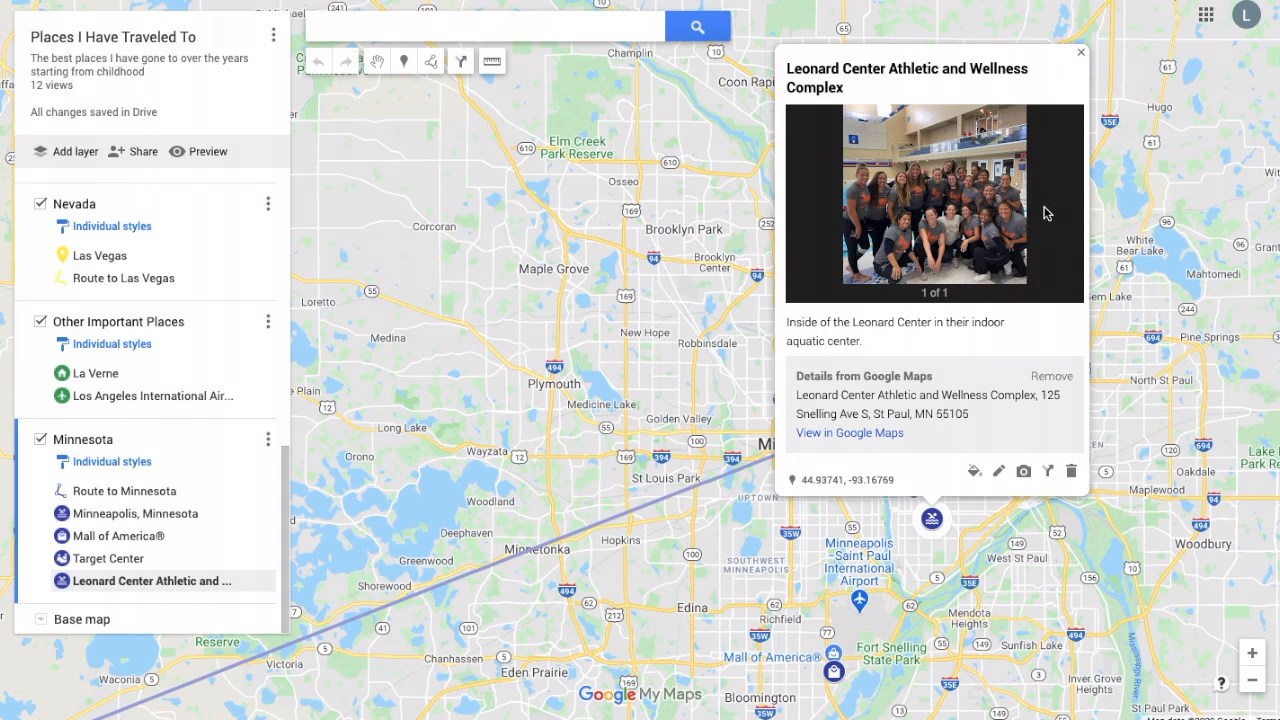
left_click(1082, 56)
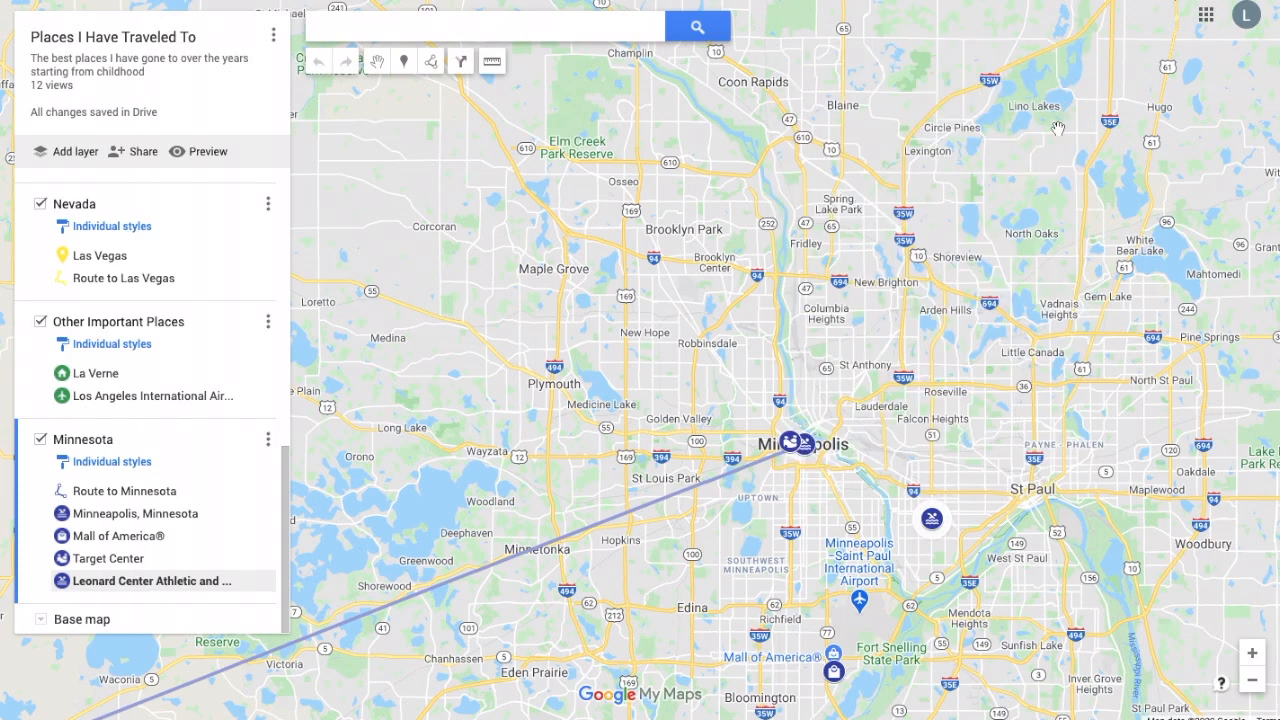
left_click(787, 449)
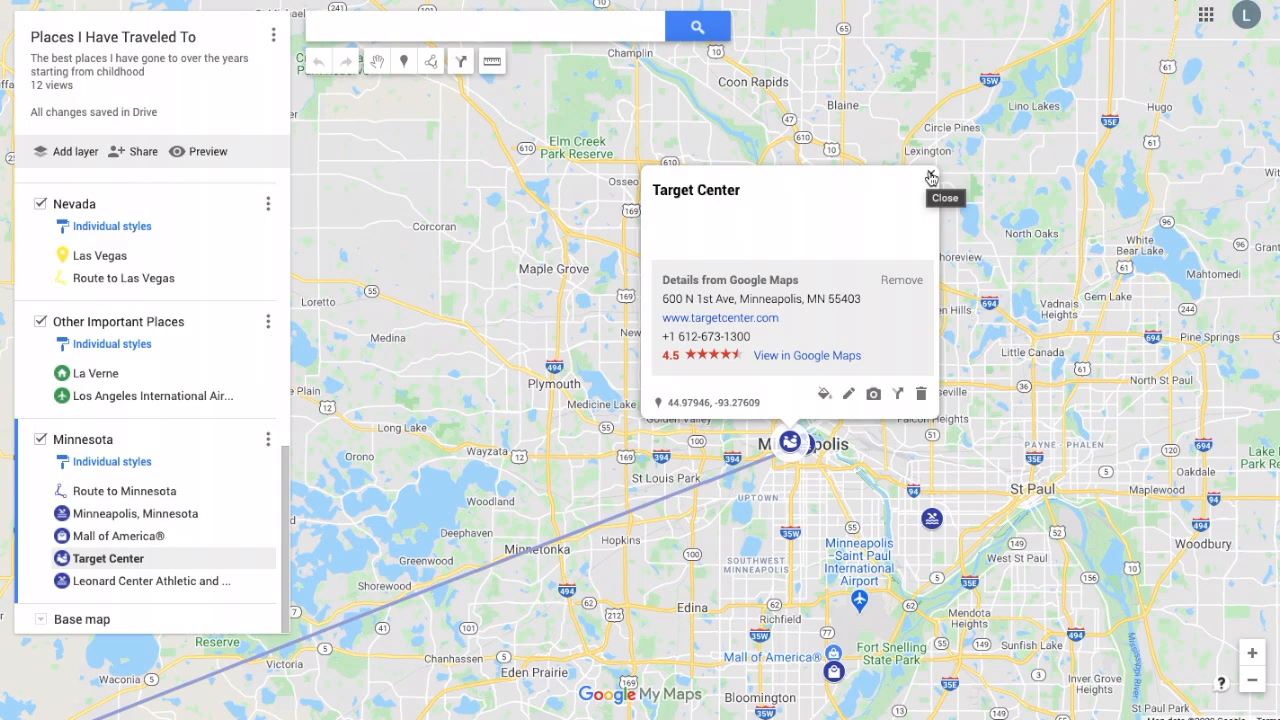
left_click(930, 178)
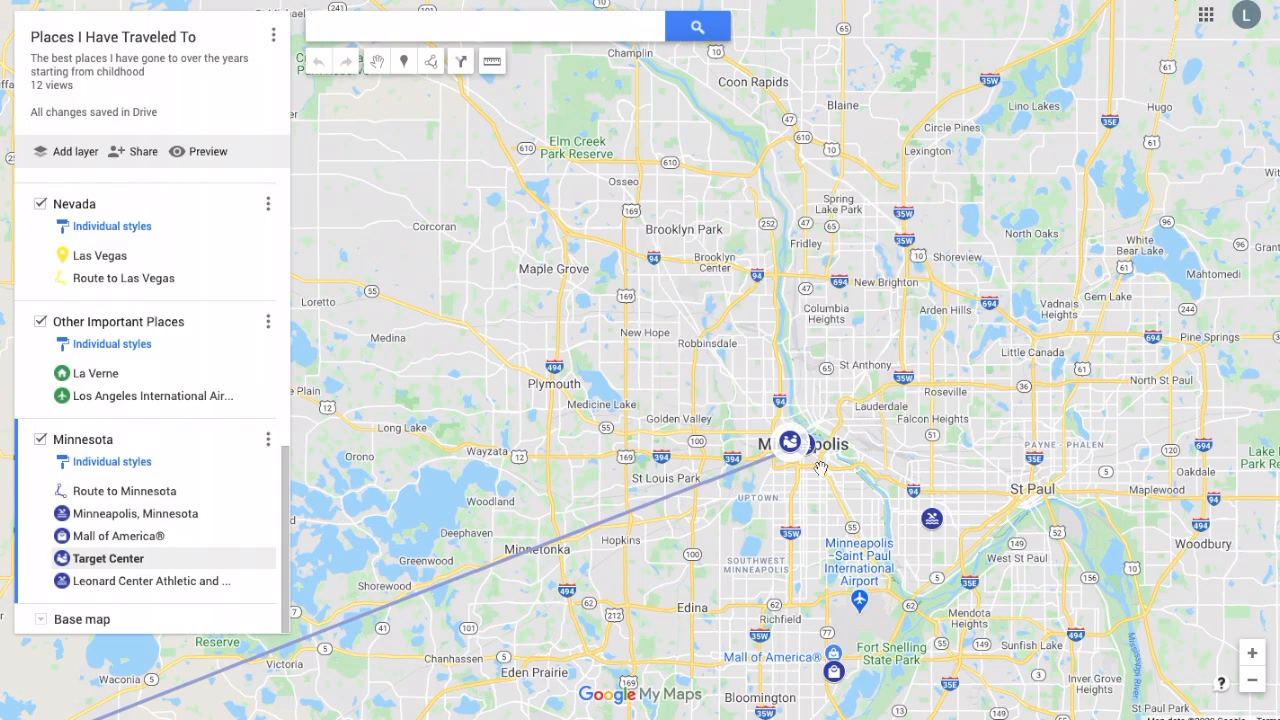
Step: View the Mall of America marker's details south of Minneapolis and dismiss them
scroll(820, 466, "down", 3)
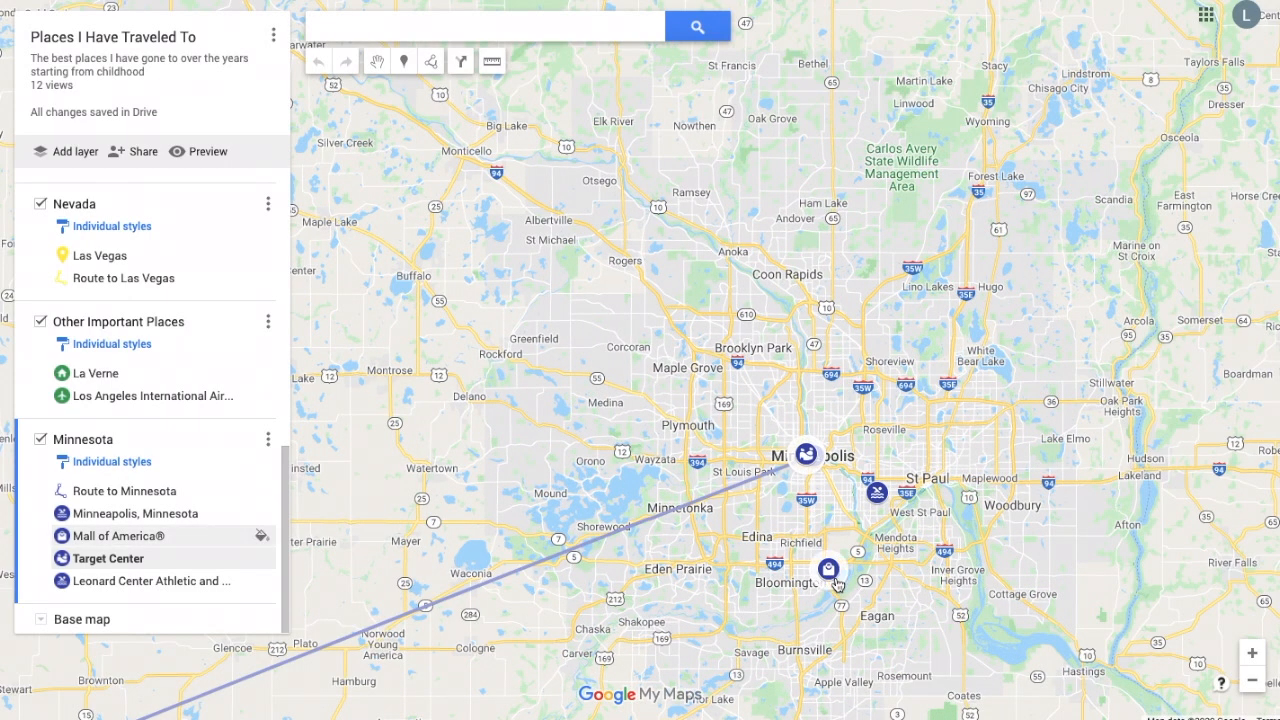
left_click(829, 574)
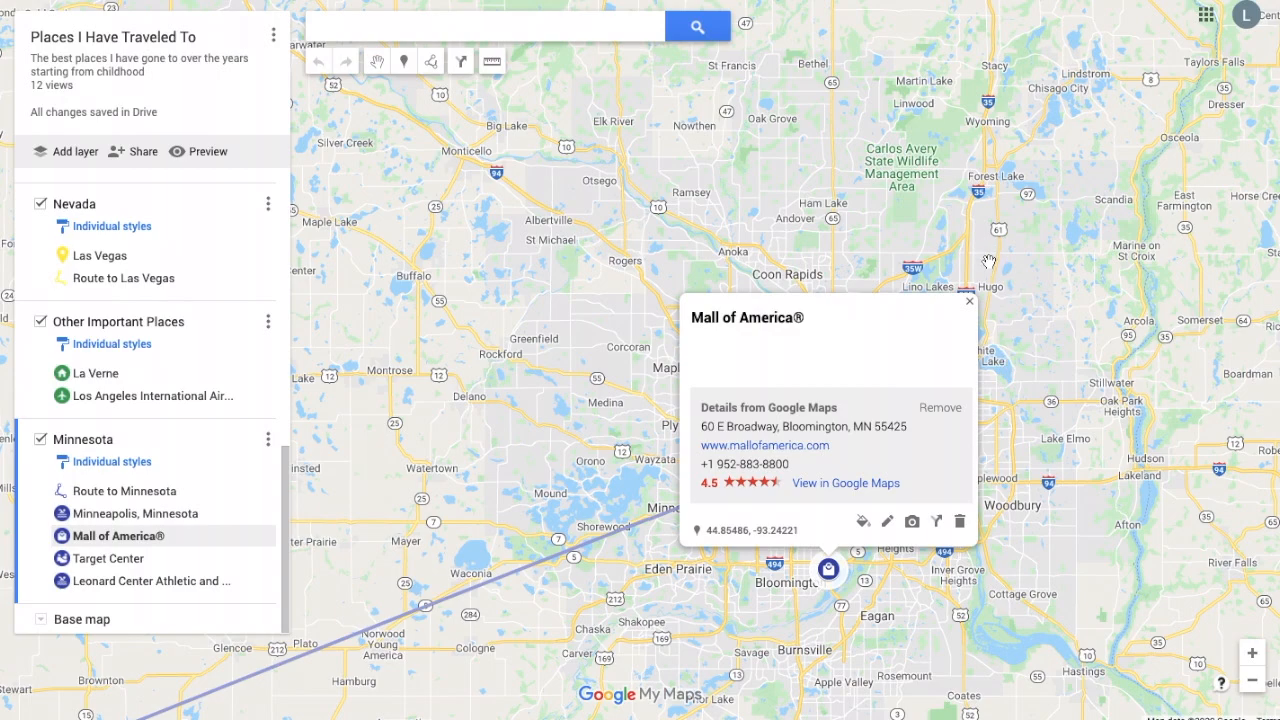
left_click(971, 300)
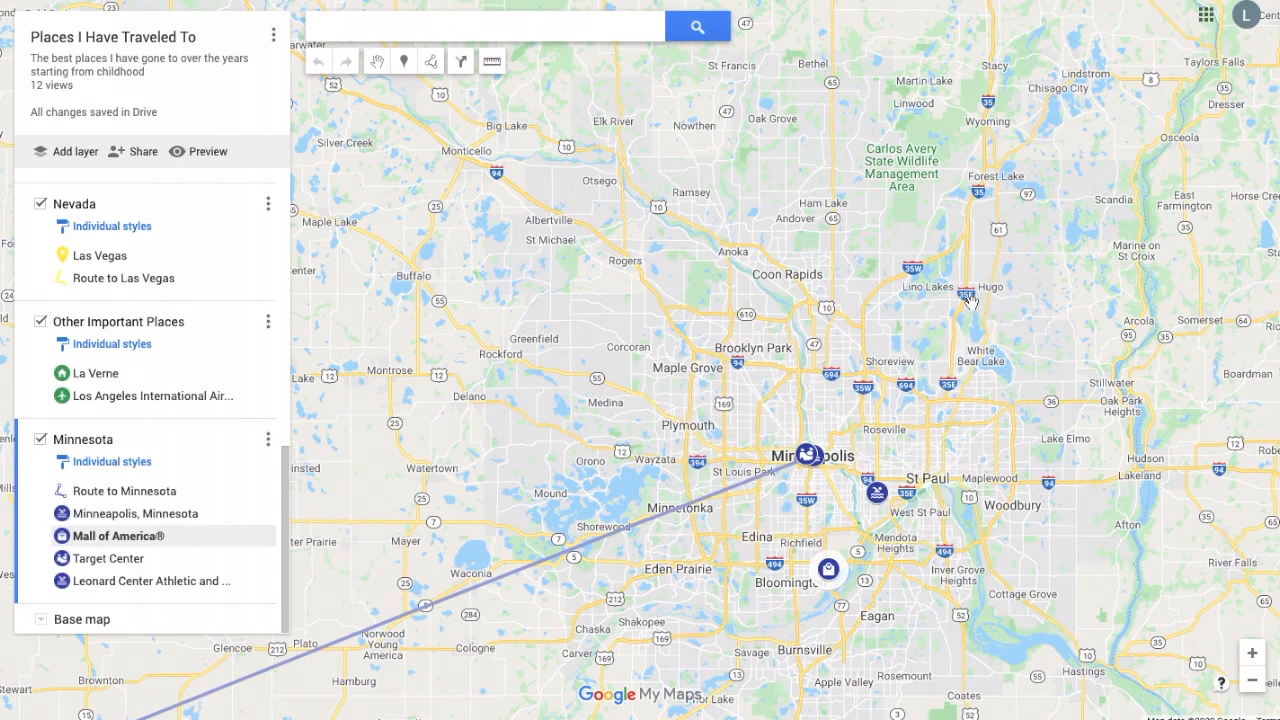
Step: Return from the Minneapolis area to an overview of North America showing the routes that start from Los Angeles
scroll(883, 403, "up", 3)
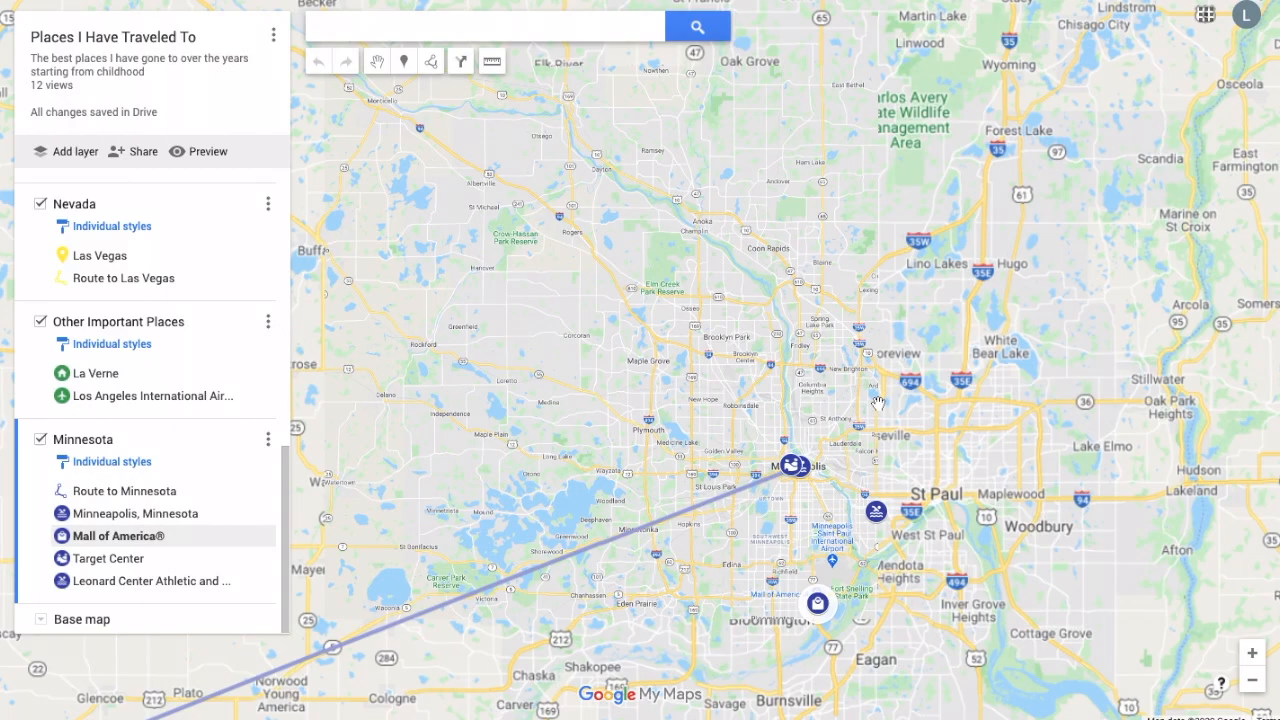
scroll(828, 530, "down", 2)
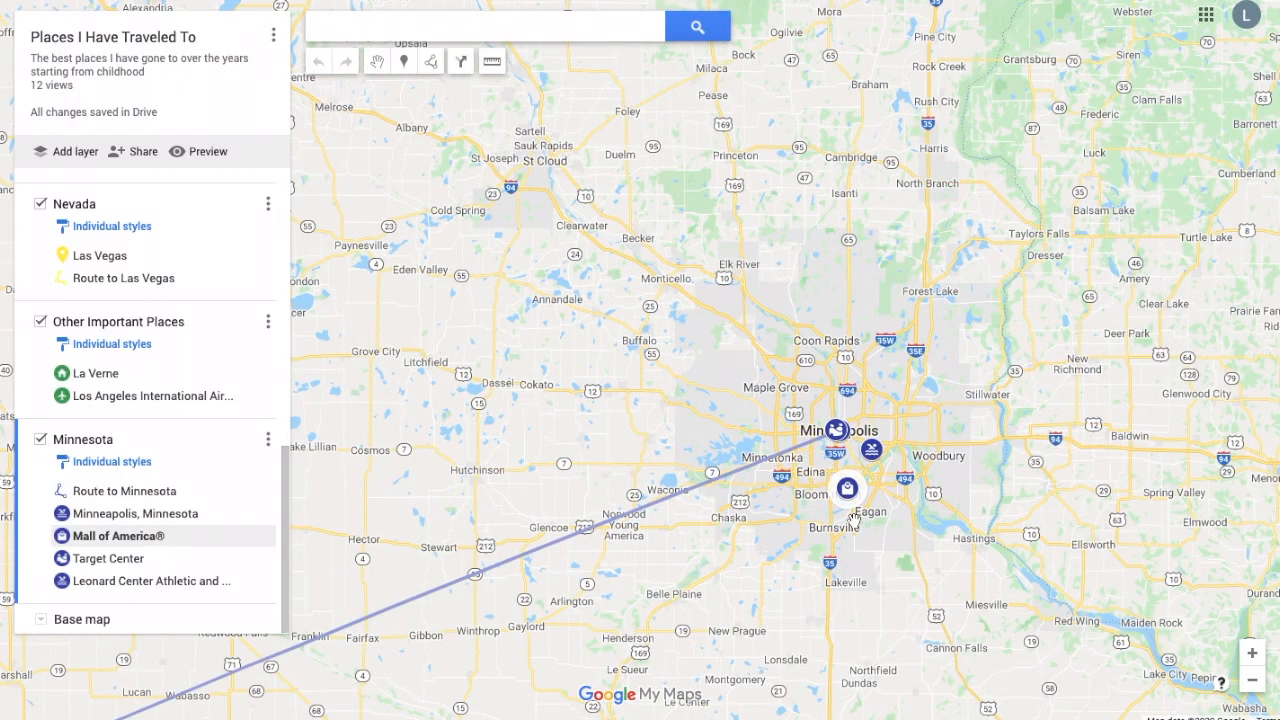
scroll(853, 515, "down", 3)
scroll(840, 560, "down", 2)
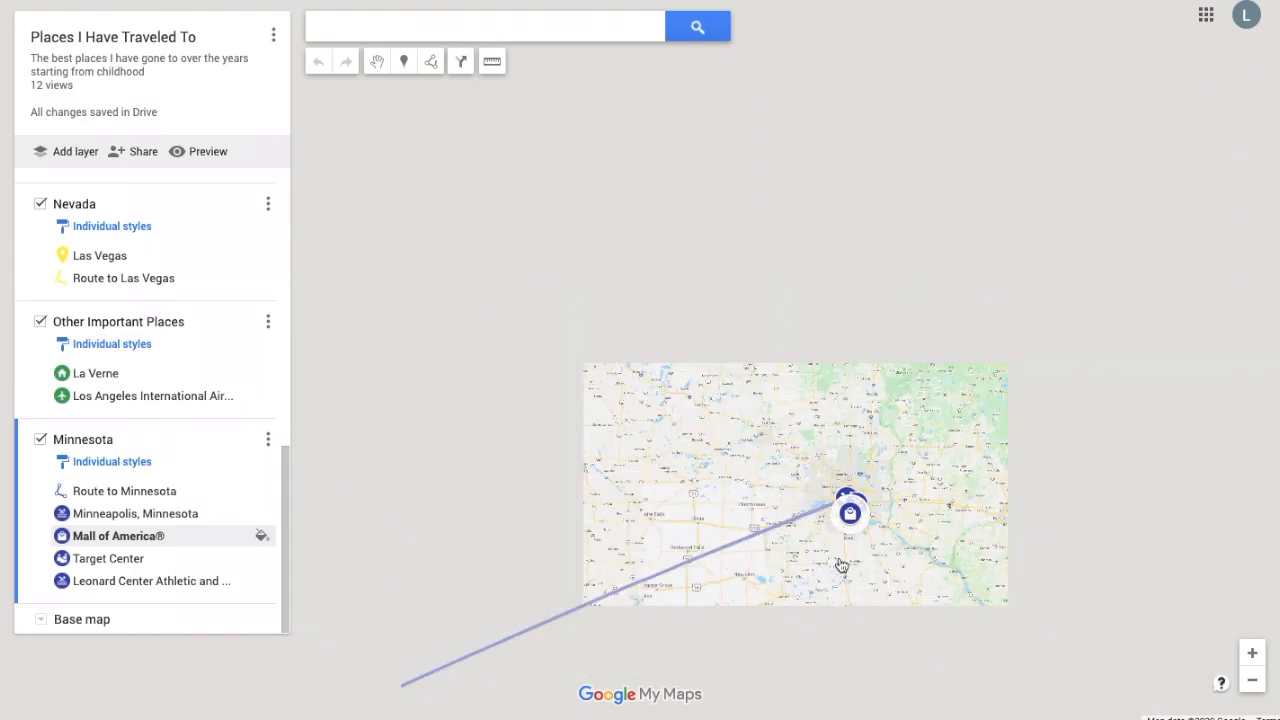
scroll(817, 567, "down", 4)
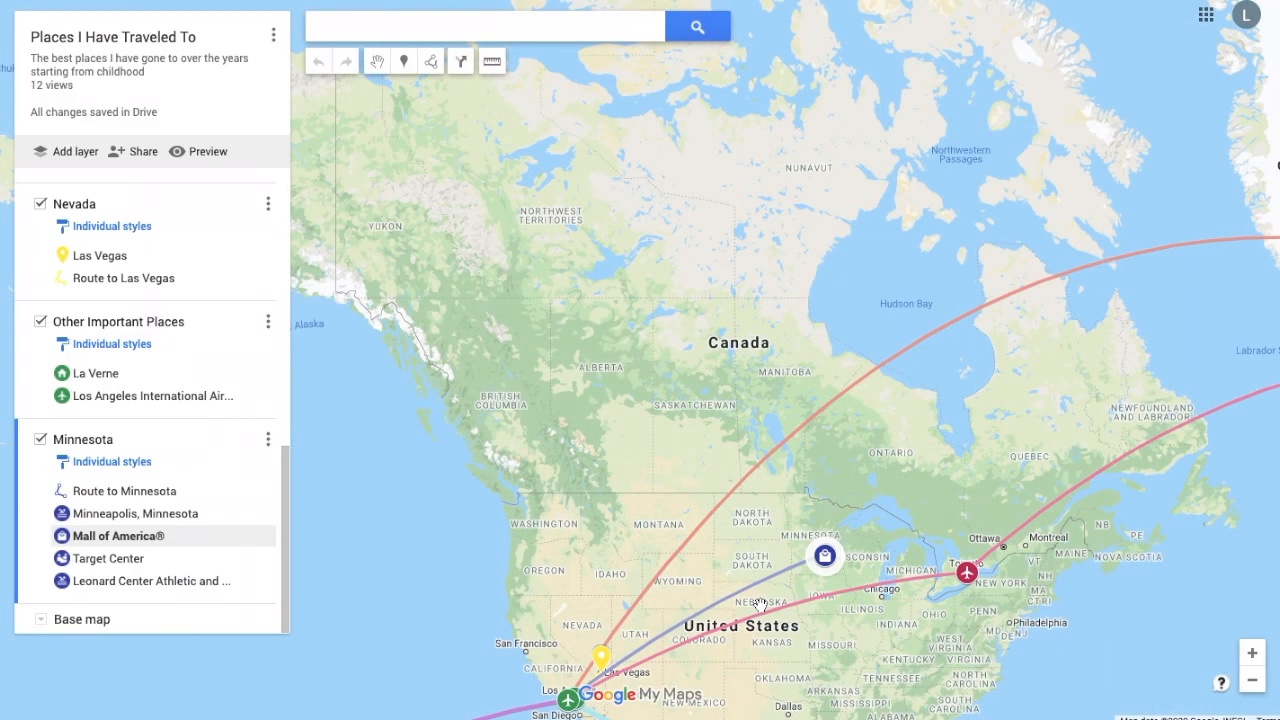
left_click_drag(768, 599, 966, 487)
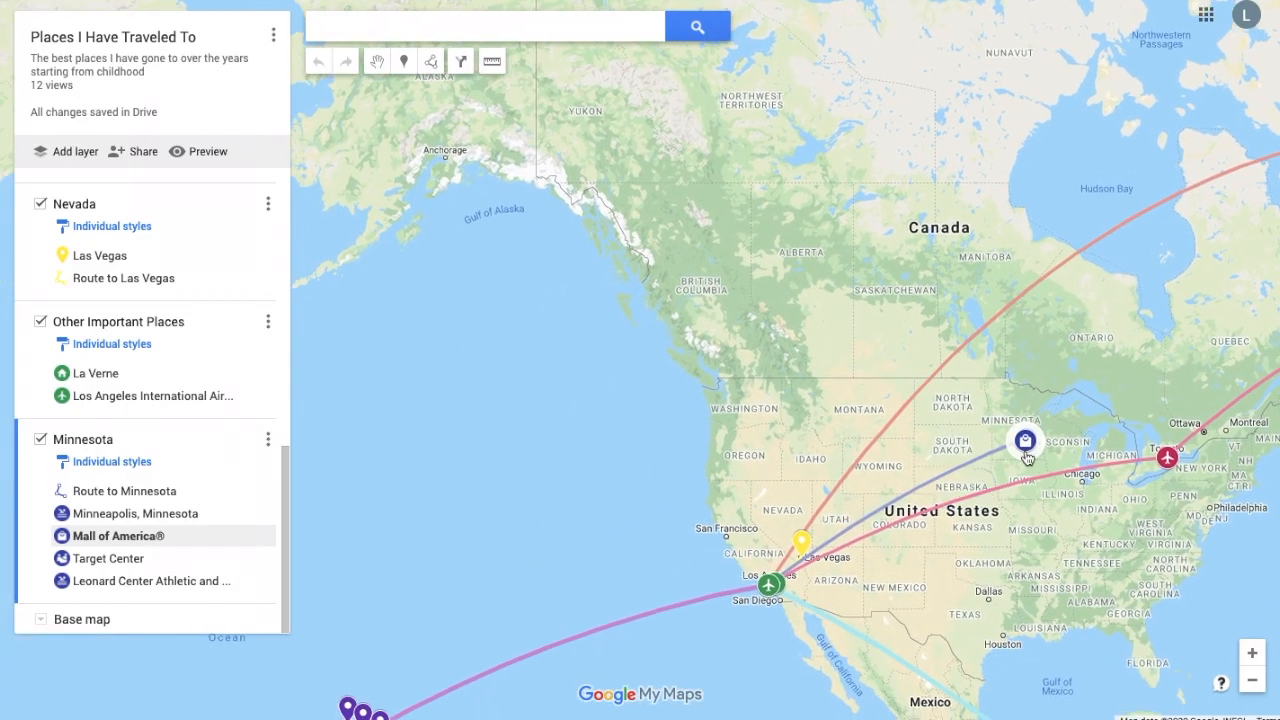